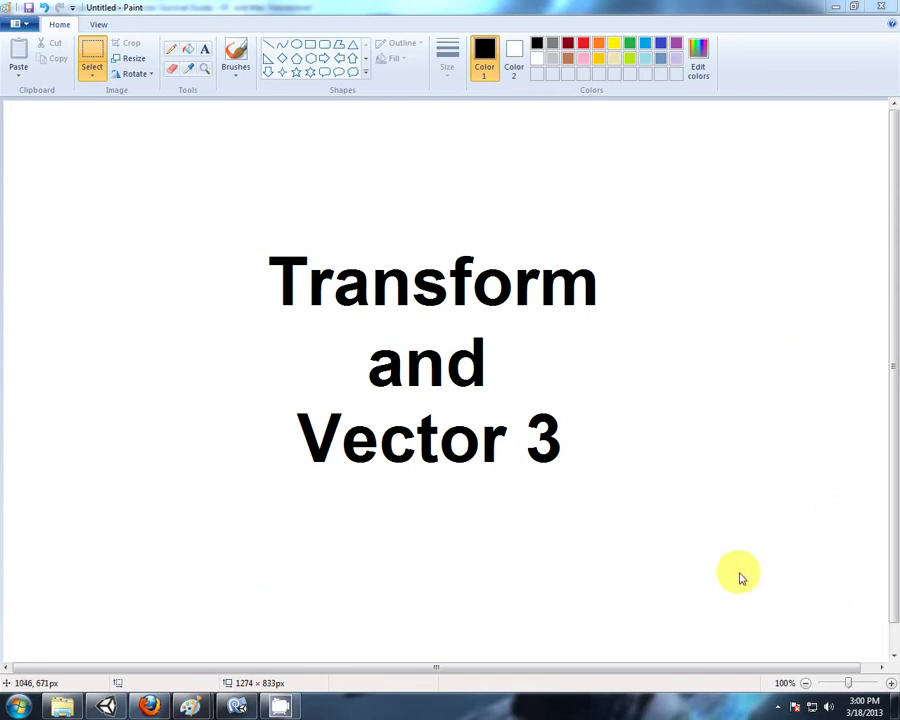
- Switch from the Paint title slide to the Unity editor showing the Vector3Example scene
{"action": "left_click", "coordinate": [107, 705]}
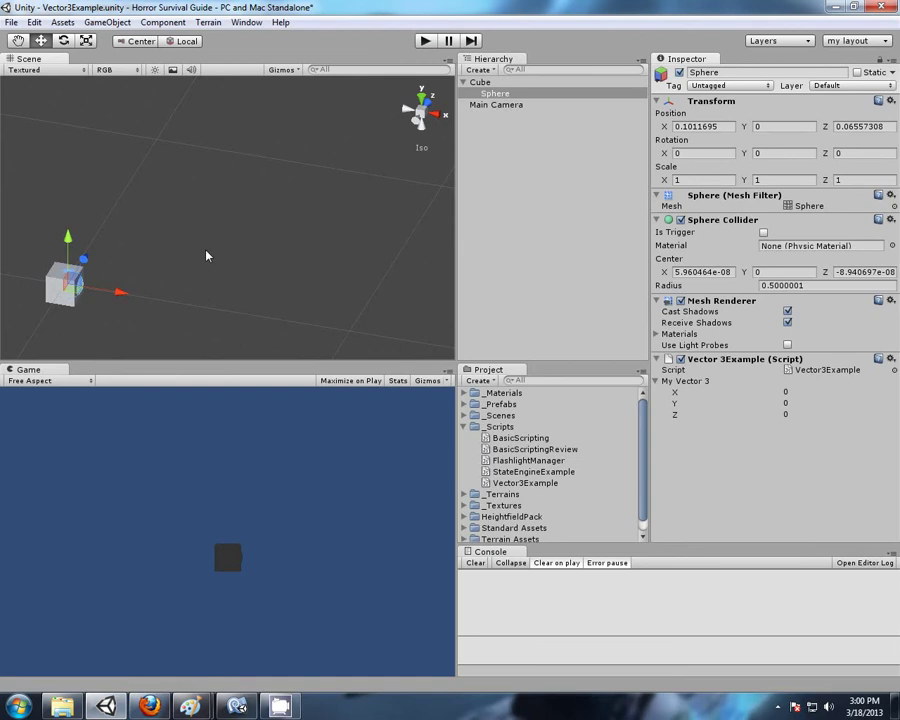
- Drag the sphere away from the cube and nudge the Cube's position
{"action": "left_click_drag", "start_coordinate": [120, 295], "coordinate": [199, 272]}
{"action": "left_click", "coordinate": [485, 82]}
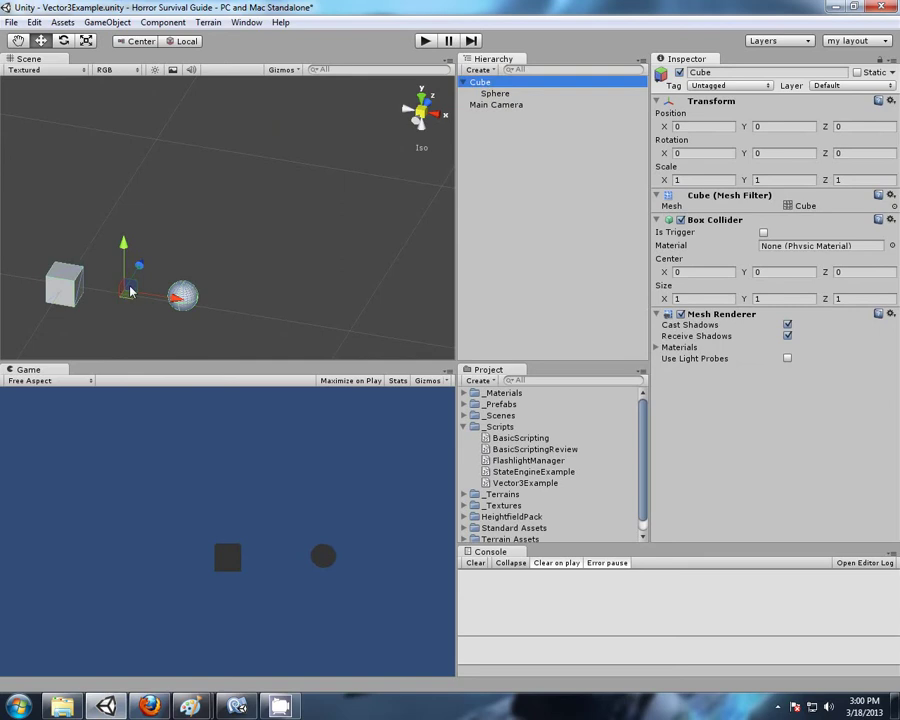
{"action": "mouse_move", "coordinate": [129, 297]}
{"action": "left_mouse_down"}
{"action": "mouse_move", "coordinate": [250, 288]}
{"action": "mouse_move", "coordinate": [310, 165]}
{"action": "mouse_move", "coordinate": [289, 283]}
{"action": "mouse_move", "coordinate": [170, 282]}
{"action": "mouse_move", "coordinate": [129, 292]}
{"action": "left_mouse_up"}
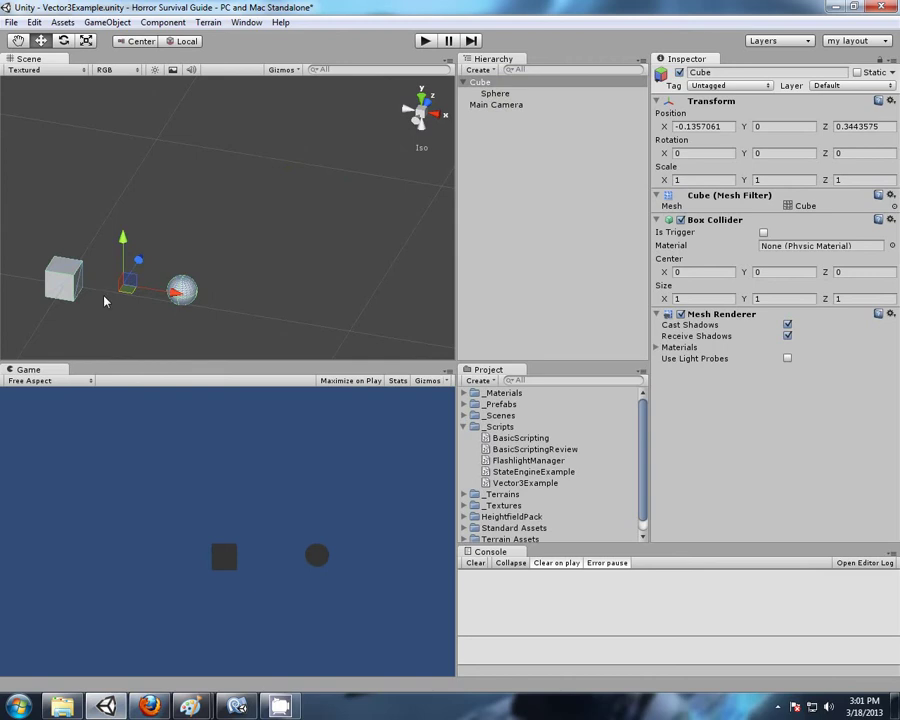
- Unparent Sphere from Cube in the Hierarchy so it becomes a root object
{"action": "left_click_drag", "start_coordinate": [85, 221], "coordinate": [148, 289], "text": "alt"}
{"action": "middle_click_drag", "start_coordinate": [231, 257], "coordinate": [270, 238]}
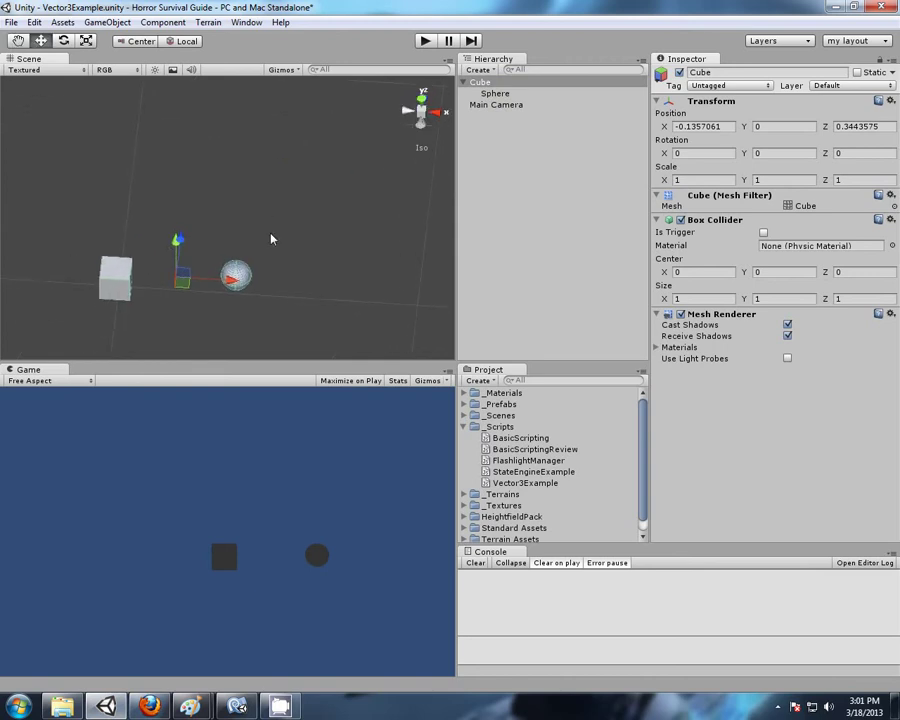
{"action": "left_click", "coordinate": [510, 155]}
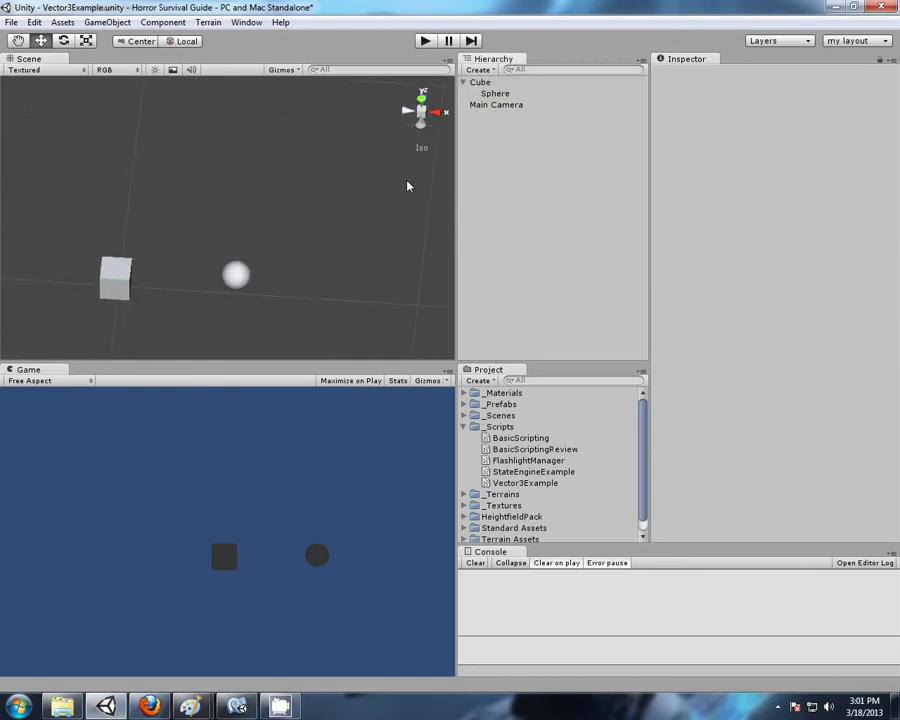
{"action": "mouse_move", "coordinate": [495, 93]}
{"action": "left_mouse_down"}
{"action": "mouse_move", "coordinate": [502, 161]}
{"action": "mouse_move", "coordinate": [486, 112]}
{"action": "left_mouse_up"}
- Set the Cube's Position X and Z to 0 so it sits at the origin
{"action": "left_click", "coordinate": [481, 82]}
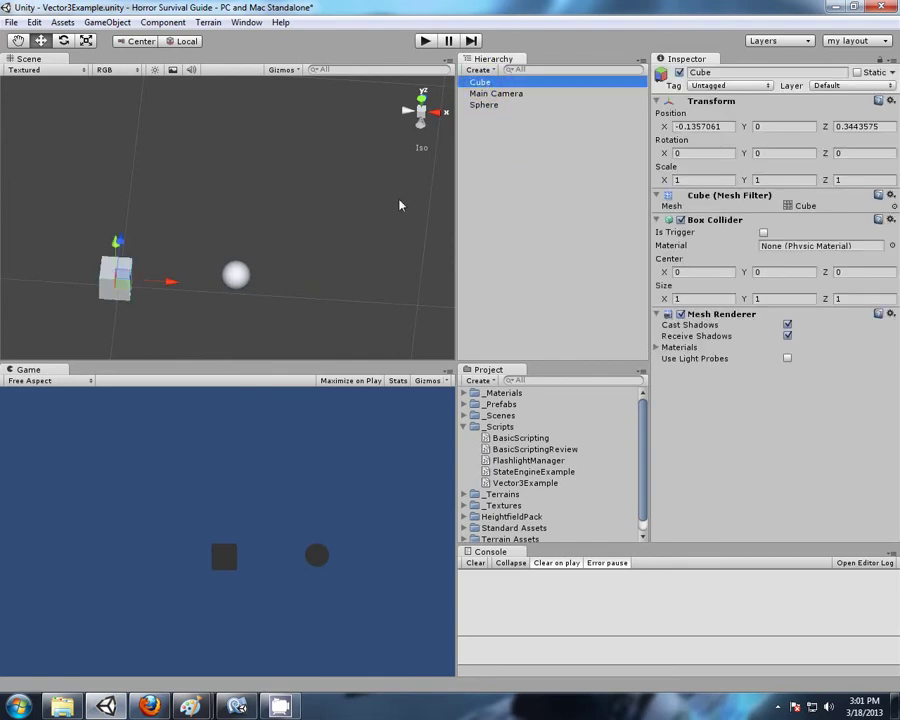
{"action": "left_click_drag", "start_coordinate": [347, 218], "coordinate": [508, 200], "text": "alt"}
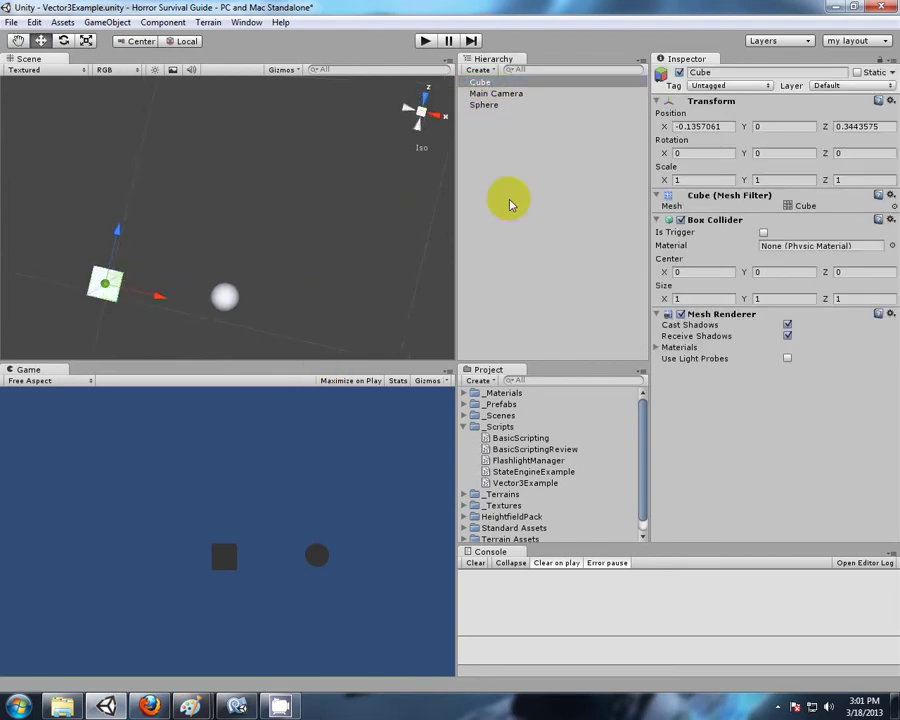
{"action": "left_click", "coordinate": [729, 128]}
{"action": "type", "text": "0"}
{"action": "left_click", "coordinate": [863, 126]}
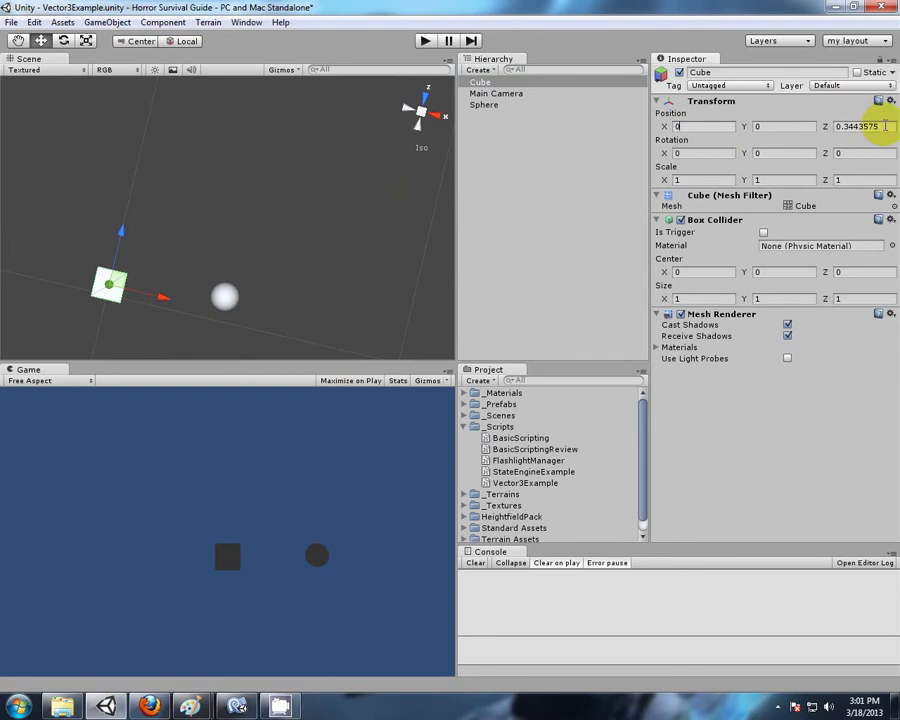
{"action": "type", "text": "0"}
{"action": "middle_click_drag", "start_coordinate": [346, 305], "coordinate": [374, 253]}
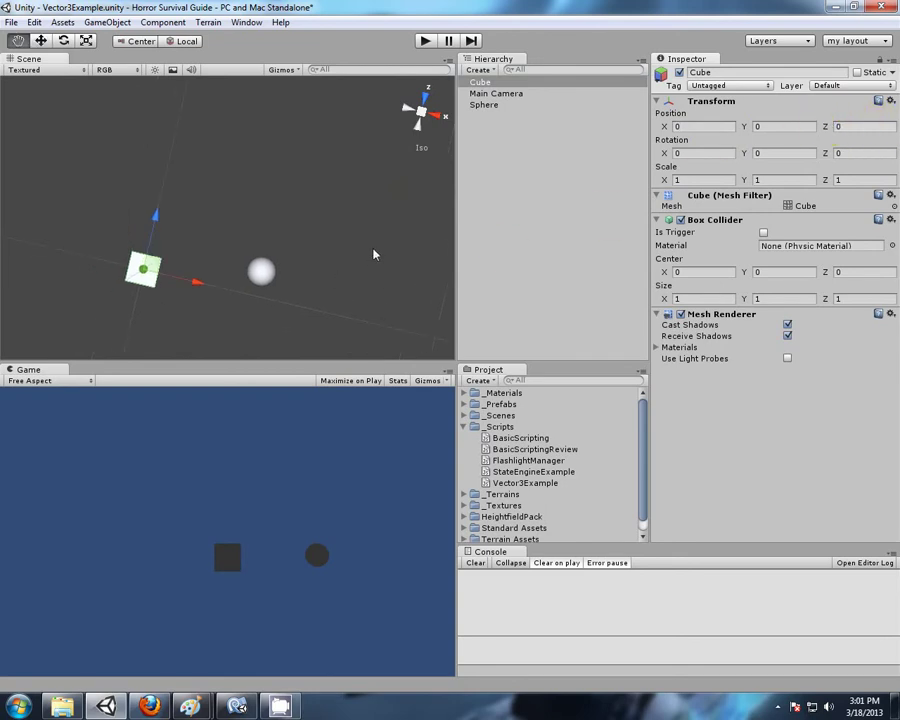
- Set the Sphere's Position X and Z to 0, placing it inside the cube
{"action": "left_click", "coordinate": [485, 106]}
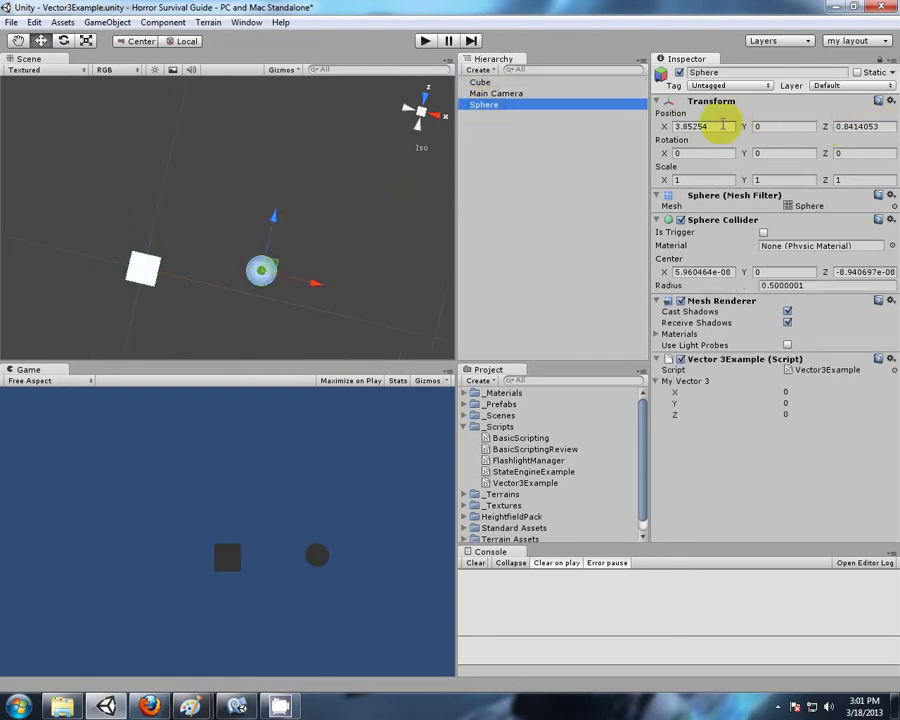
{"action": "left_click", "coordinate": [703, 128]}
{"action": "type", "text": "0"}
{"action": "left_click", "coordinate": [855, 126]}
{"action": "type", "text": "0"}
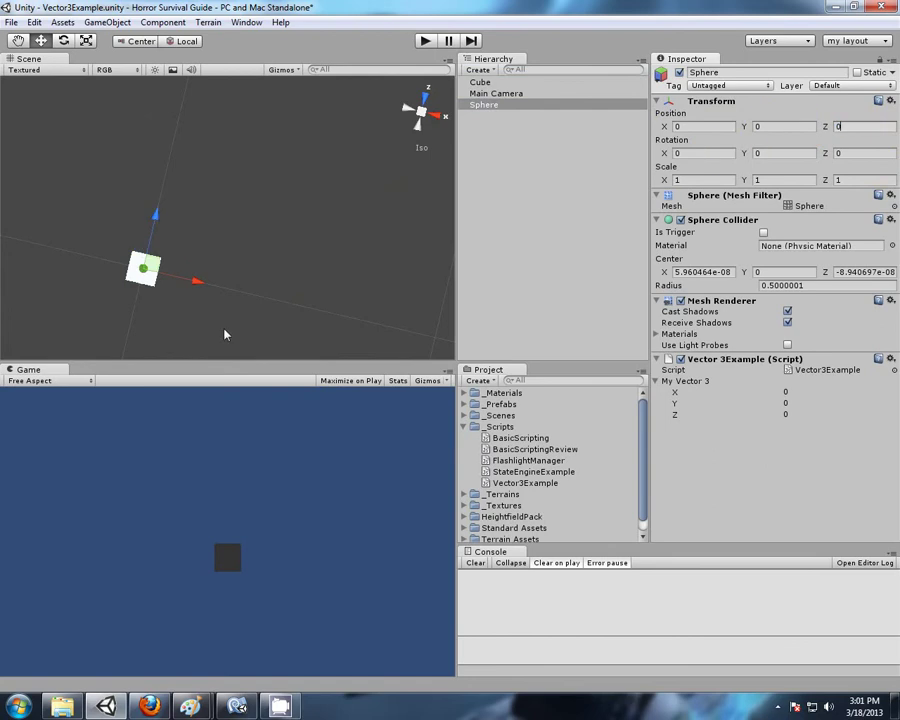
{"action": "left_click_drag", "start_coordinate": [281, 336], "coordinate": [185, 290], "text": "alt"}
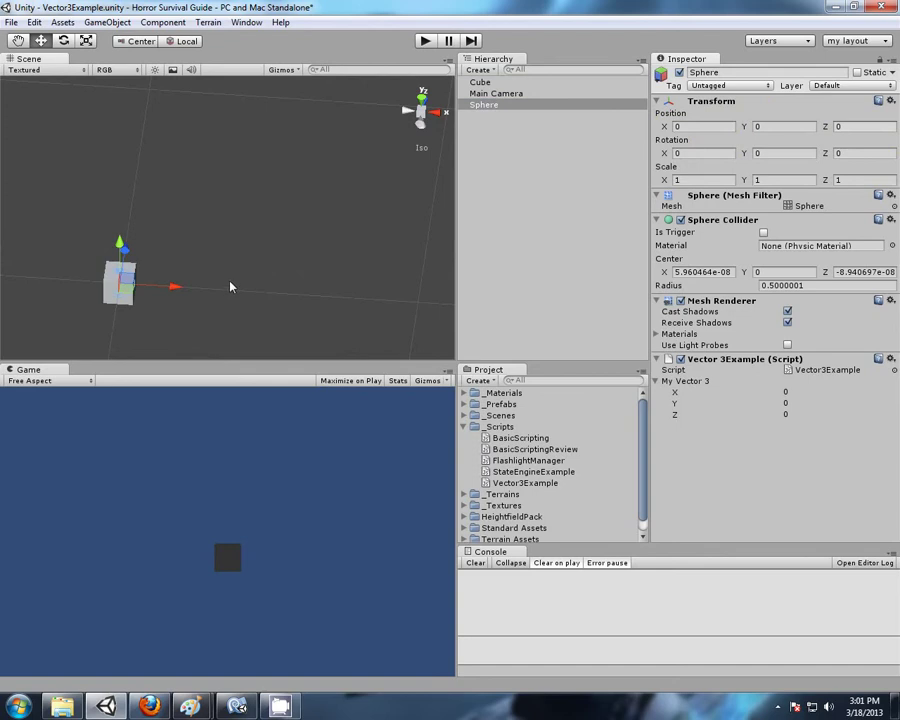
{"action": "left_click", "coordinate": [117, 283]}
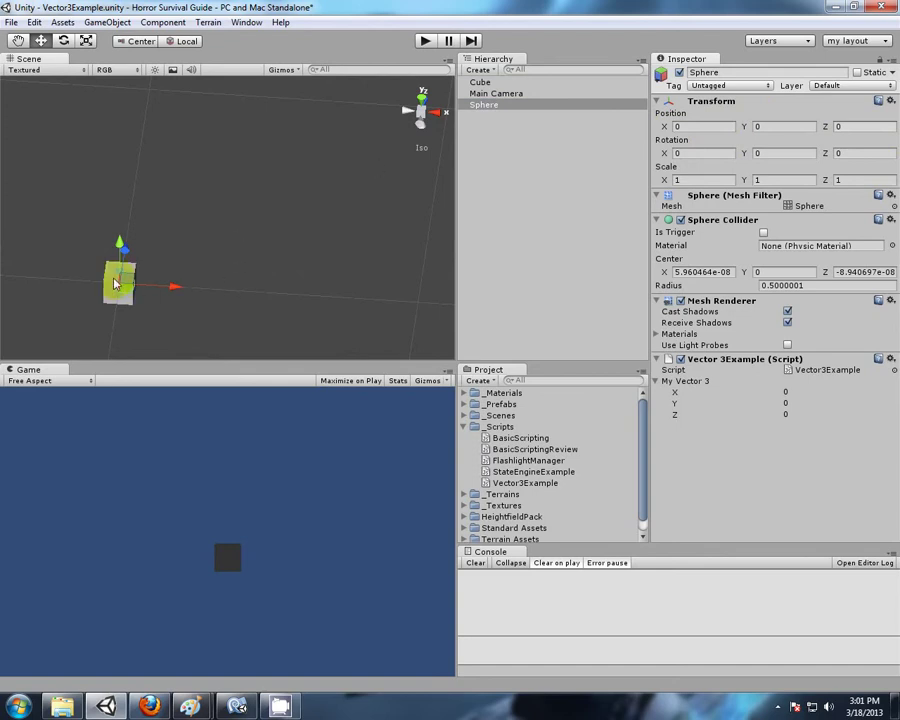
{"action": "left_click", "coordinate": [495, 106]}
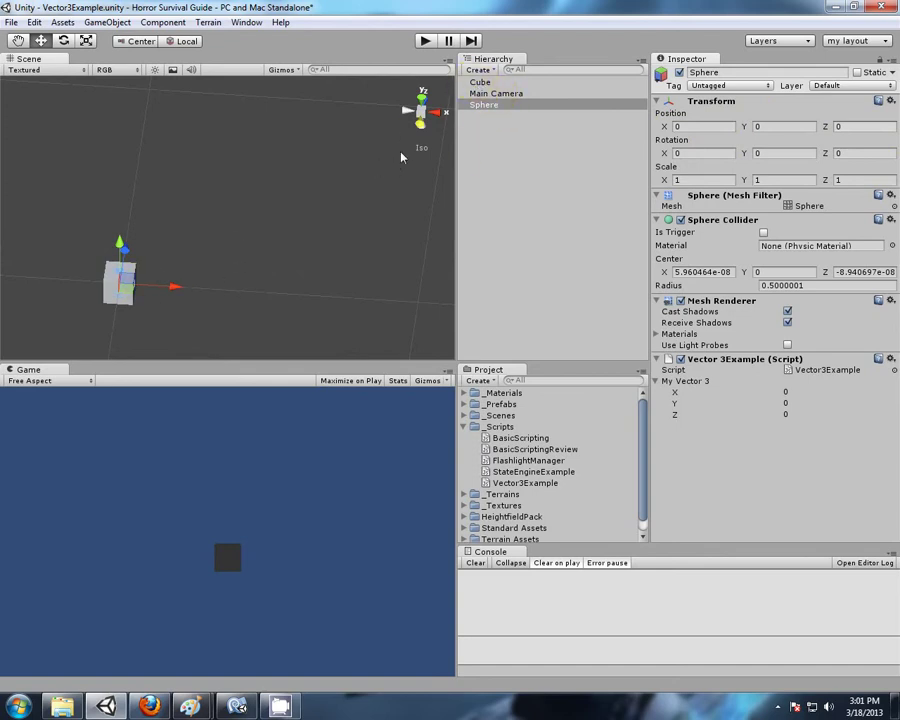
- Move the Sphere to X 4, Z 4 in the Inspector, beside the cube
{"action": "left_click", "coordinate": [487, 106]}
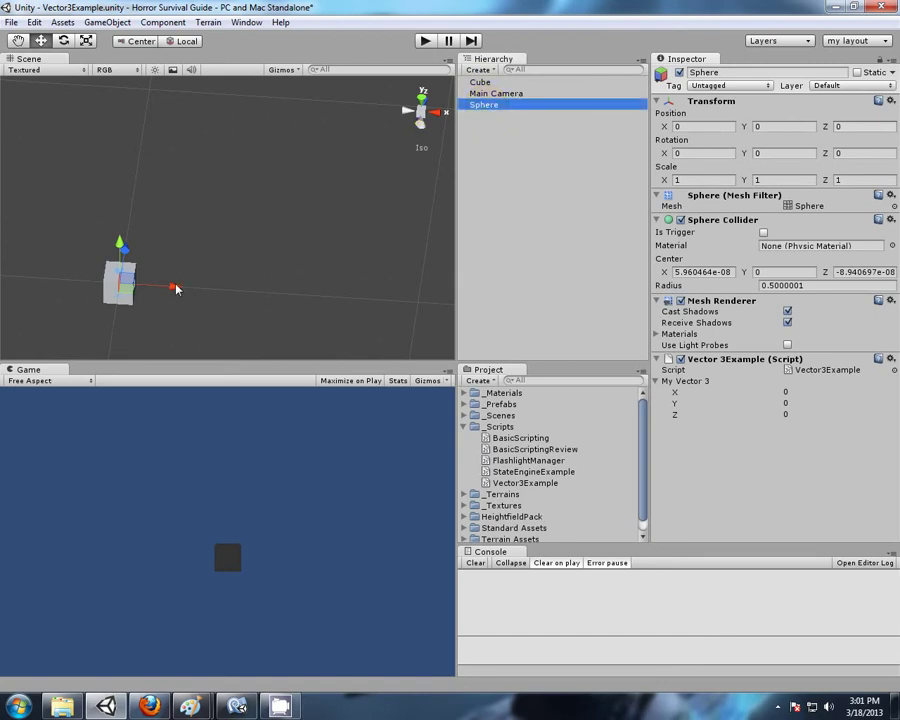
{"action": "left_click_drag", "start_coordinate": [175, 289], "coordinate": [260, 291]}
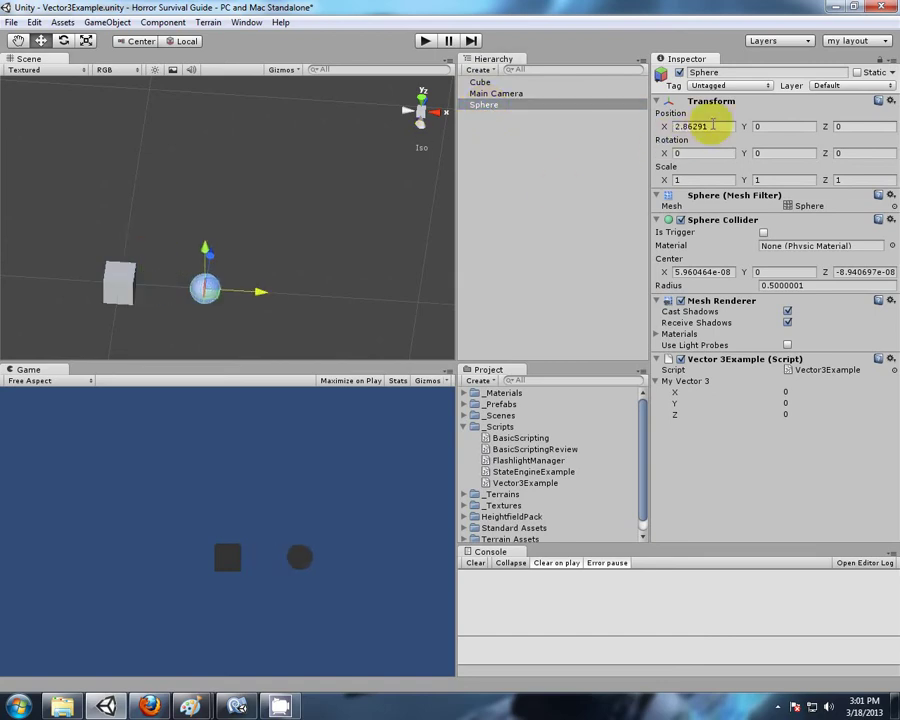
{"action": "left_click", "coordinate": [713, 126]}
{"action": "type", "text": "4"}
{"action": "key", "text": "Return"}
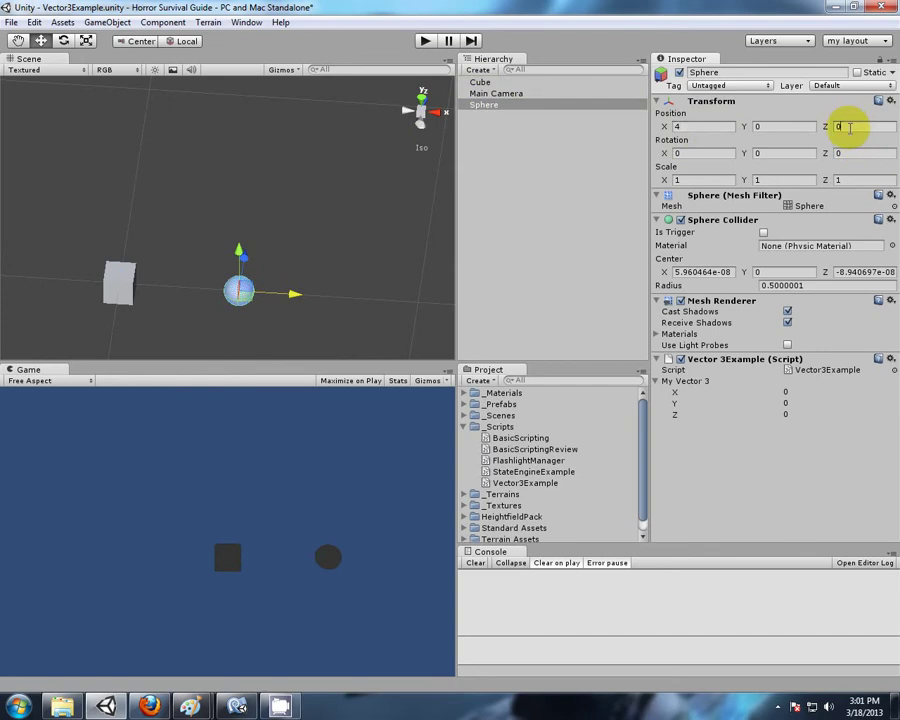
{"action": "type", "text": "4"}
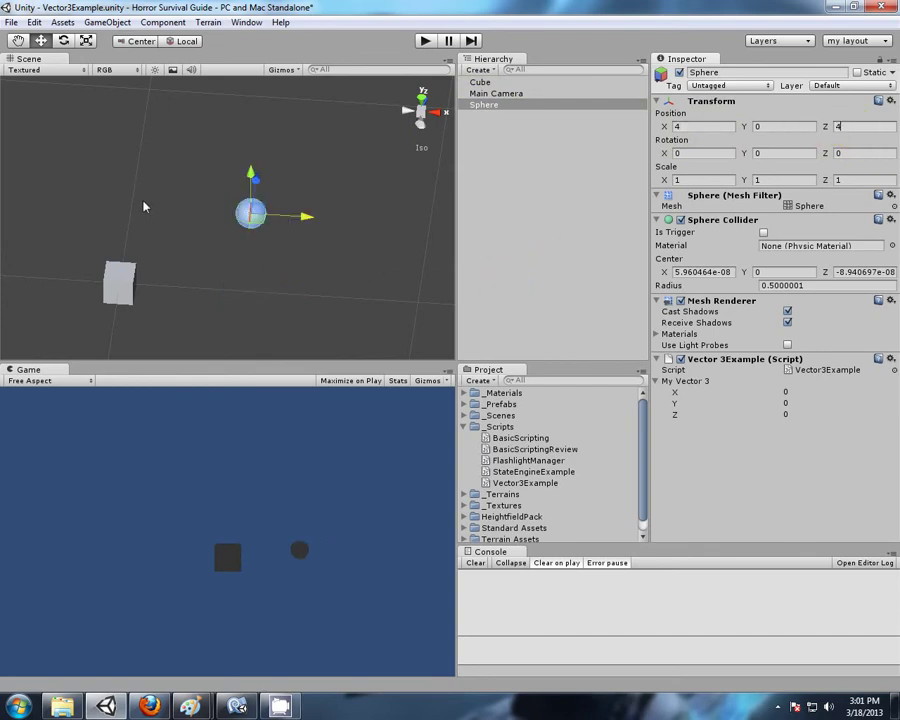
{"action": "left_click", "coordinate": [126, 160]}
{"action": "left_click_drag", "start_coordinate": [110, 144], "coordinate": [222, 332], "text": "alt"}
{"action": "left_click_drag", "start_coordinate": [293, 300], "coordinate": [333, 241], "text": "alt"}
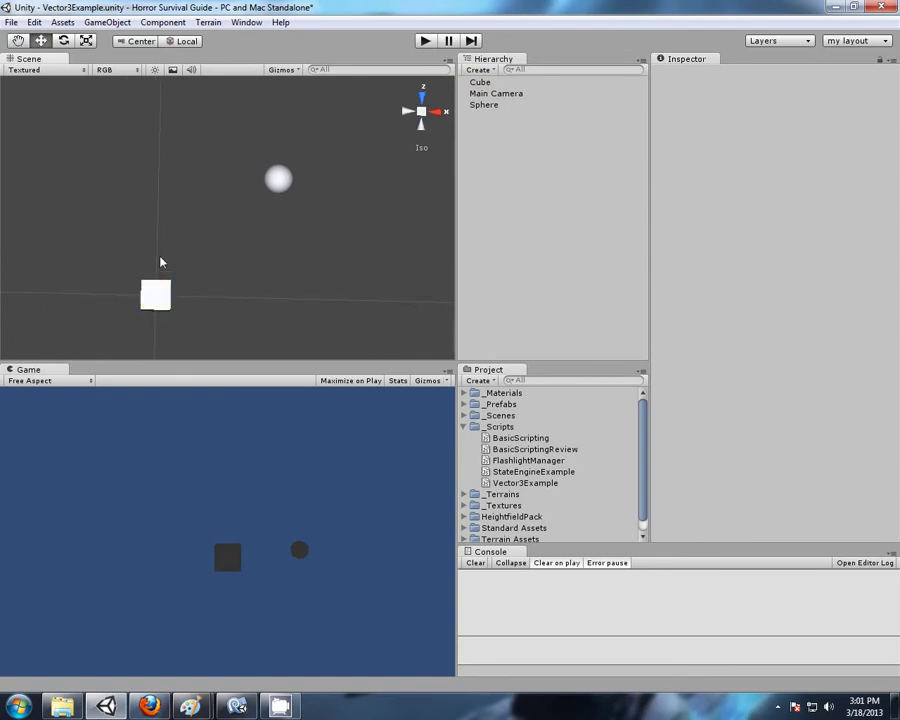
- Rotate the Cube roughly 43 degrees around its Y axis with the Rotate tool
{"action": "left_click", "coordinate": [490, 83]}
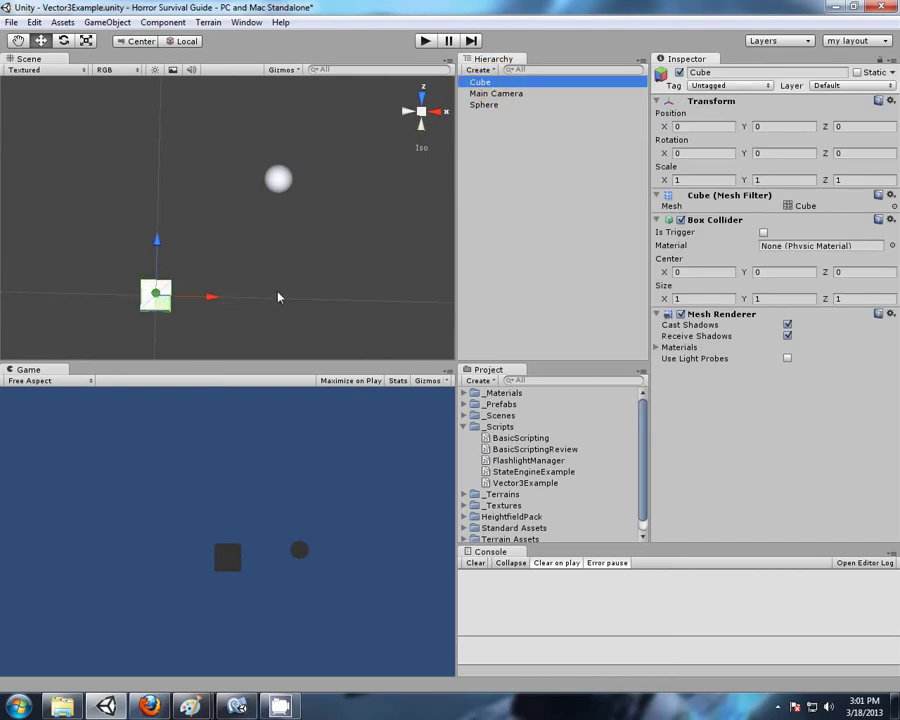
{"action": "left_click", "coordinate": [63, 40]}
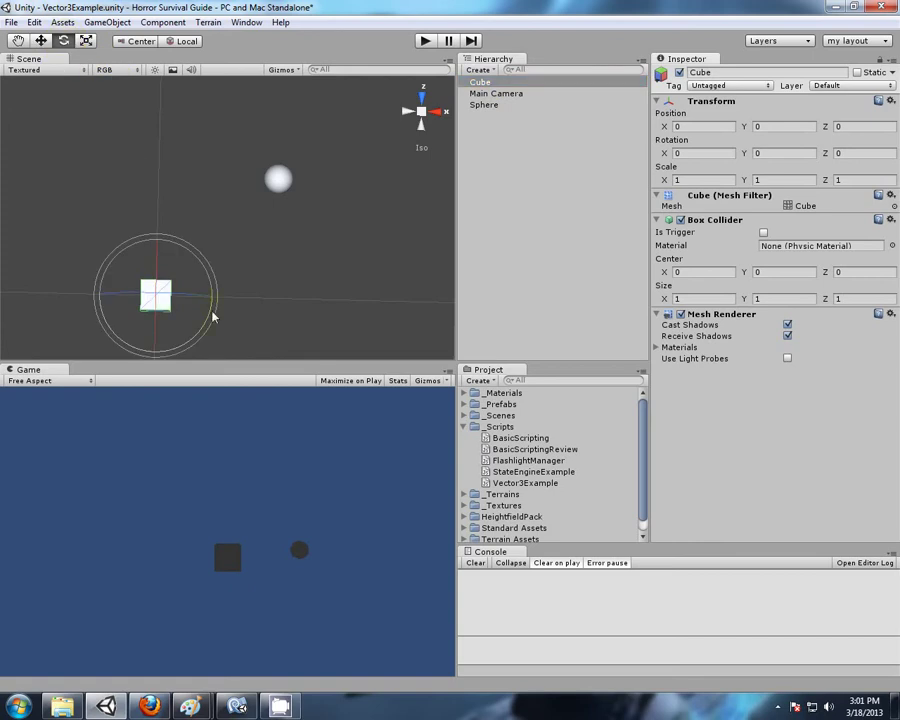
{"action": "left_click_drag", "start_coordinate": [220, 302], "coordinate": [195, 388]}
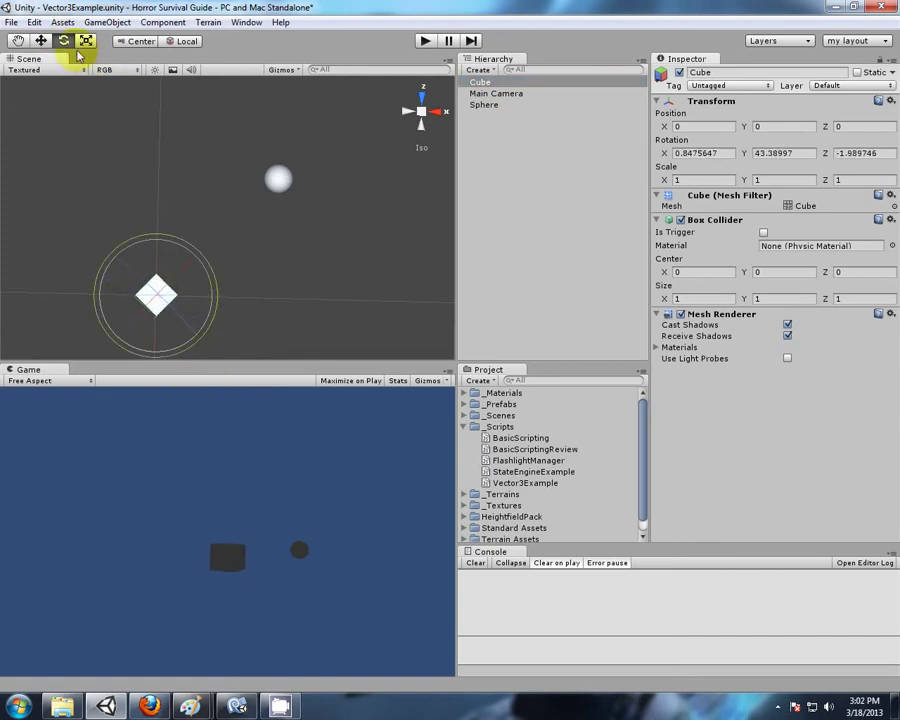
{"action": "left_click", "coordinate": [43, 42]}
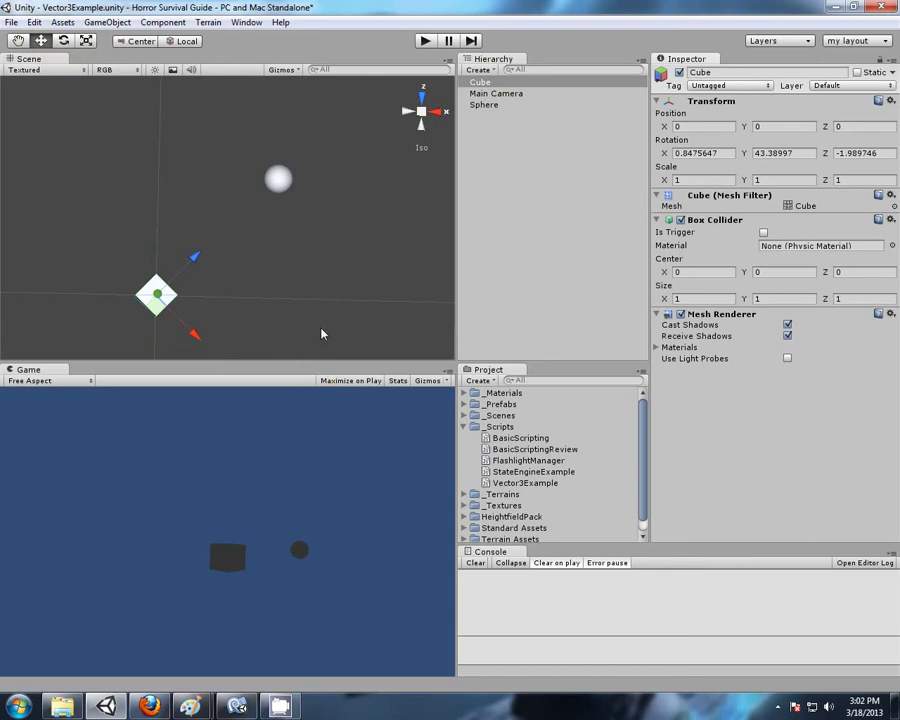
{"action": "left_click_drag", "start_coordinate": [322, 334], "coordinate": [337, 181], "text": "alt"}
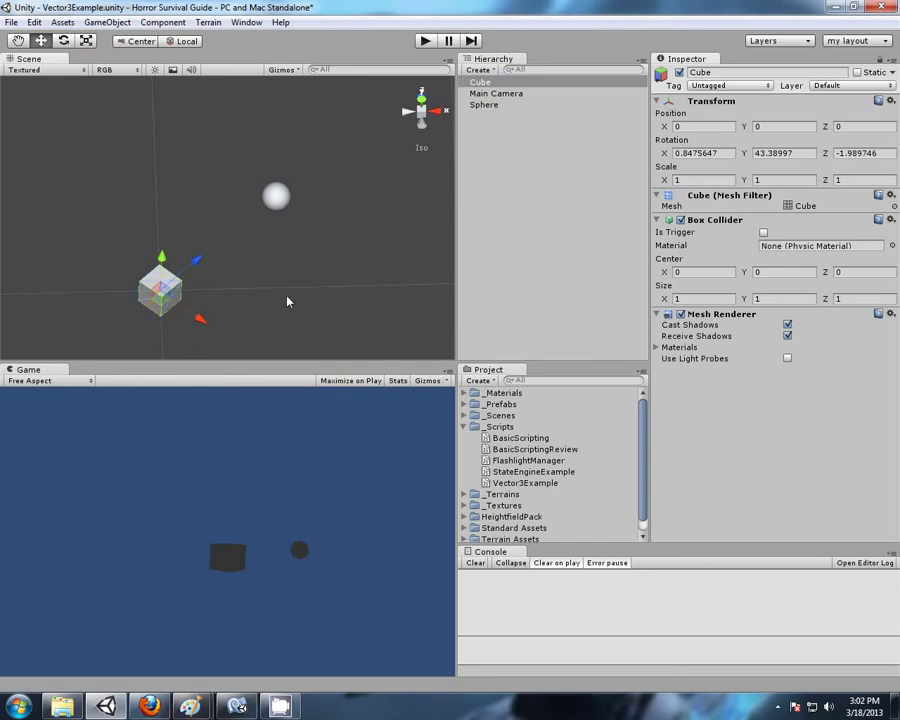
{"action": "scroll", "coordinate": [283, 285], "scroll_direction": "down", "scroll_amount": 3}
- Move the Cube to position 10, 2, 5 in the Inspector
{"action": "middle_click_drag", "start_coordinate": [315, 247], "coordinate": [208, 277]}
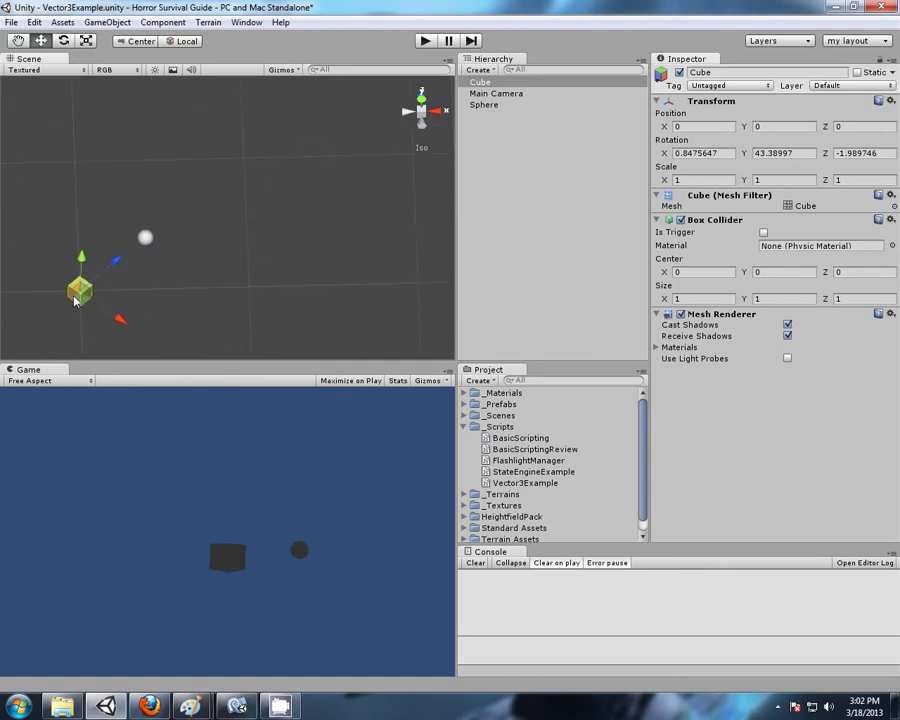
{"action": "left_click", "coordinate": [693, 127]}
{"action": "type", "text": "10"}
{"action": "left_click", "coordinate": [767, 127]}
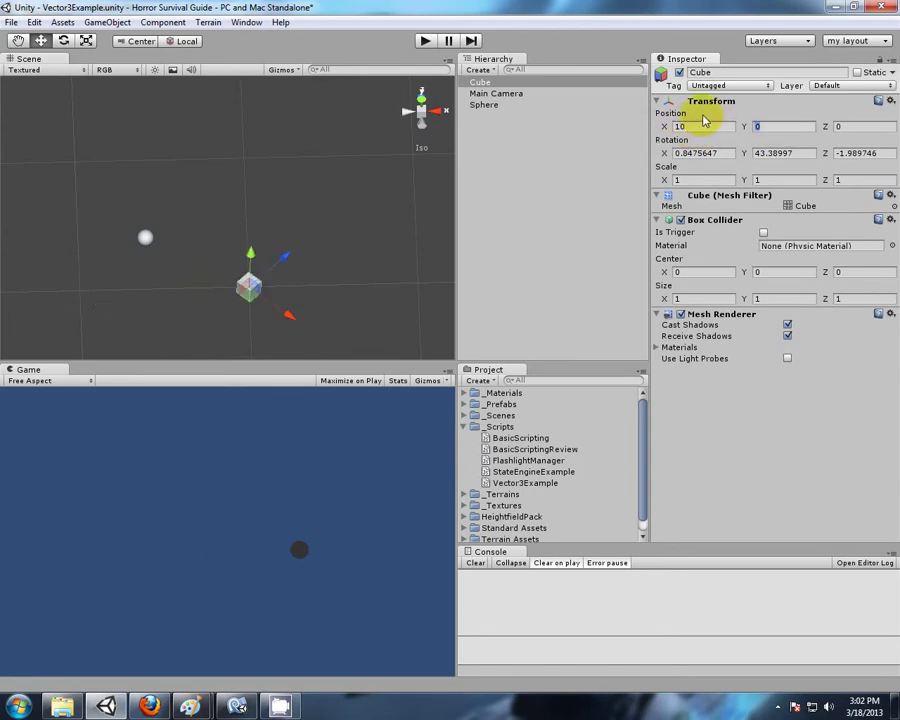
{"action": "type", "text": "2"}
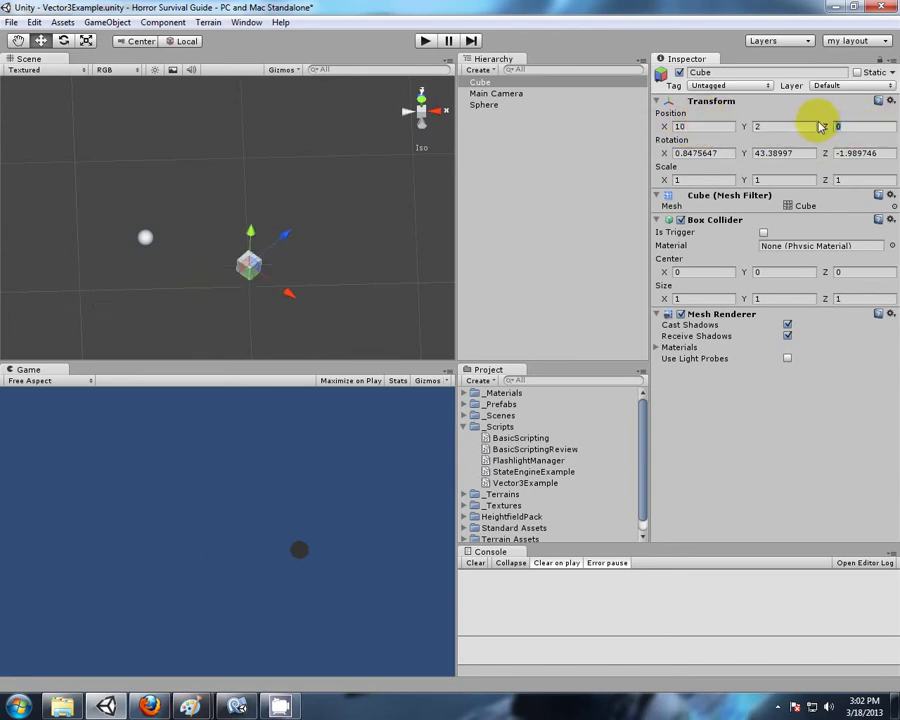
{"action": "type", "text": "5"}
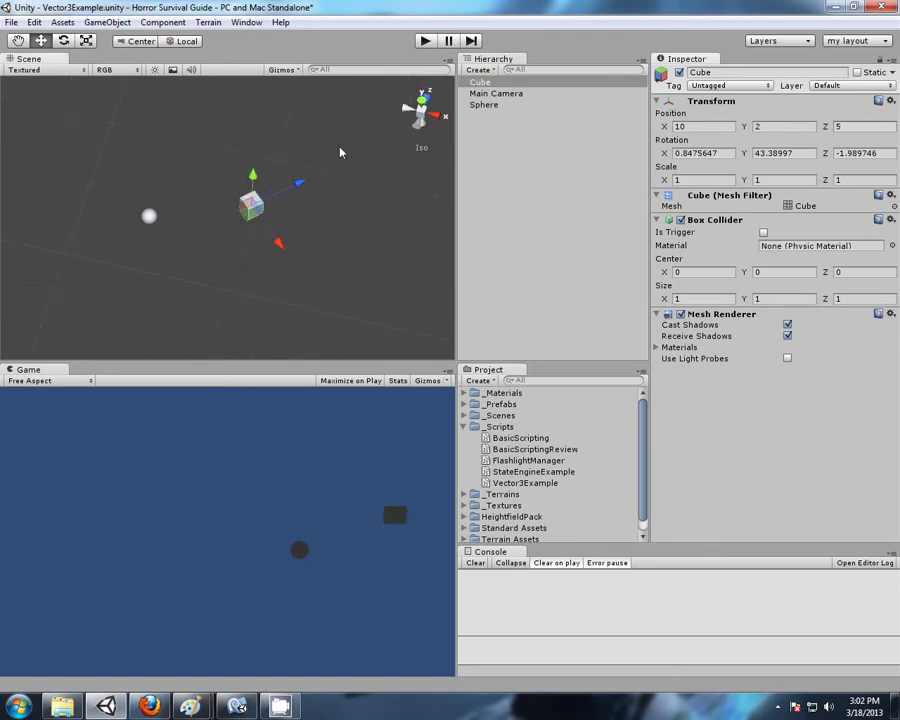
- Zero the Cube's X, Y and Z rotation and parent Sphere back under Cube
{"action": "left_click", "coordinate": [705, 155]}
{"action": "type", "text": "0"}
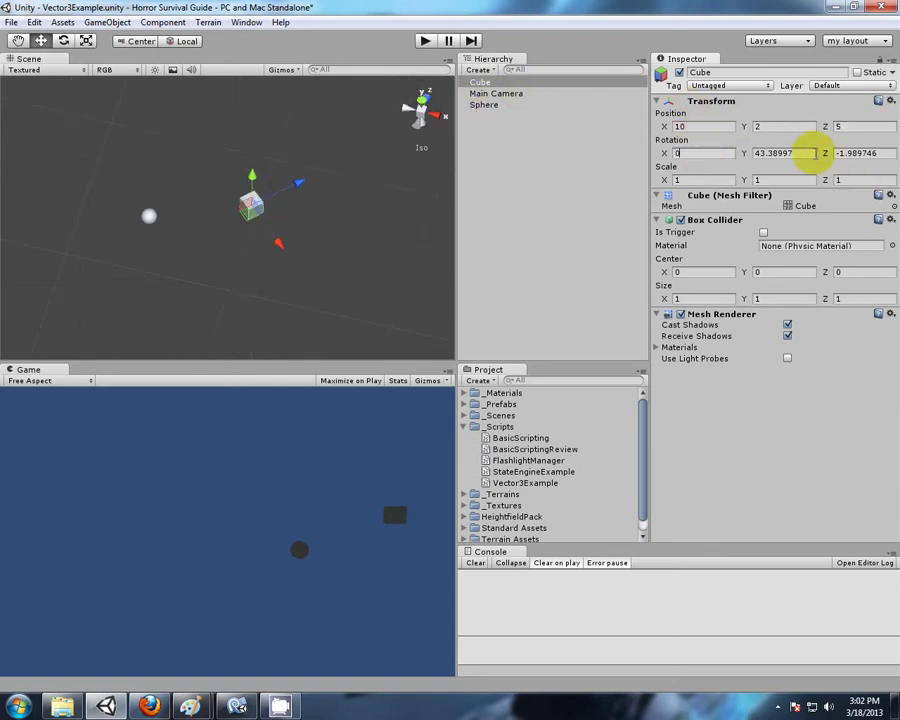
{"action": "left_click", "coordinate": [800, 152]}
{"action": "type", "text": "0"}
{"action": "left_click", "coordinate": [850, 153]}
{"action": "type", "text": "0"}
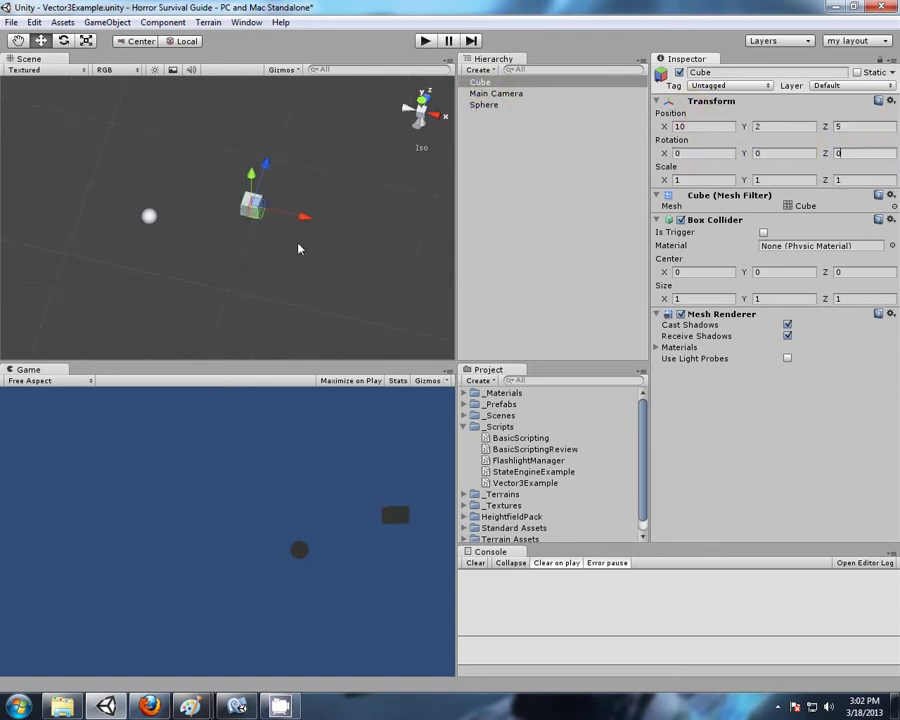
{"action": "scroll", "coordinate": [332, 224], "scroll_direction": "up", "scroll_amount": 3}
{"action": "middle_click_drag", "start_coordinate": [368, 190], "coordinate": [252, 246]}
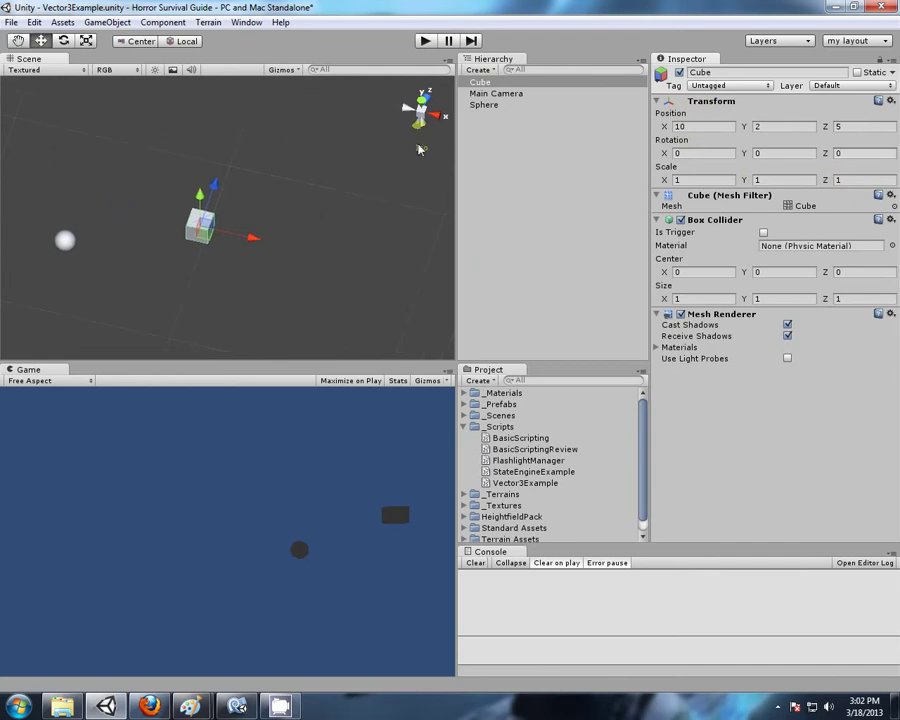
{"action": "mouse_move", "coordinate": [484, 106]}
{"action": "left_mouse_down"}
{"action": "mouse_move", "coordinate": [492, 102]}
{"action": "mouse_move", "coordinate": [485, 82]}
{"action": "left_mouse_up"}
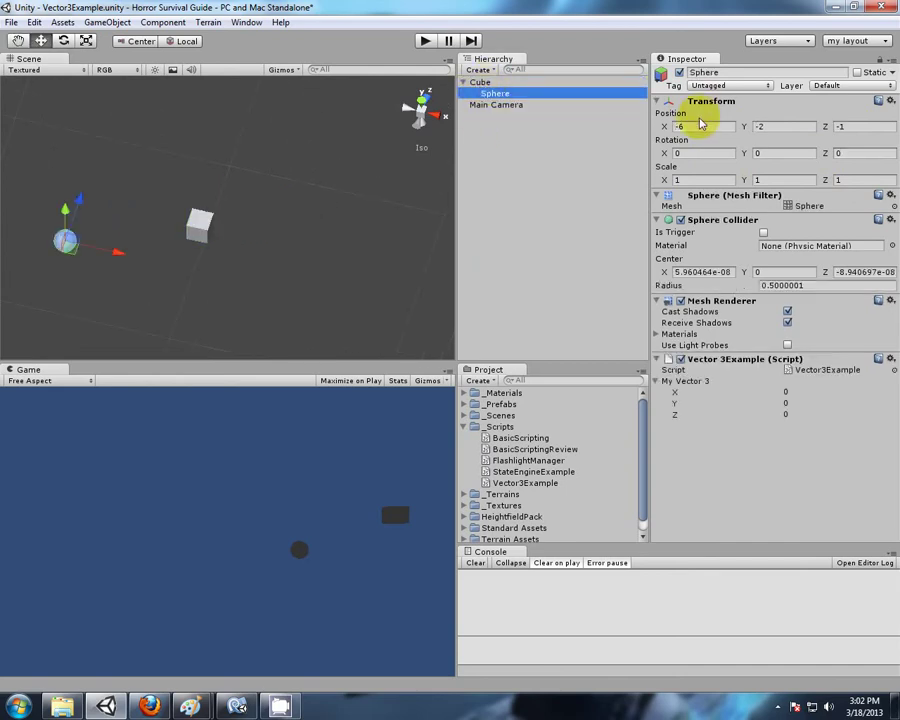
- Set the Sphere's local position under the Cube to 4, 0, 4
{"action": "left_click", "coordinate": [657, 128]}
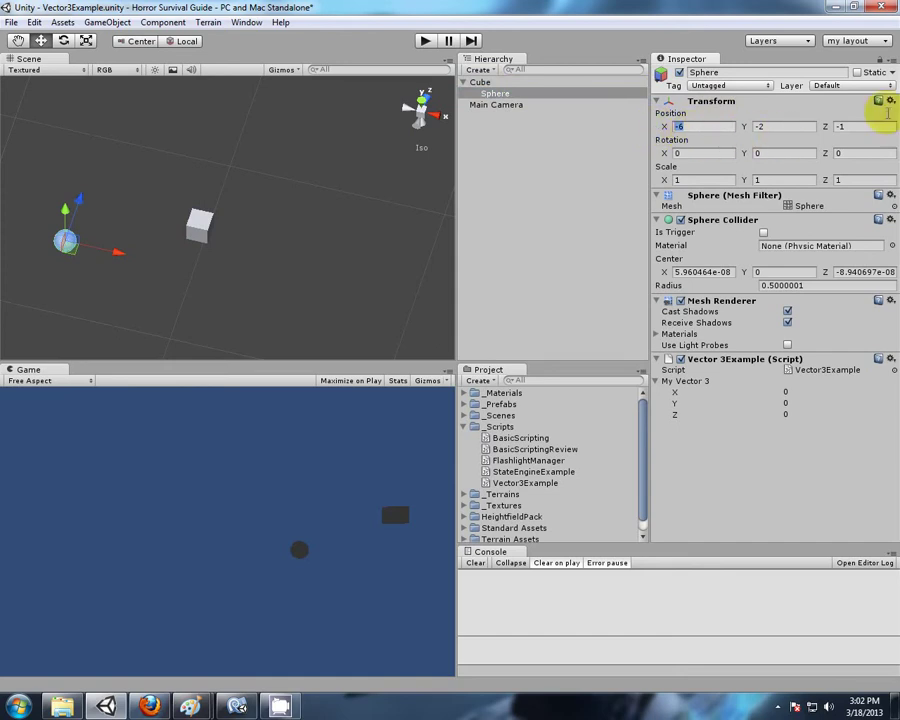
{"action": "type", "text": "40"}
{"action": "left_click", "coordinate": [850, 126]}
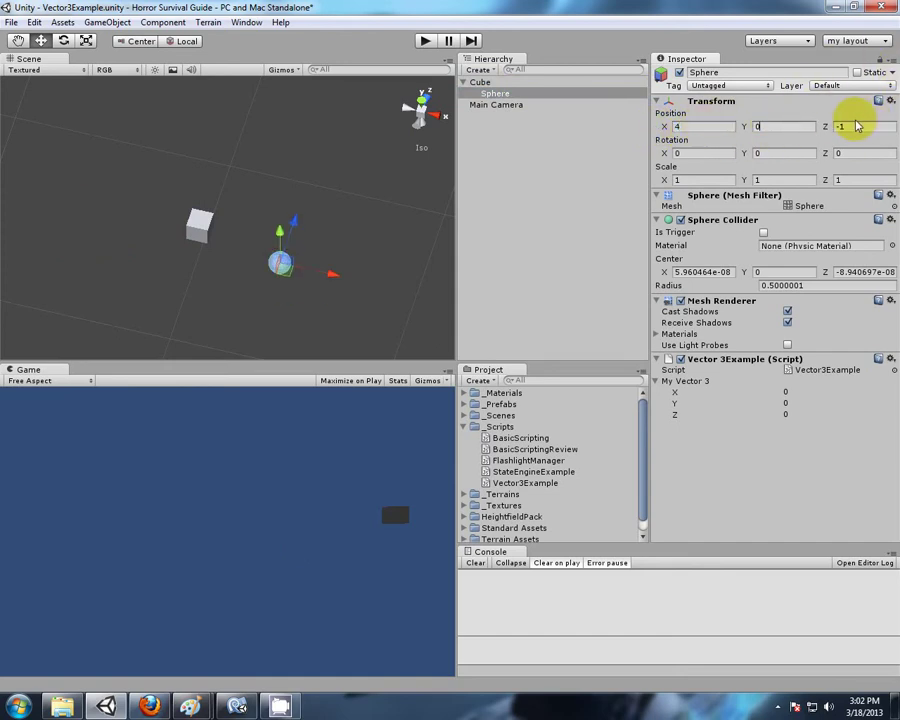
{"action": "type", "text": "4"}
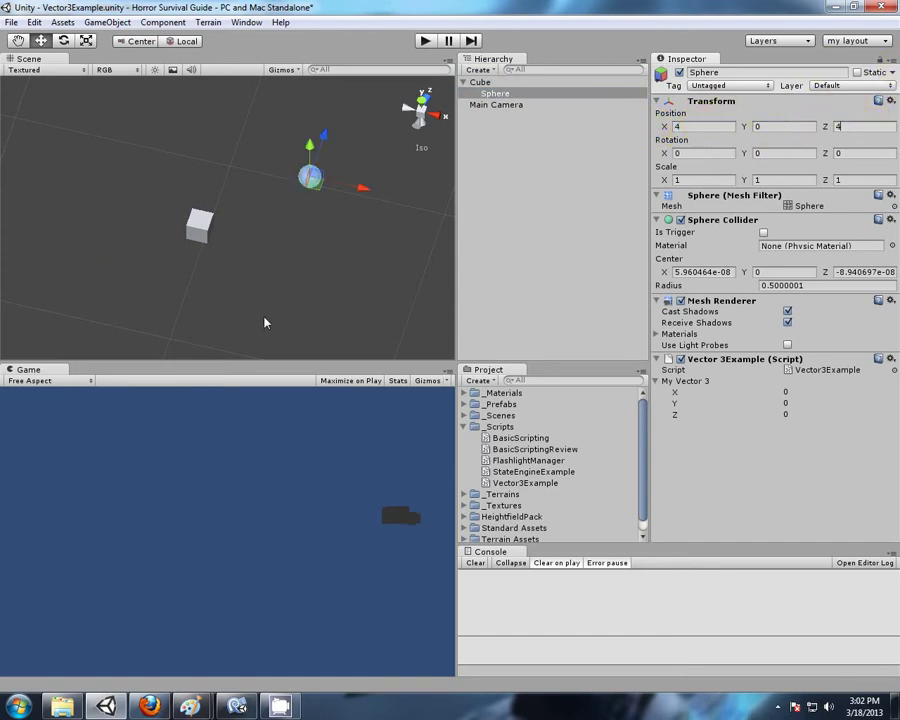
{"action": "mouse_move", "coordinate": [265, 322]}
{"action": "left_mouse_down", "text": "alt"}
{"action": "mouse_move", "coordinate": [314, 245]}
{"action": "mouse_move", "coordinate": [268, 270]}
{"action": "mouse_move", "coordinate": [260, 306]}
{"action": "left_mouse_up", "text": "alt"}
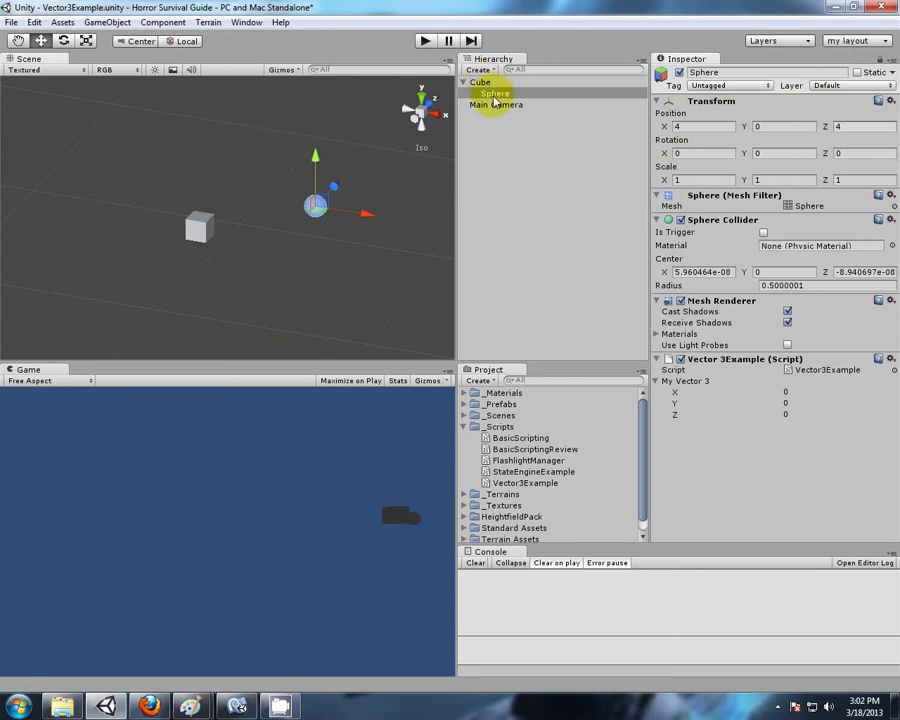
- Detach the Sphere to the Hierarchy root, leaving it at world position 14, 2, 9
{"action": "left_click_drag", "start_coordinate": [495, 92], "coordinate": [493, 137]}
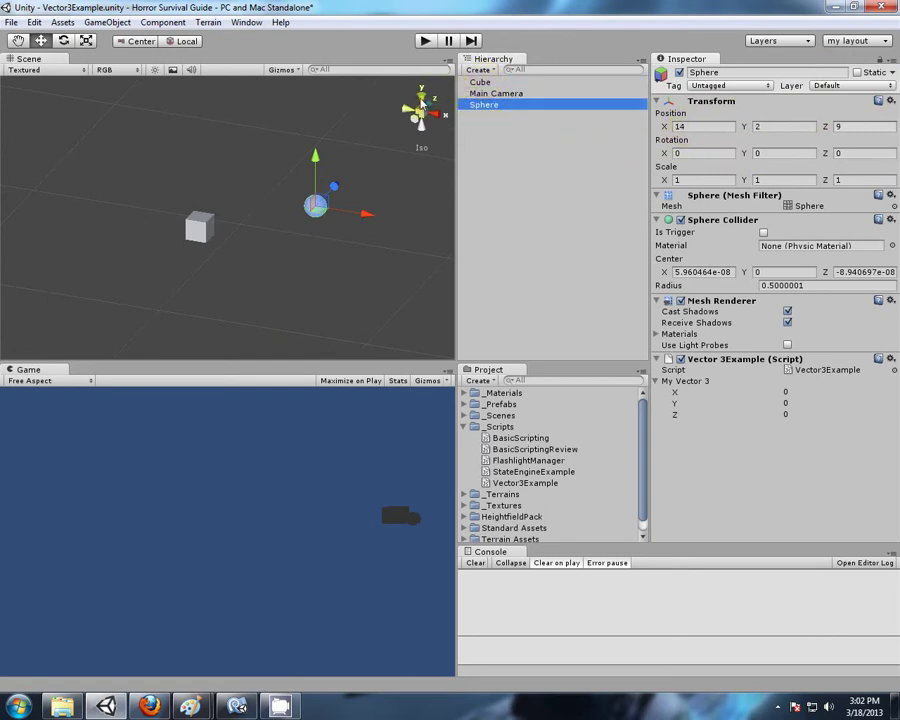
{"action": "left_click", "coordinate": [421, 100]}
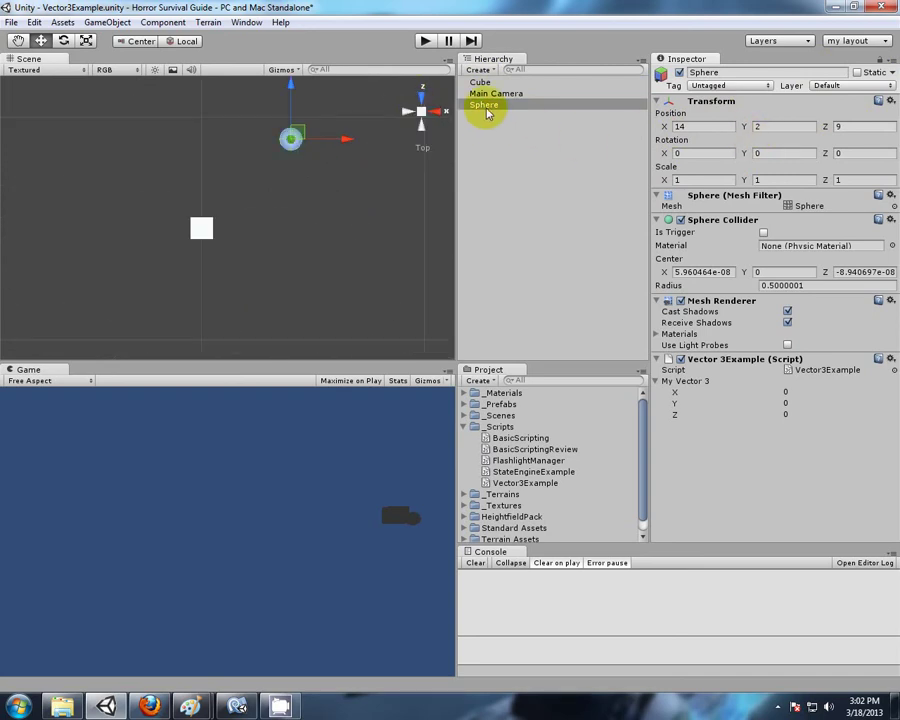
{"action": "left_click_drag", "start_coordinate": [484, 106], "coordinate": [489, 84]}
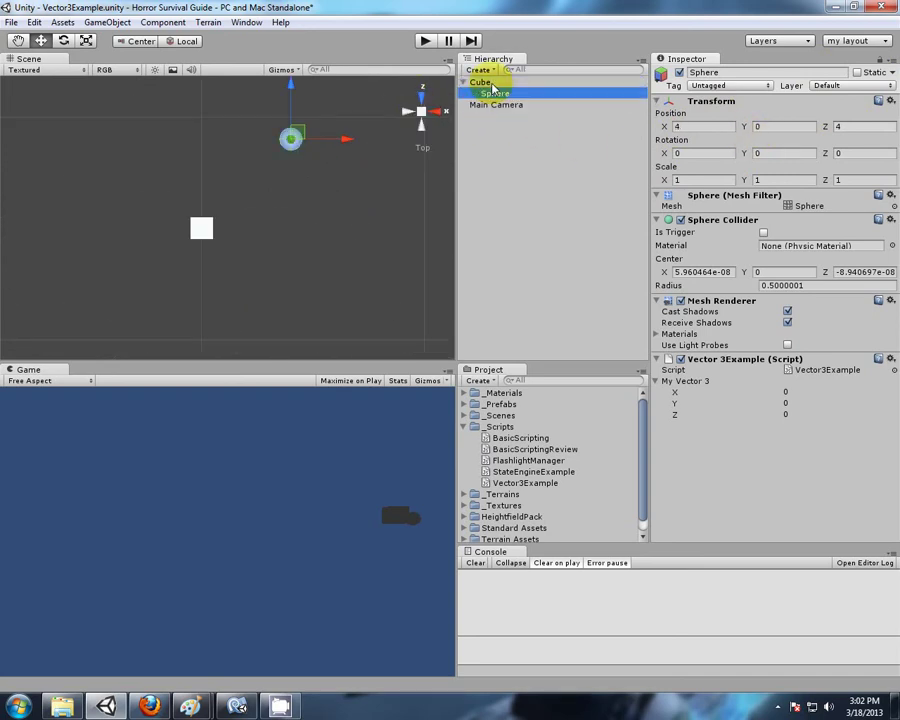
{"action": "left_click_drag", "start_coordinate": [340, 325], "coordinate": [305, 211], "text": "alt"}
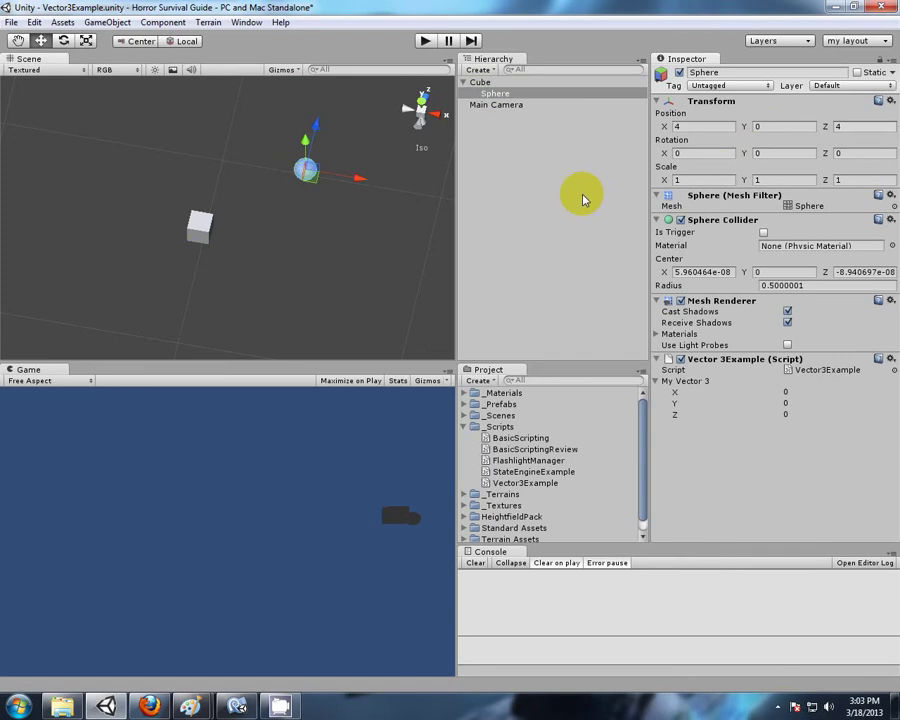
{"action": "left_click", "coordinate": [585, 198]}
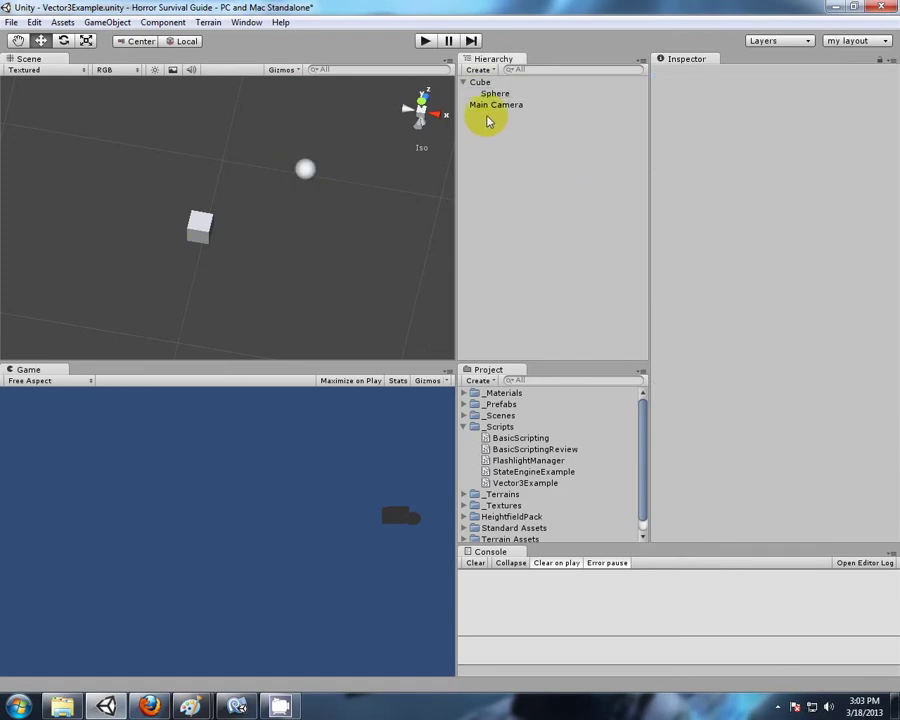
{"action": "left_click", "coordinate": [490, 93]}
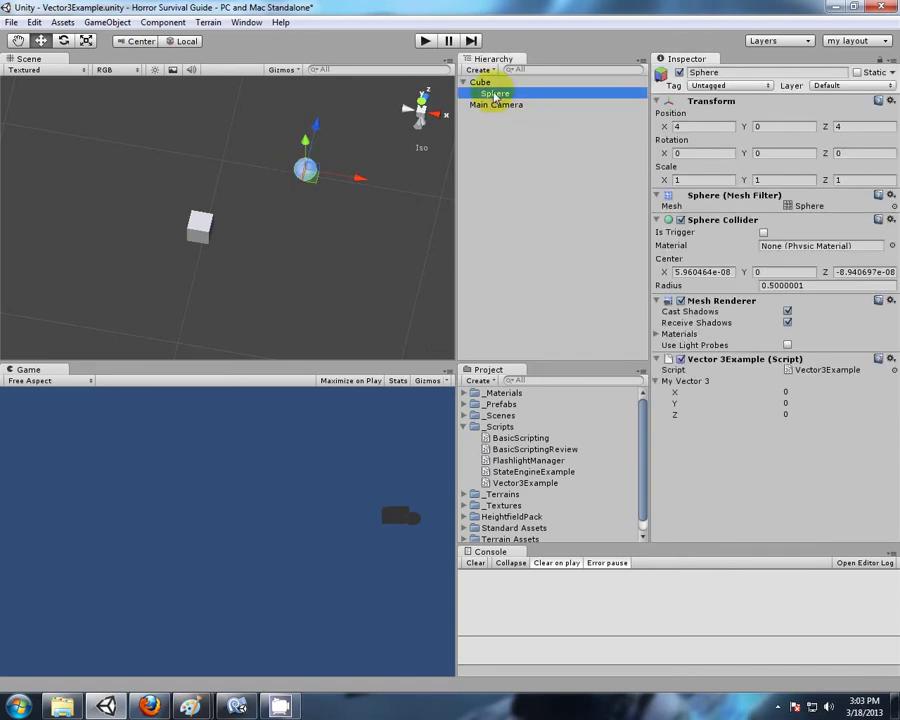
{"action": "left_click_drag", "start_coordinate": [494, 96], "coordinate": [510, 128]}
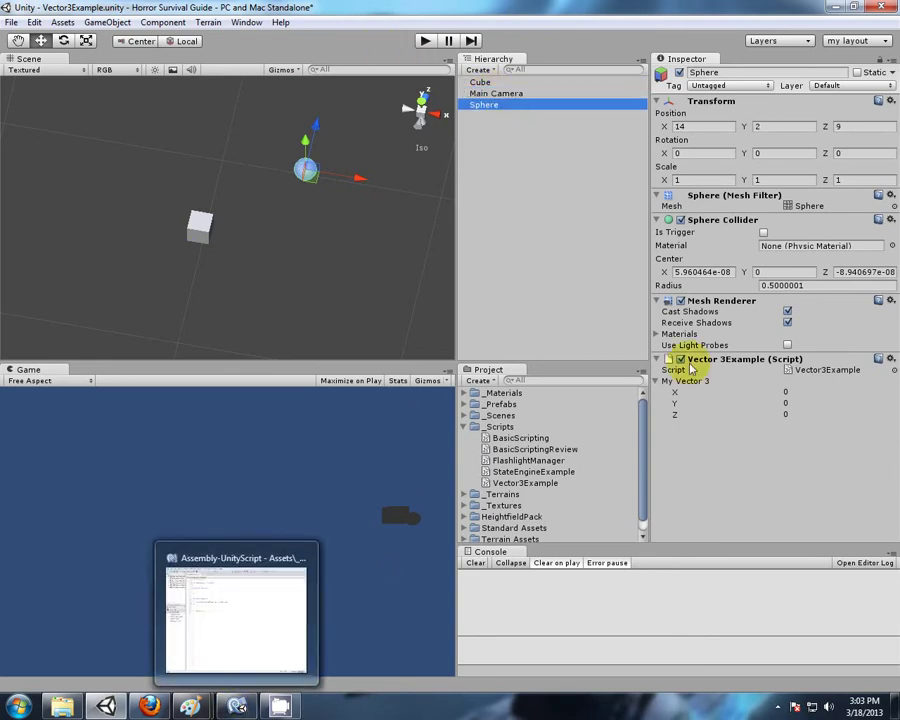
- Remove Vector3Example from the Sphere, add it to the Cube, and open it in MonoDevelop
{"action": "right_click", "coordinate": [762, 360]}
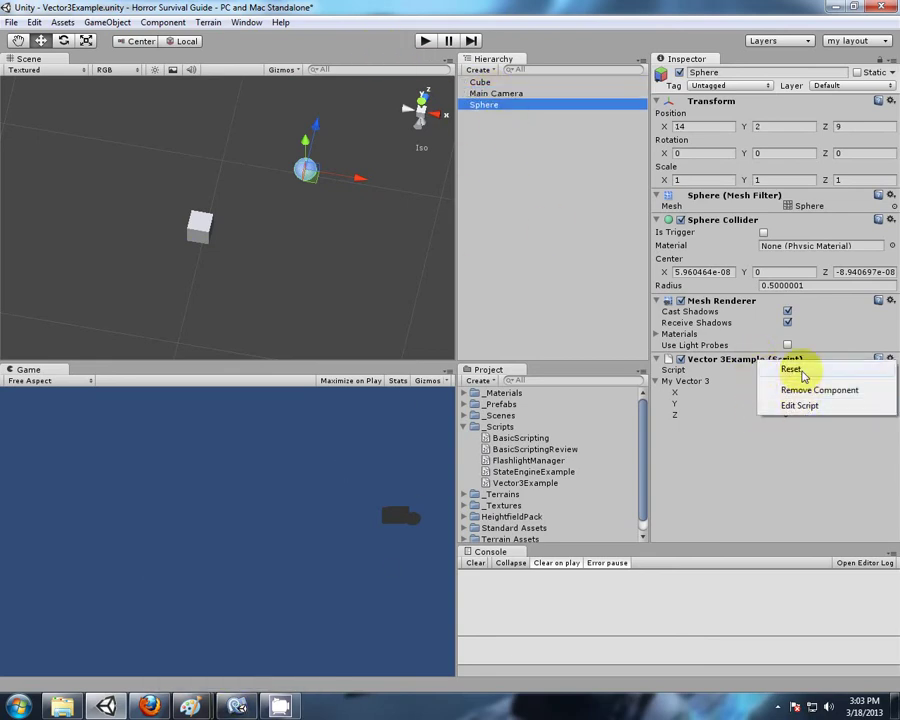
{"action": "left_click", "coordinate": [805, 390]}
{"action": "left_click", "coordinate": [481, 82]}
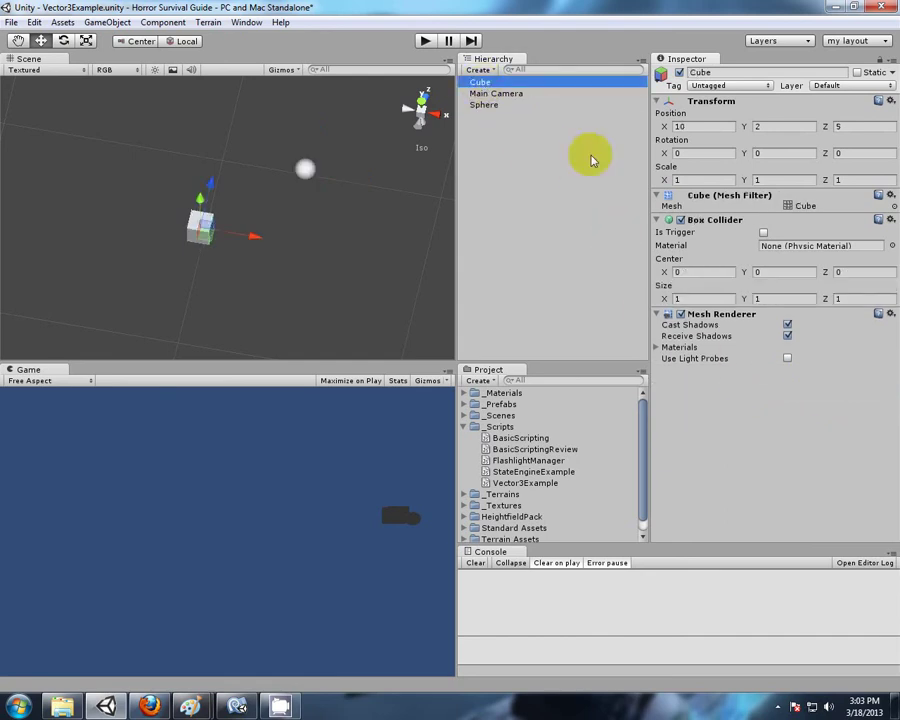
{"action": "left_click_drag", "start_coordinate": [735, 458], "coordinate": [784, 380]}
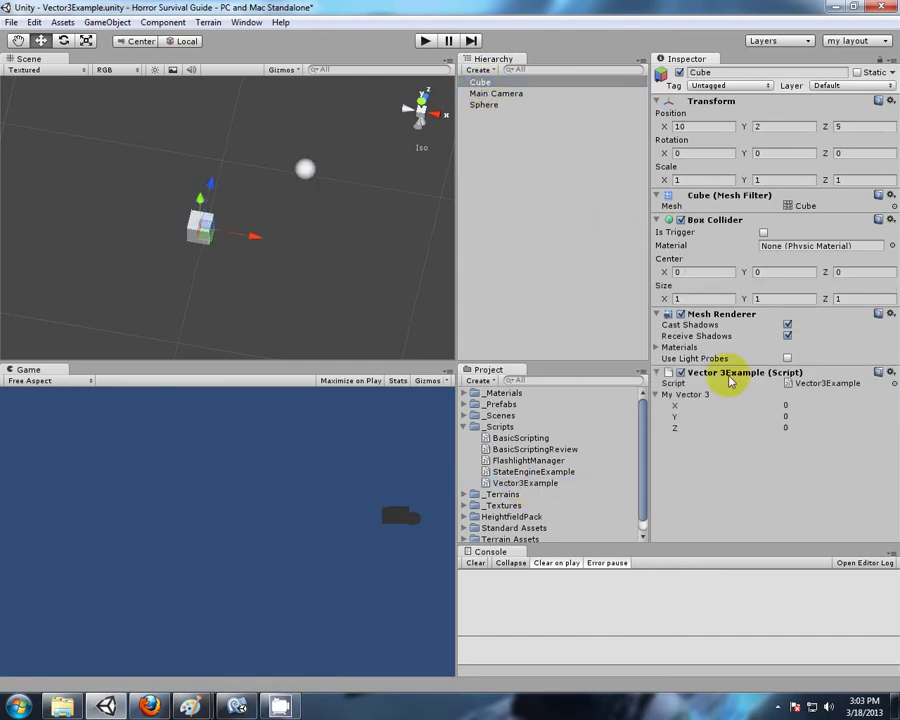
{"action": "left_click", "coordinate": [515, 484]}
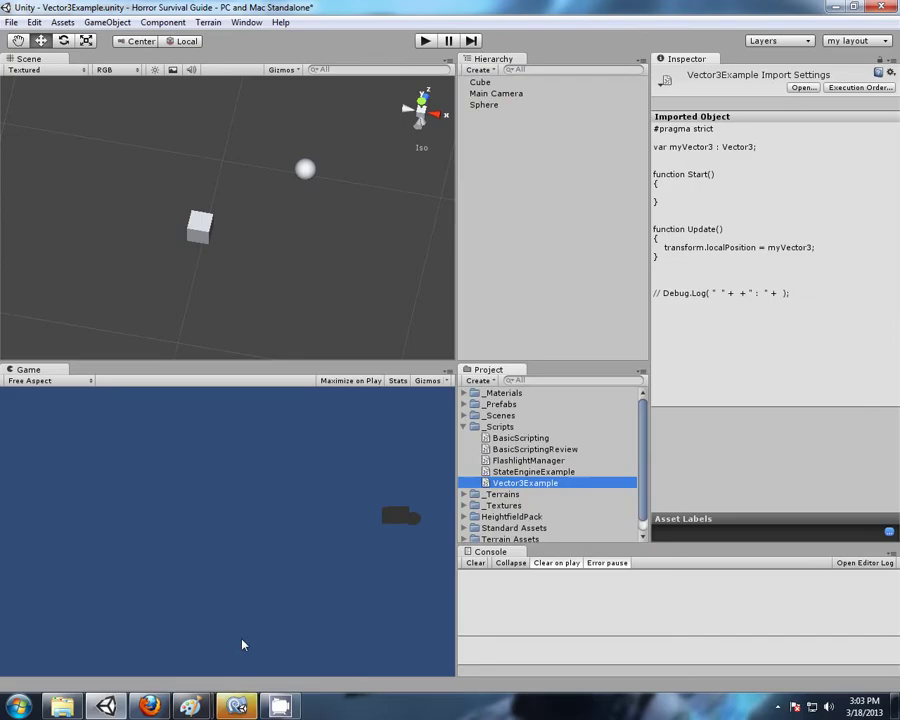
{"action": "left_click", "coordinate": [240, 704]}
- Duplicate the transform.localPosition line and change the copy to transform.position
{"action": "left_click", "coordinate": [471, 192]}
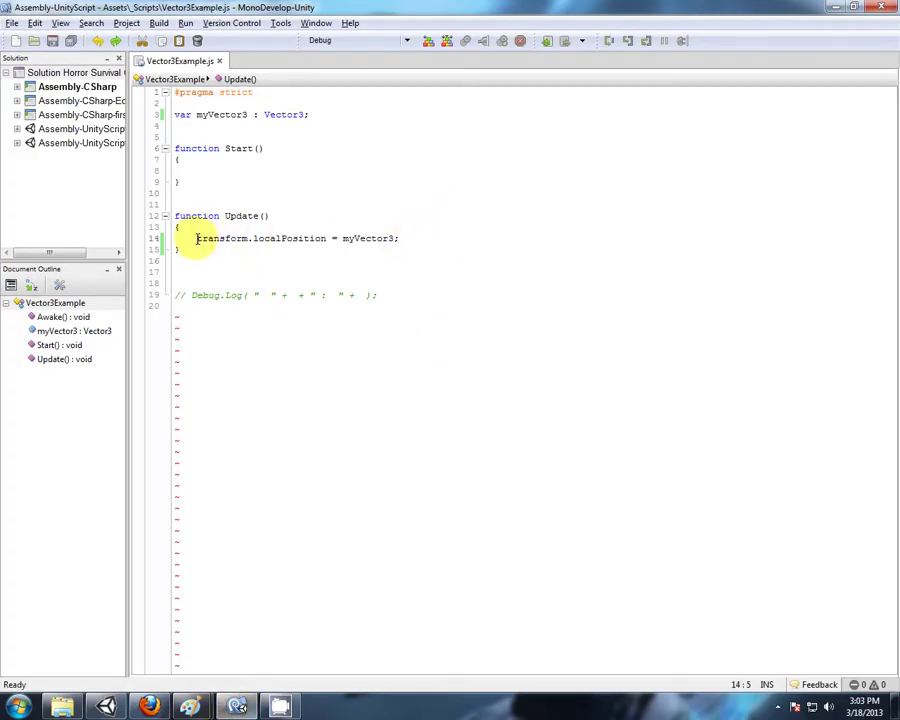
{"action": "left_click_drag", "start_coordinate": [197, 238], "coordinate": [412, 240]}
{"action": "key", "text": "ctrl+c"}
{"action": "left_click", "coordinate": [402, 238]}
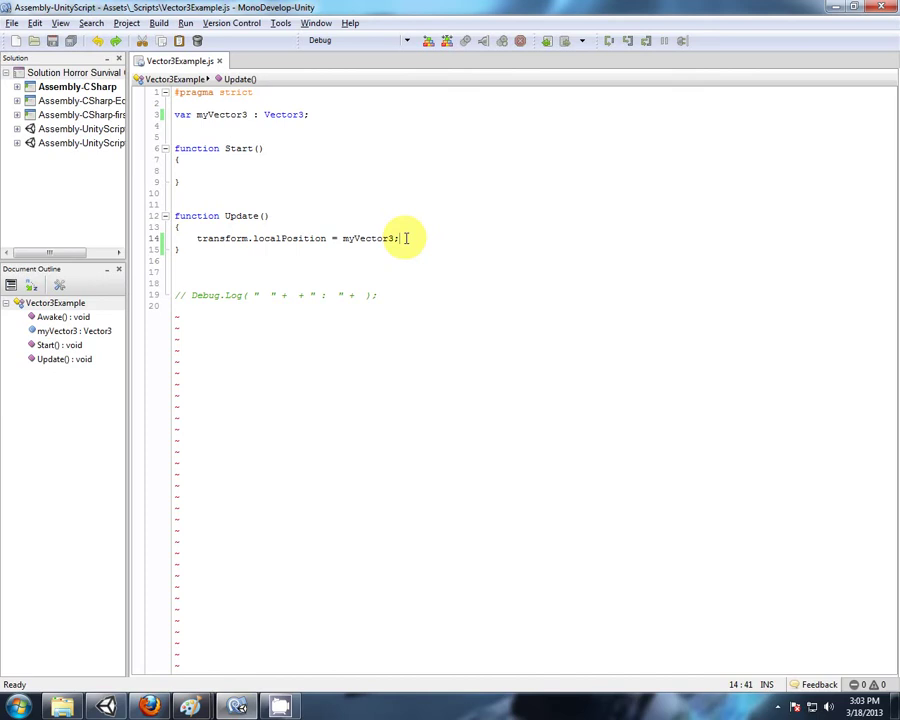
{"action": "key", "text": "Return"}
{"action": "key", "text": "ctrl+v"}
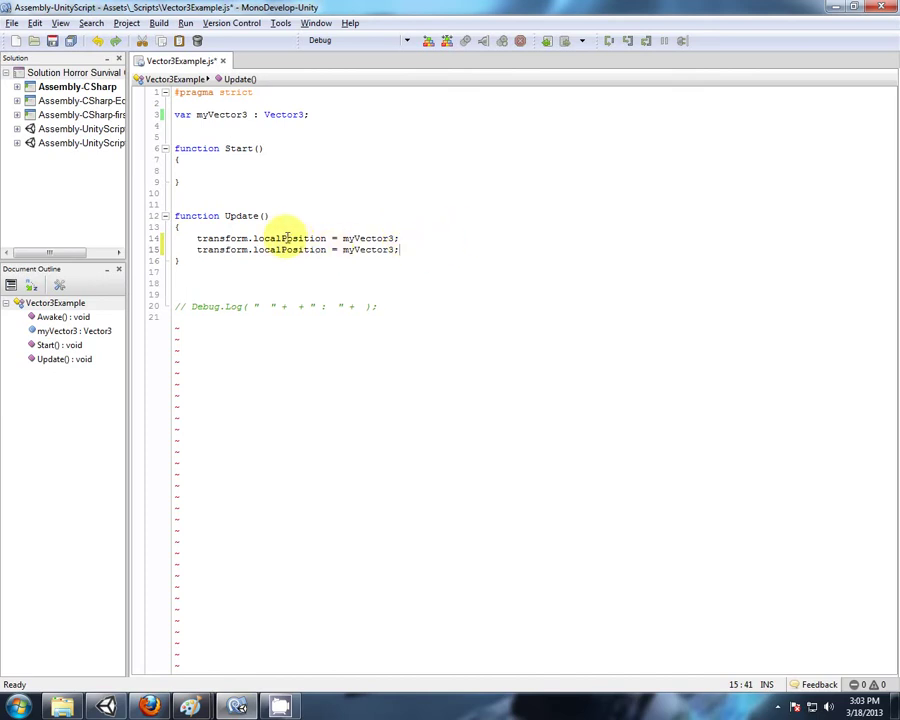
{"action": "left_click_drag", "start_coordinate": [287, 238], "coordinate": [253, 238]}
{"action": "type", "text": "p"}
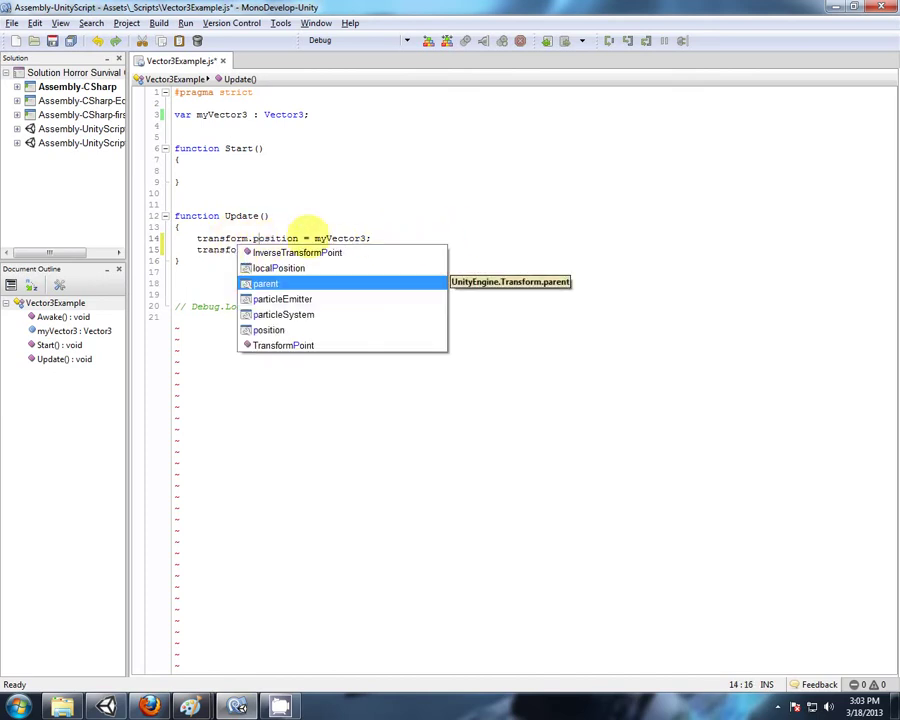
- Label the lines // world space and // local space, then comment both out
{"action": "left_click", "coordinate": [384, 237]}
{"action": "type", "text": "// v"}
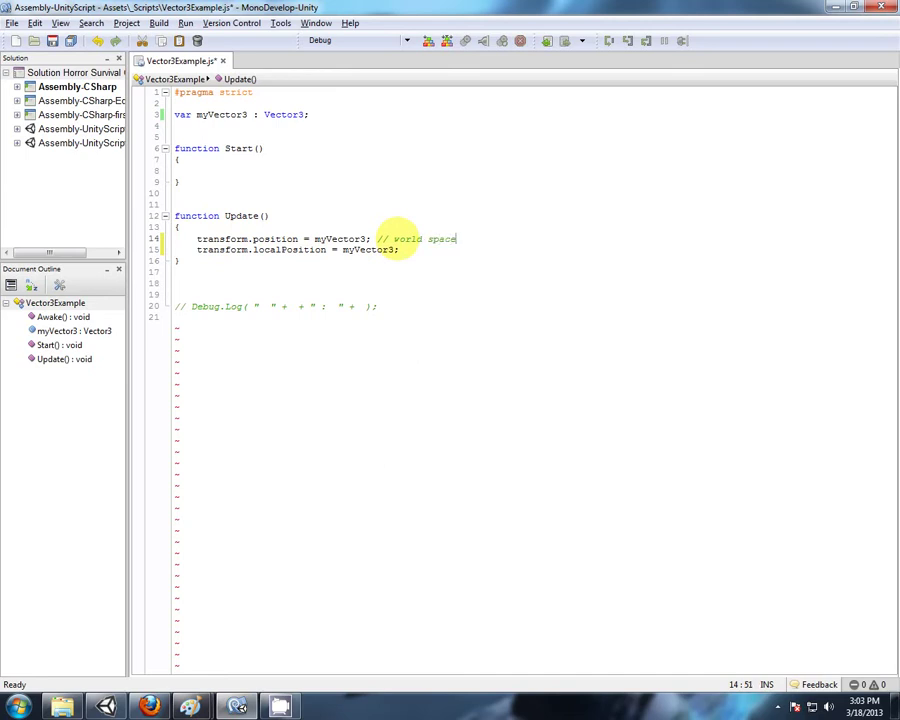
{"action": "left_click", "coordinate": [432, 250]}
{"action": "type", "text": "/"}
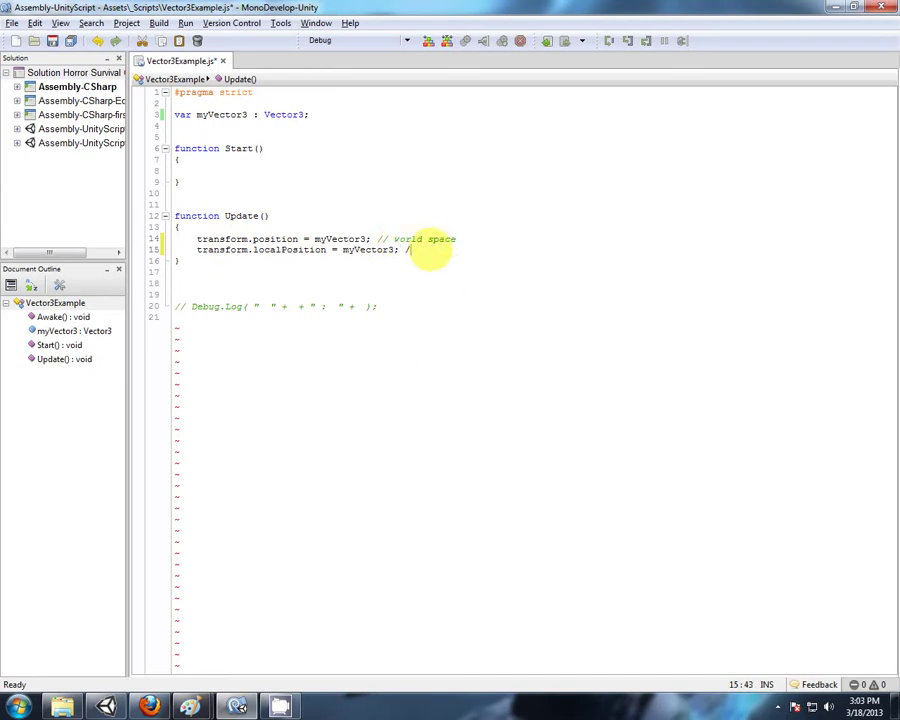
{"action": "type", "text": "/ local space"}
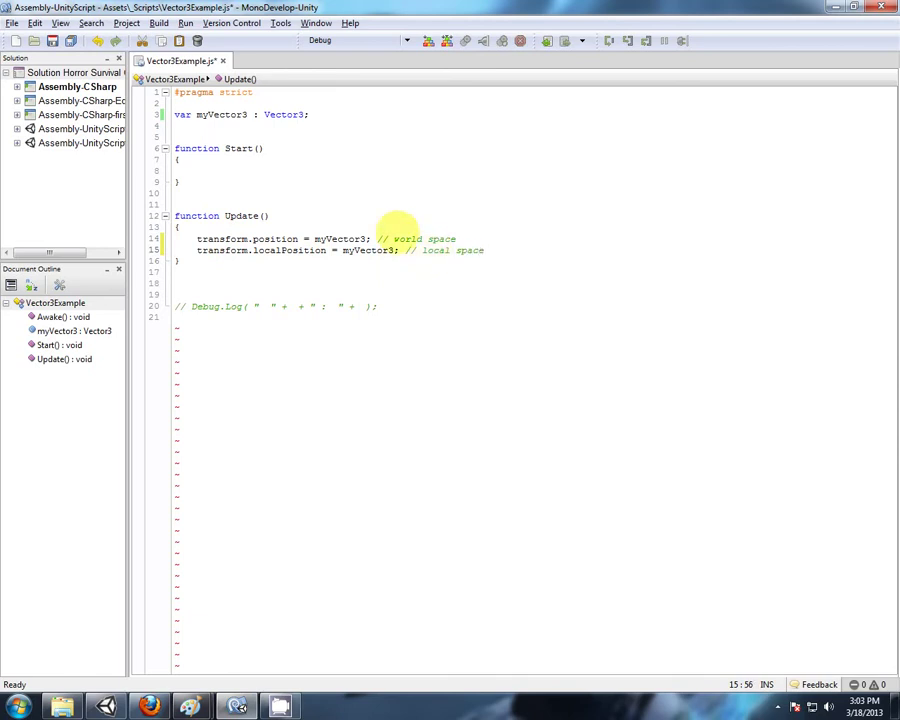
{"action": "type", "text": "//"}
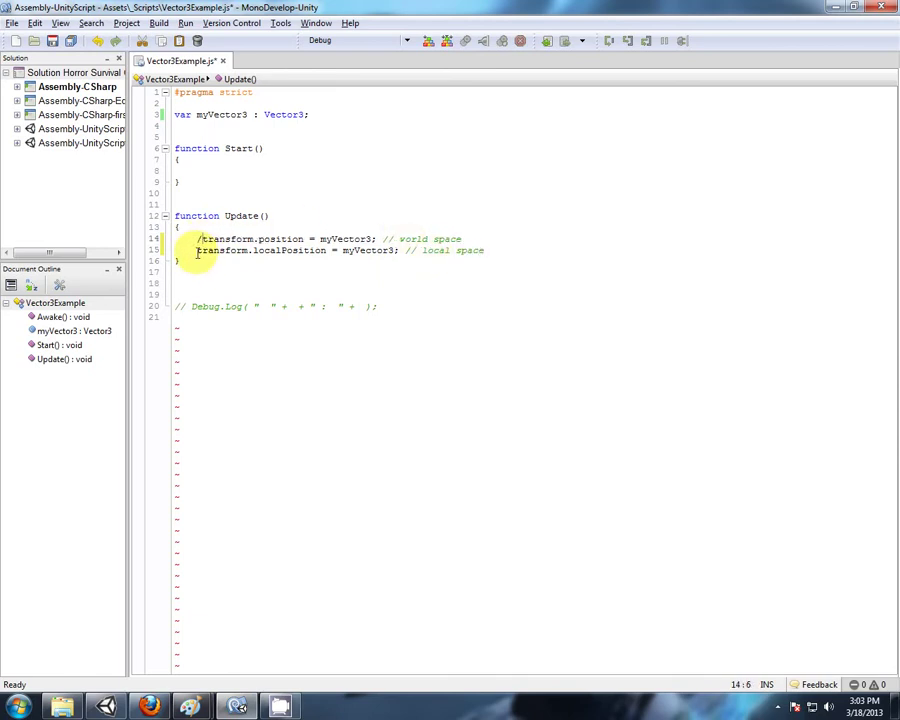
{"action": "left_click", "coordinate": [197, 250]}
{"action": "type", "text": "//"}
{"action": "left_click", "coordinate": [503, 249]}
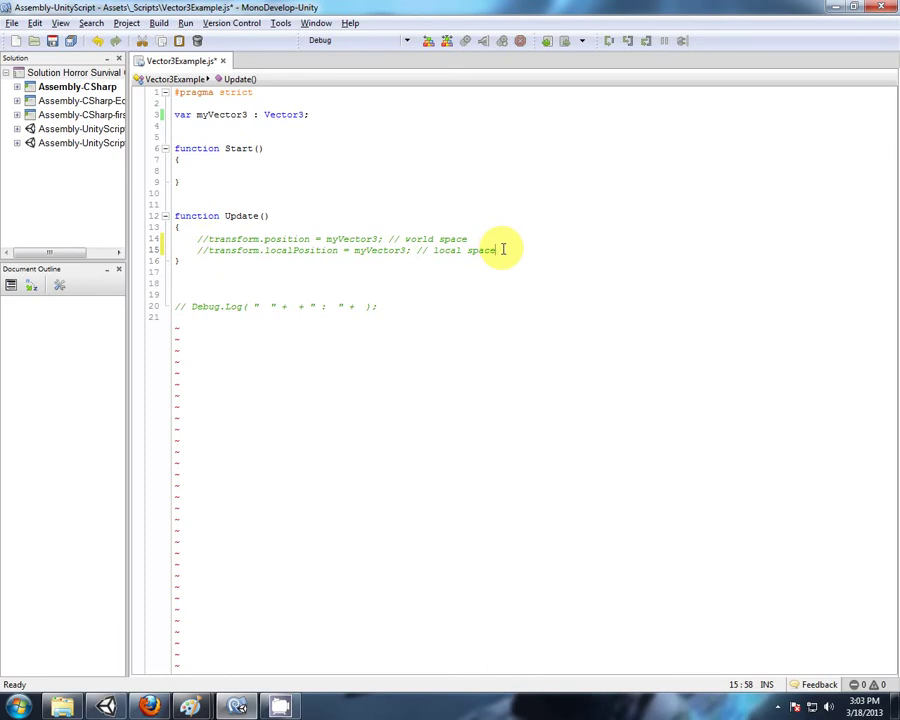
{"action": "key", "text": "Return"}
{"action": "key", "text": "Return"}
{"action": "left_click", "coordinate": [355, 116]}
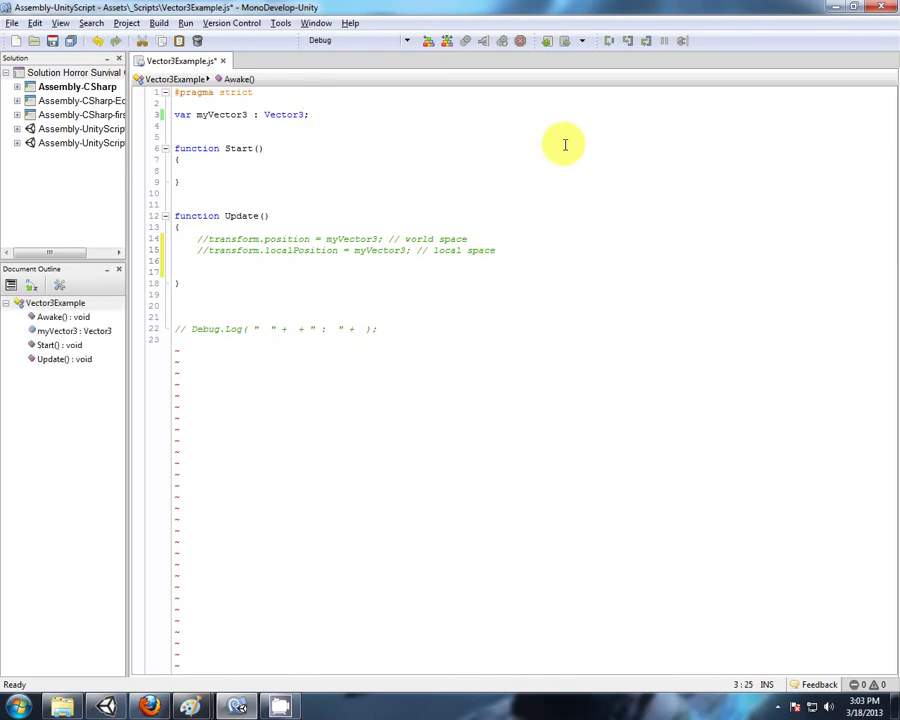
- Declare var mySphere : Transform; and save the script
{"action": "key", "text": "Return"}
{"action": "key", "text": "Return"}
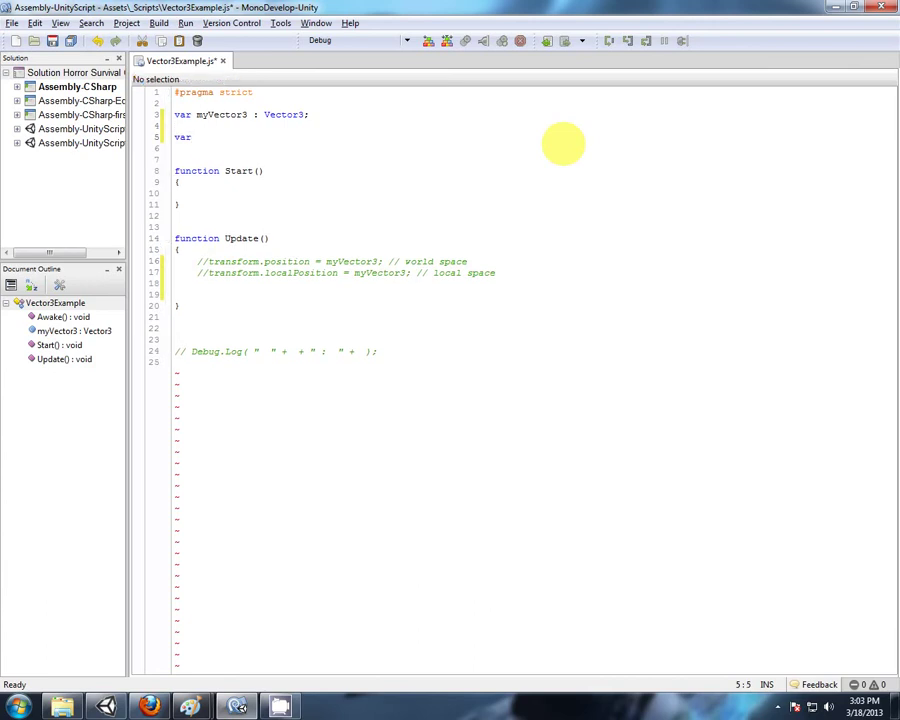
{"action": "type", "text": "var mySpher"}
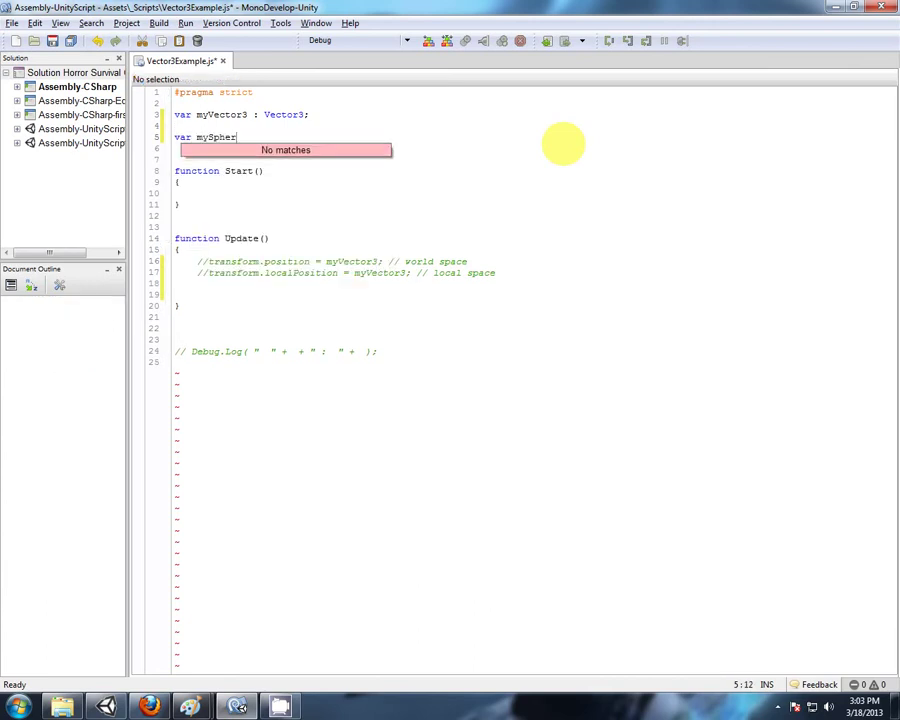
{"action": "type", "text": "e : "}
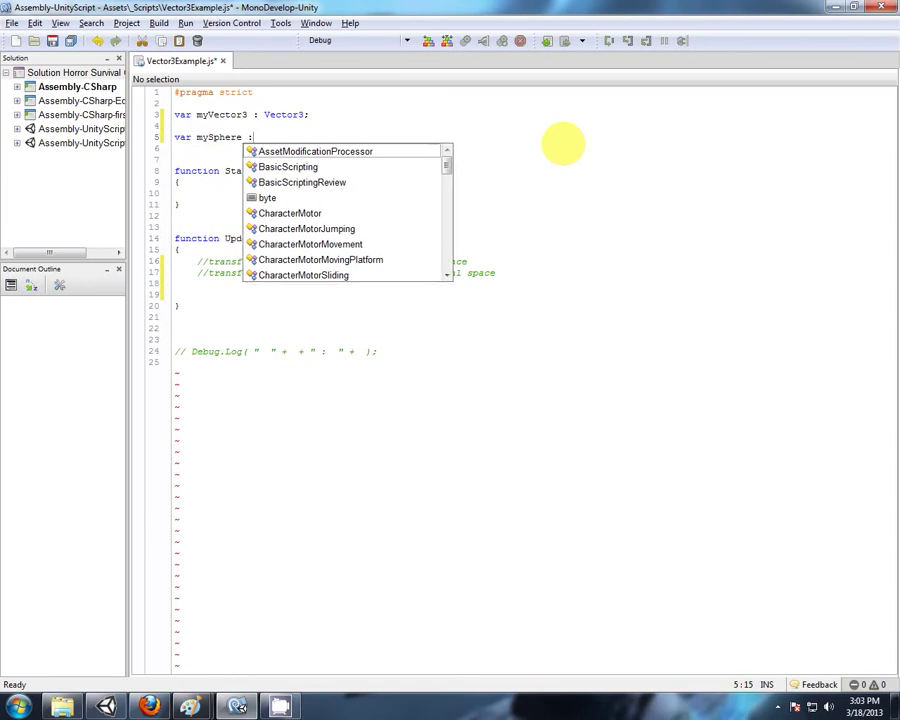
{"action": "type", "text": "Tran"}
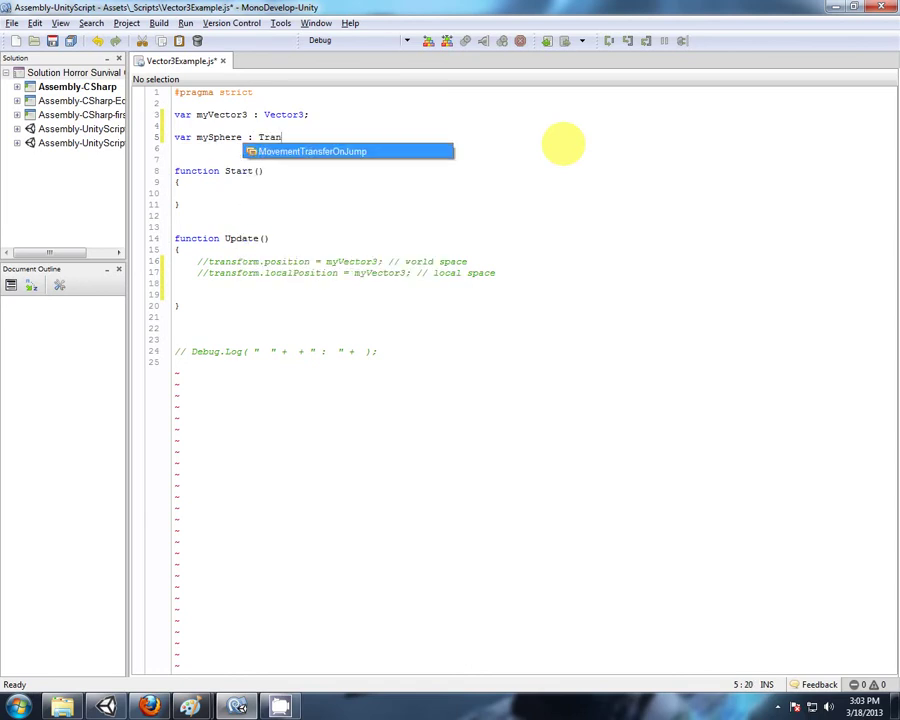
{"action": "type", "text": "sform;"}
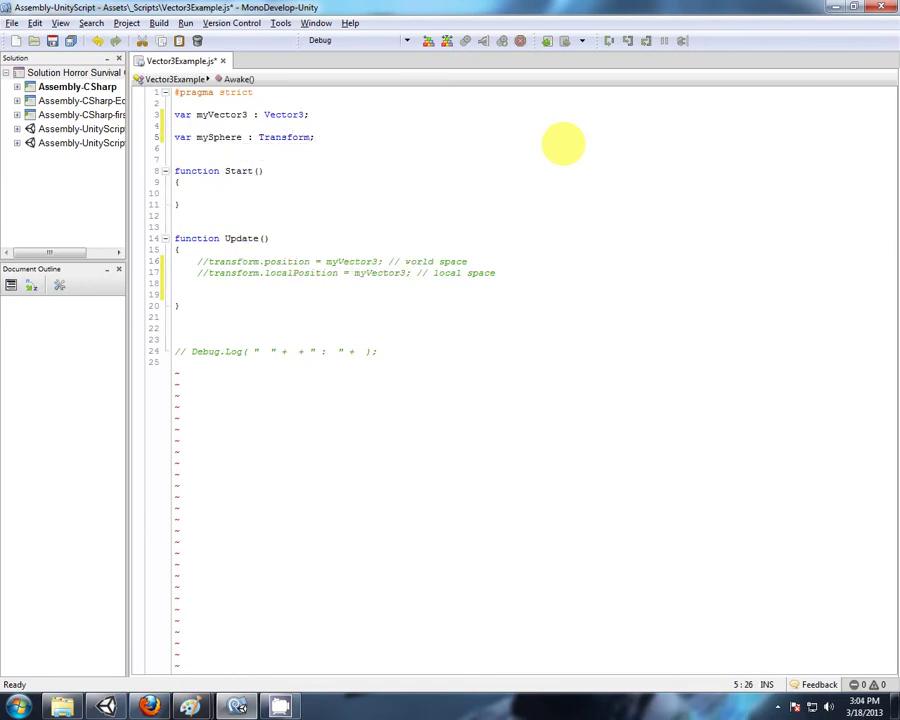
{"action": "key", "text": "ctrl+s"}
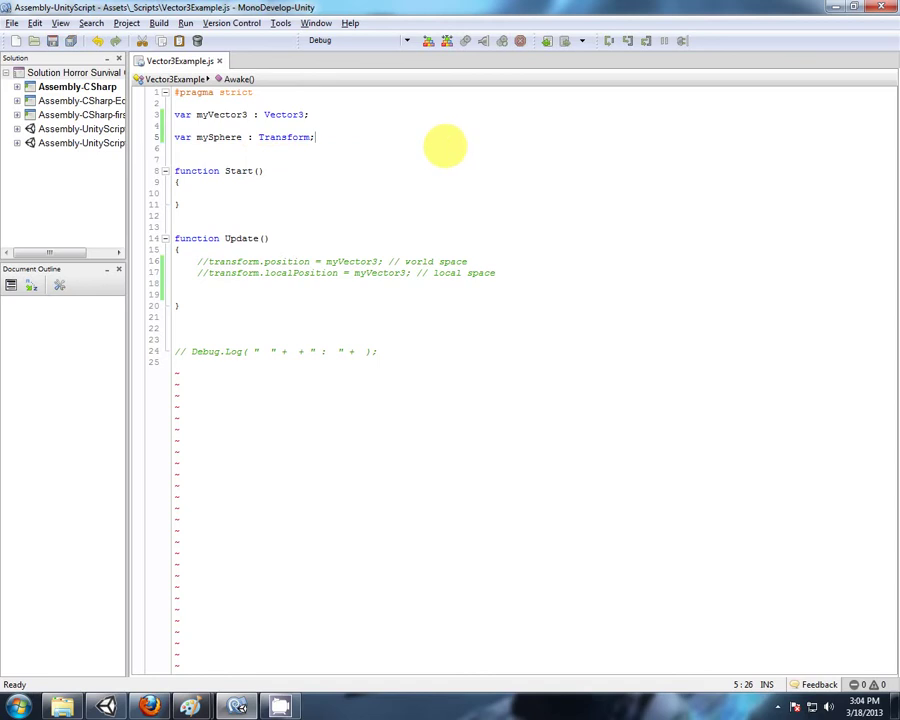
- Add mySphere.position = myVector3; inside Update
{"action": "left_click", "coordinate": [197, 295]}
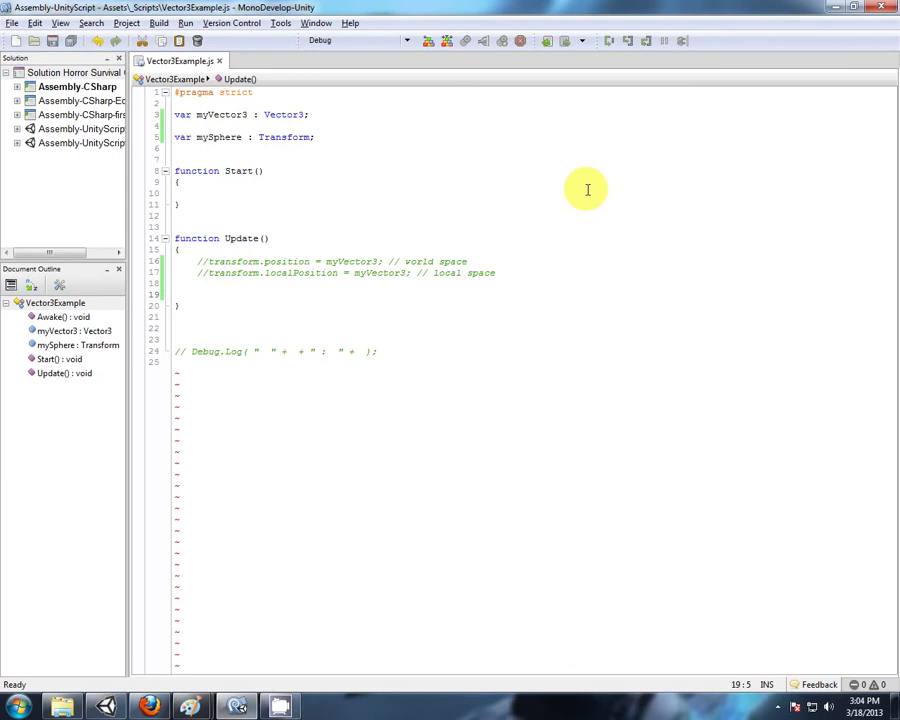
{"action": "type", "text": "mySp"}
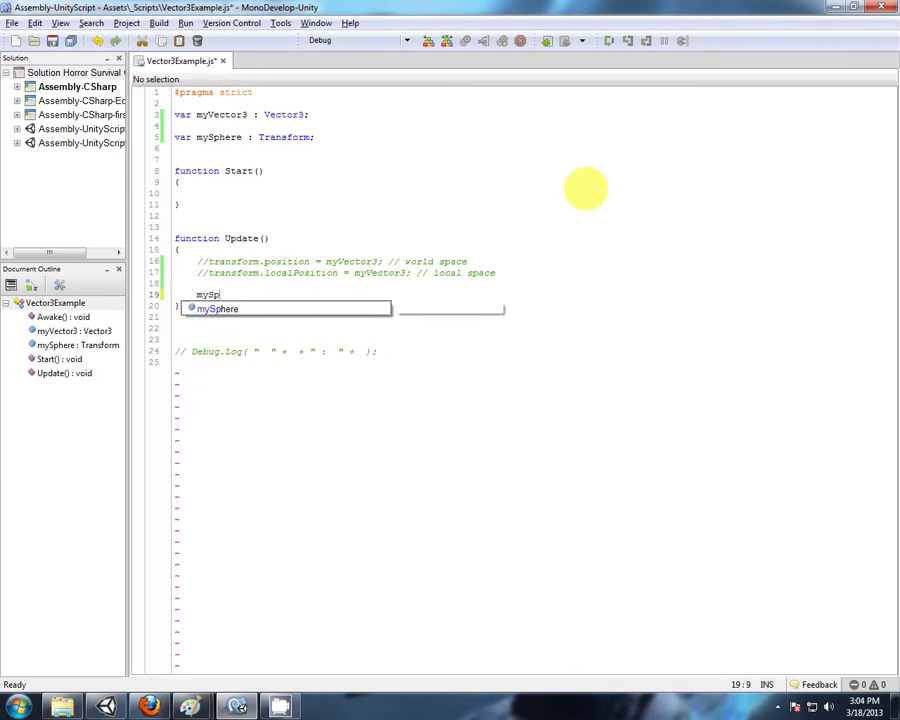
{"action": "type", "text": "here.position"}
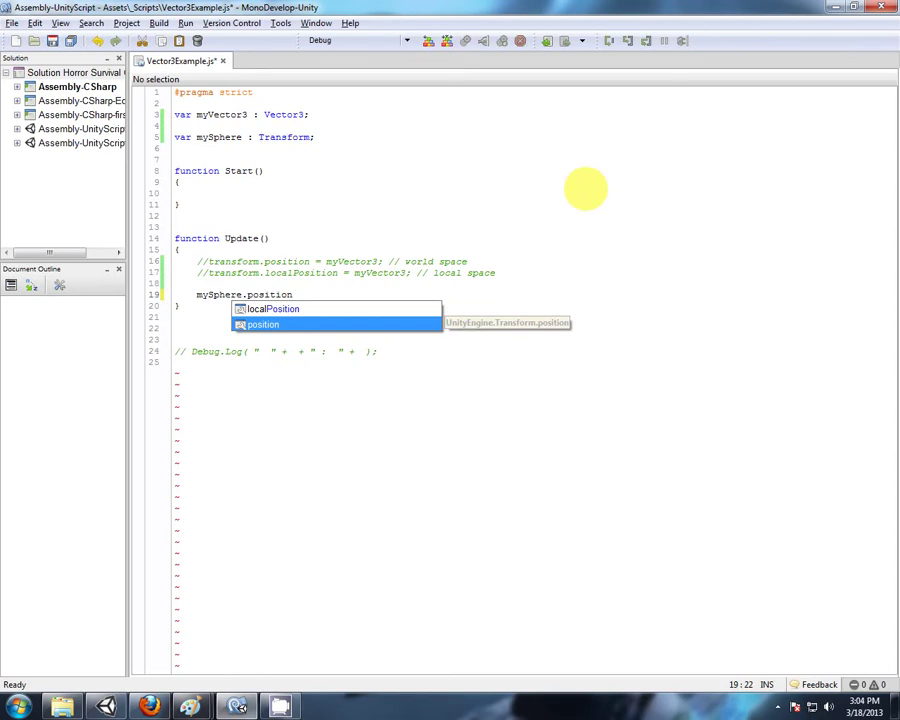
{"action": "type", "text": " ="}
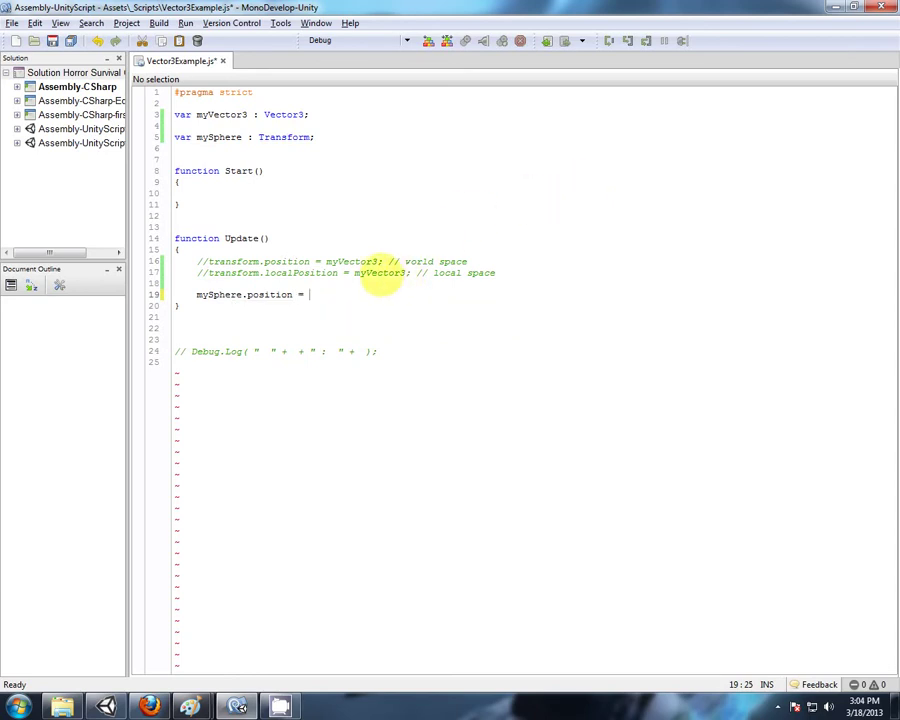
{"action": "left_click", "coordinate": [352, 294]}
{"action": "type", "text": "myVector3"}
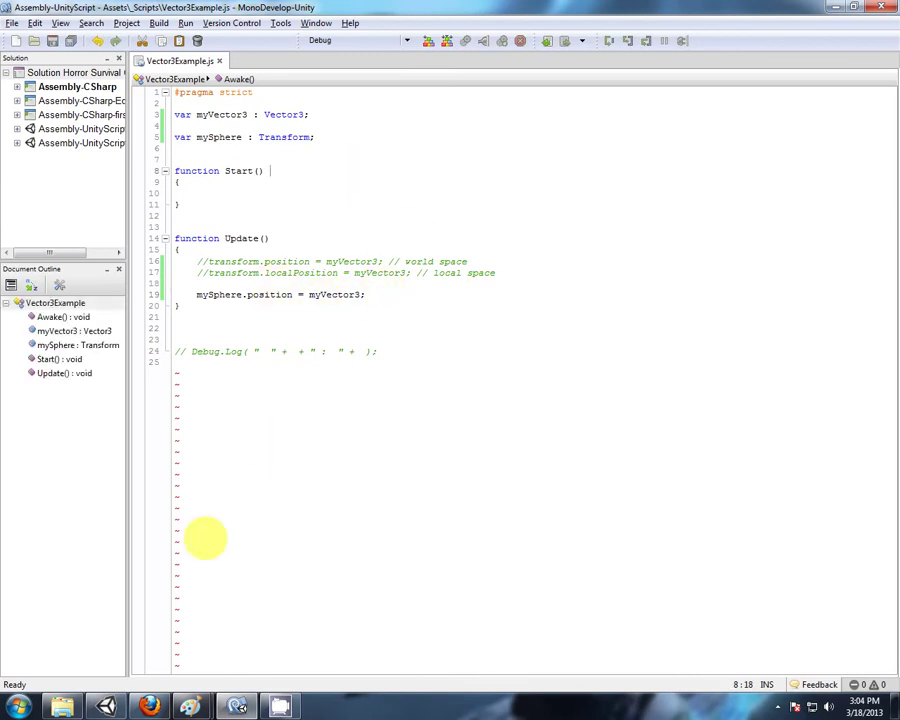
- Back in Unity, set the Cube's Position X, Y and Z to 0 in the Inspector
{"action": "left_click", "coordinate": [105, 707]}
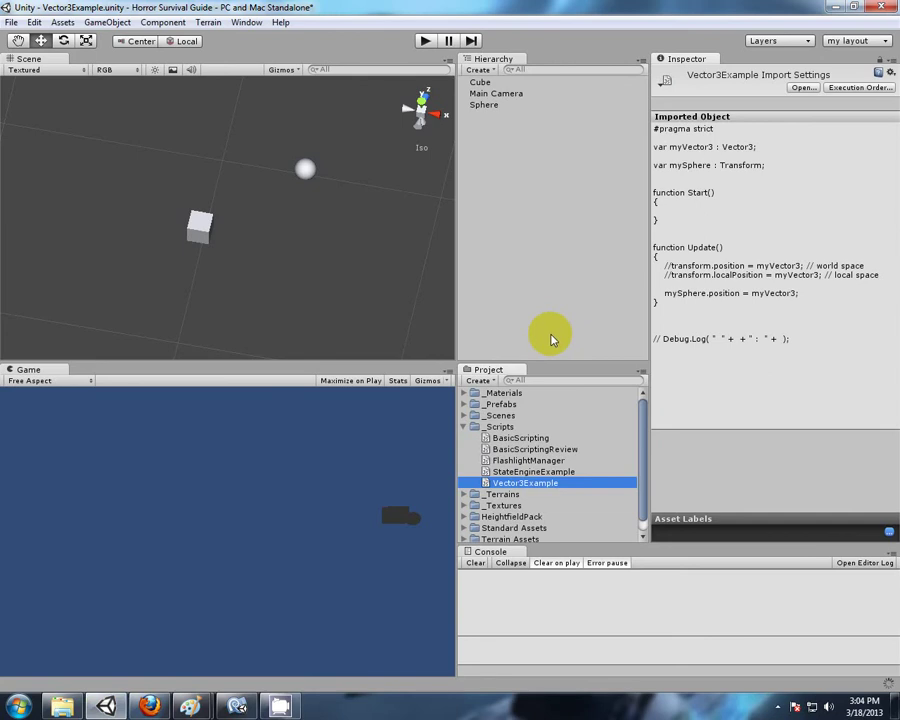
{"action": "left_click", "coordinate": [480, 82]}
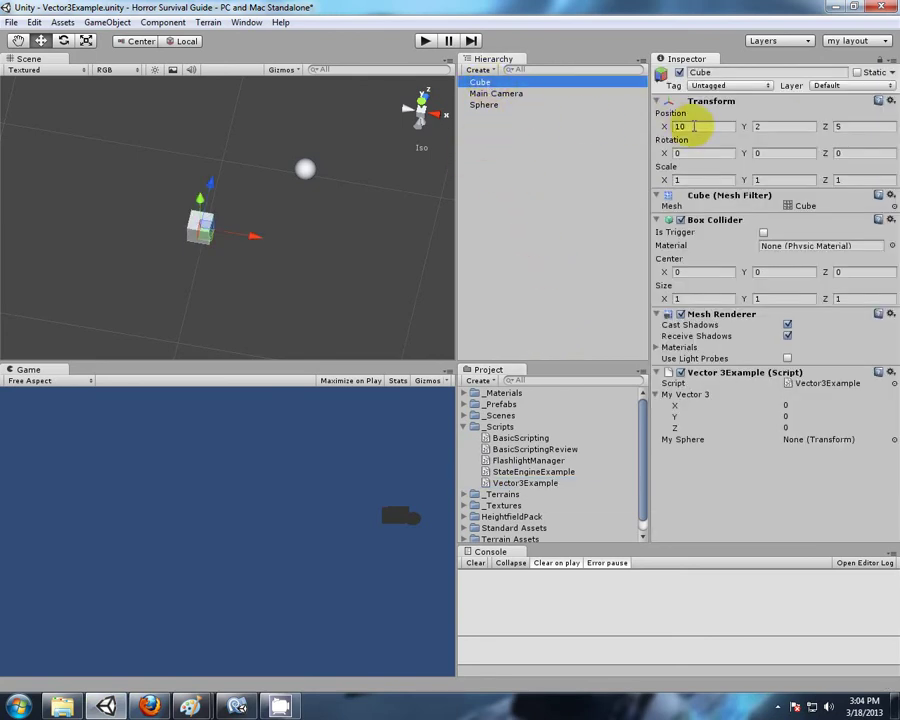
{"action": "left_click", "coordinate": [693, 126]}
{"action": "type", "text": "0"}
{"action": "left_click", "coordinate": [840, 126]}
{"action": "type", "text": "0"}
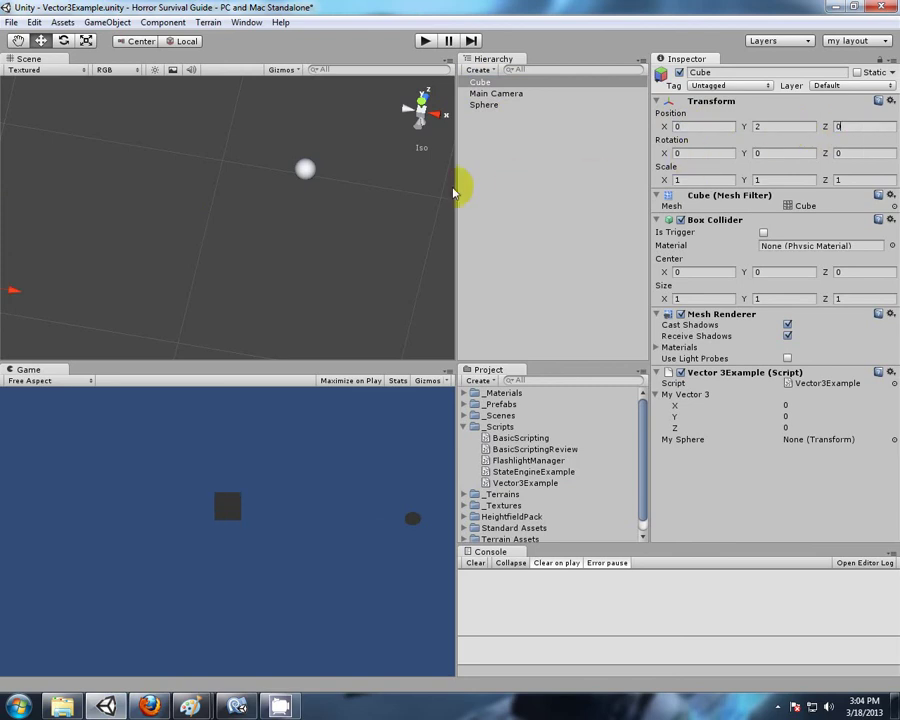
{"action": "scroll", "coordinate": [220, 245], "scroll_direction": "down", "scroll_amount": 2}
{"action": "middle_click_drag", "start_coordinate": [162, 258], "coordinate": [332, 280]}
{"action": "left_click", "coordinate": [742, 128]}
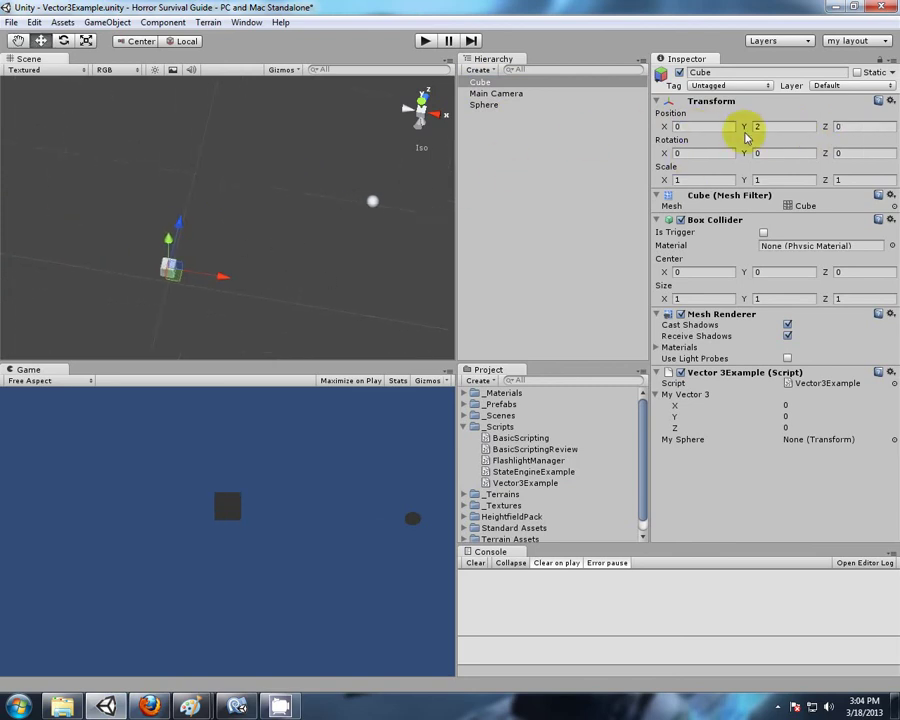
{"action": "type", "text": "0"}
- Orbit the Scene view around the cube and enter Play mode
{"action": "scroll", "coordinate": [378, 247], "scroll_direction": "up", "scroll_amount": 2}
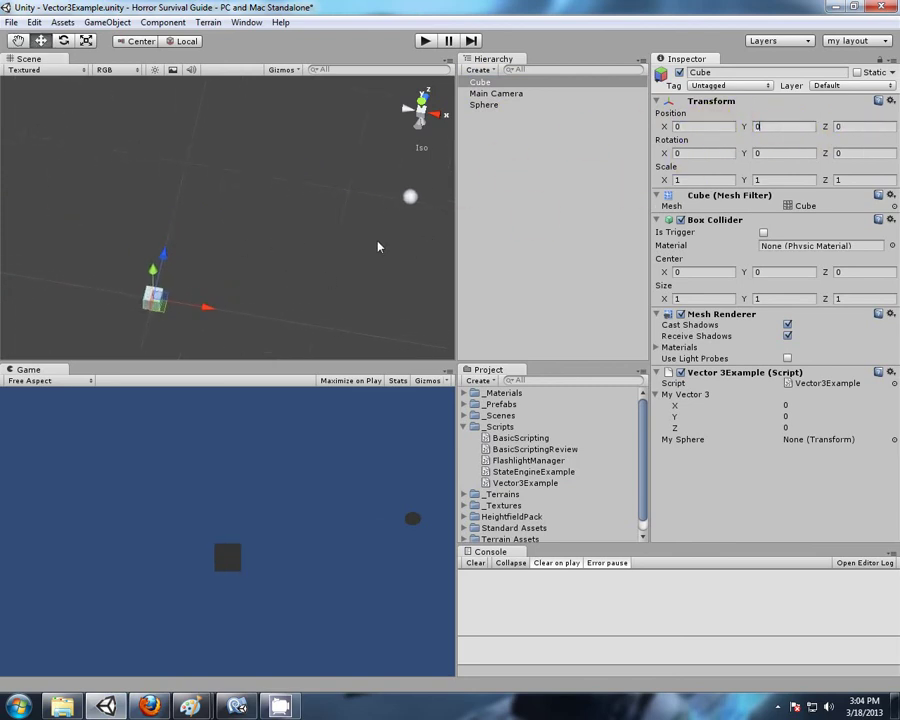
{"action": "left_click_drag", "start_coordinate": [269, 241], "coordinate": [177, 325], "text": "alt"}
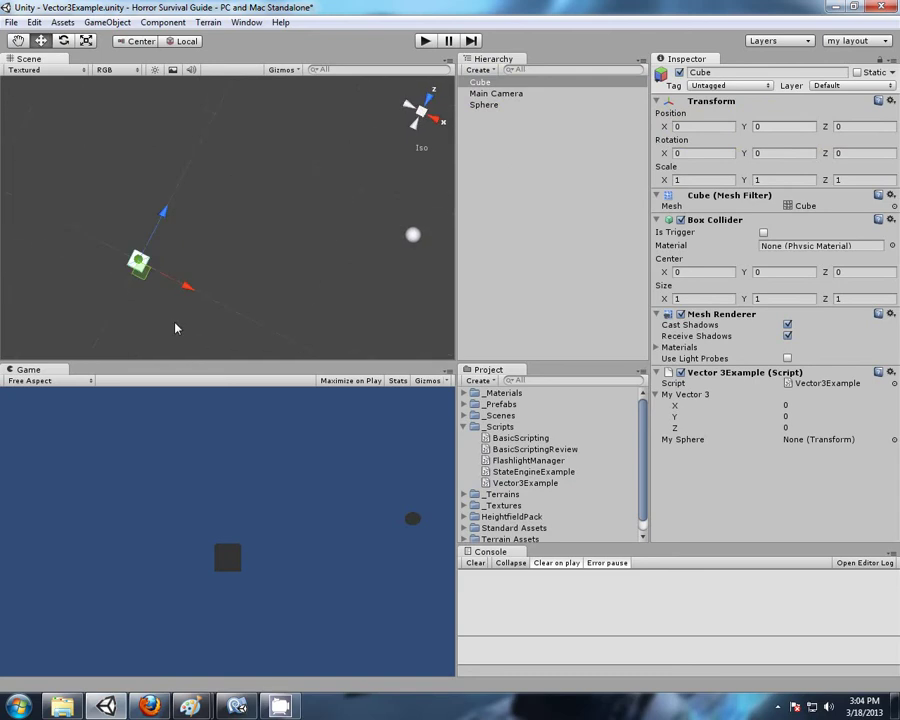
{"action": "left_click", "coordinate": [427, 42]}
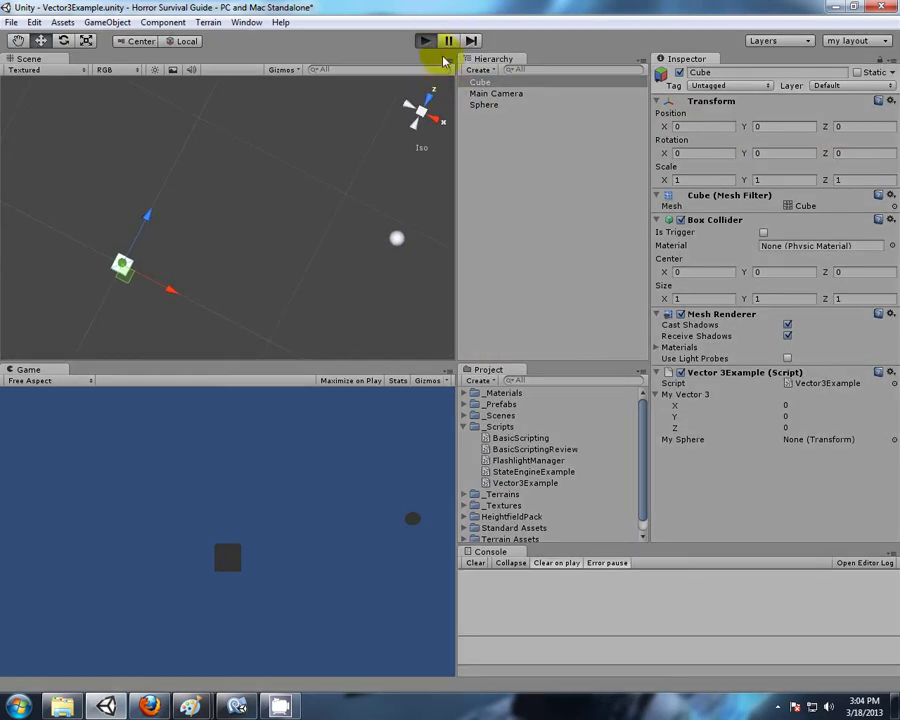
- Stop Play, clear the mySphere console error, and drag Sphere into the My Sphere slot
{"action": "left_click", "coordinate": [427, 42]}
{"action": "left_click", "coordinate": [475, 562]}
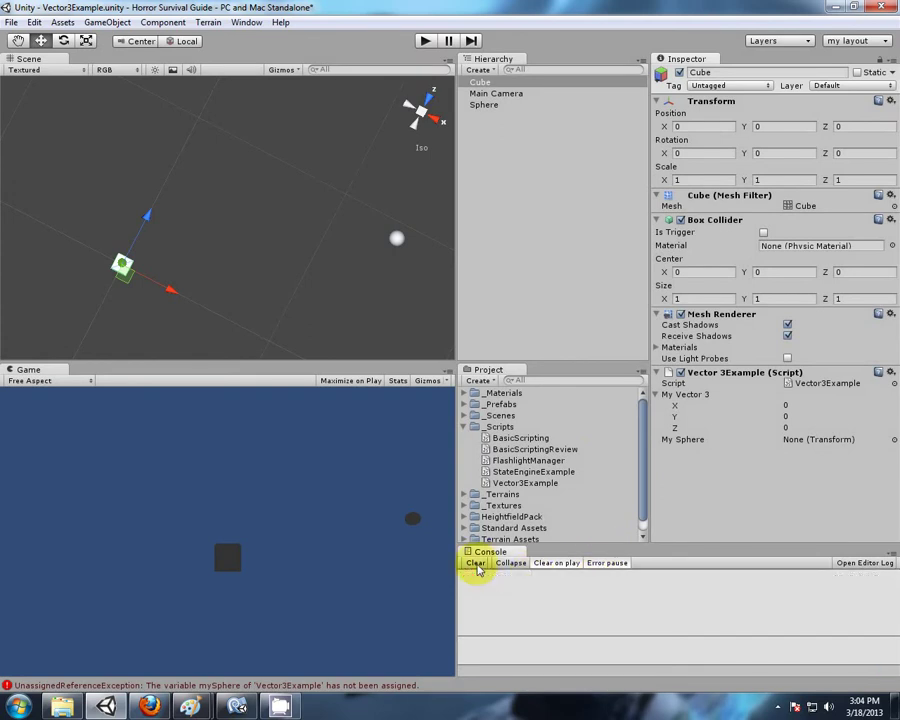
{"action": "left_click_drag", "start_coordinate": [486, 104], "coordinate": [822, 442]}
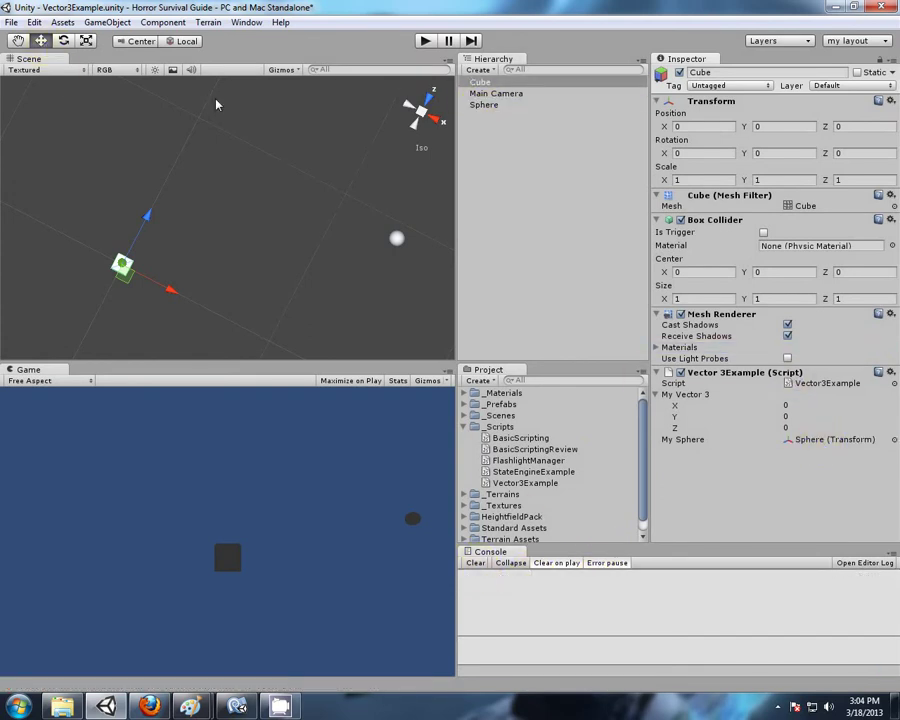
- Run Play mode again and frame the cube and sphere in the Scene view
{"action": "left_click", "coordinate": [426, 42]}
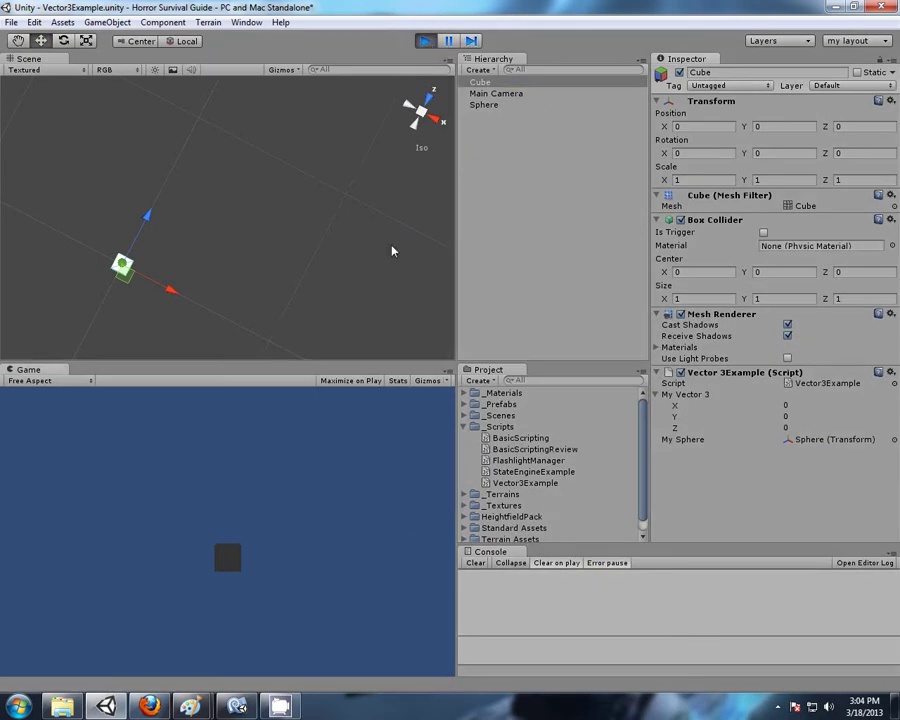
{"action": "middle_click_drag", "start_coordinate": [300, 226], "coordinate": [349, 300]}
{"action": "scroll", "coordinate": [338, 282], "scroll_direction": "up", "scroll_amount": 2}
{"action": "left_click_drag", "start_coordinate": [357, 310], "coordinate": [315, 307], "text": "alt"}
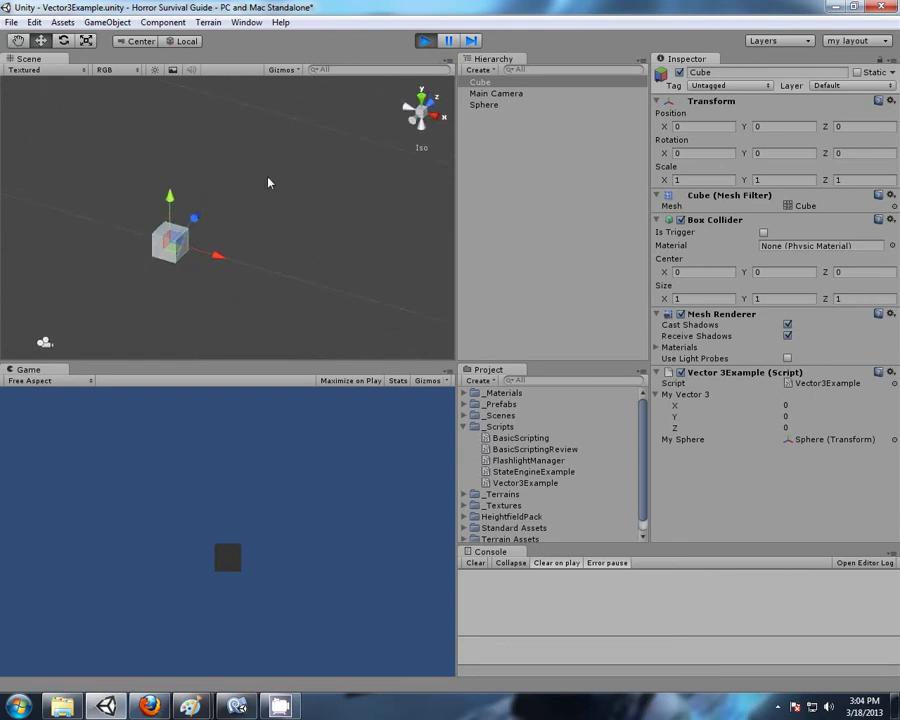
{"action": "middle_click_drag", "start_coordinate": [267, 181], "coordinate": [284, 218]}
{"action": "mouse_move", "coordinate": [288, 266]}
{"action": "left_mouse_down", "text": "alt"}
{"action": "mouse_move", "coordinate": [287, 219]}
{"action": "mouse_move", "coordinate": [295, 255]}
{"action": "left_mouse_up", "text": "alt"}
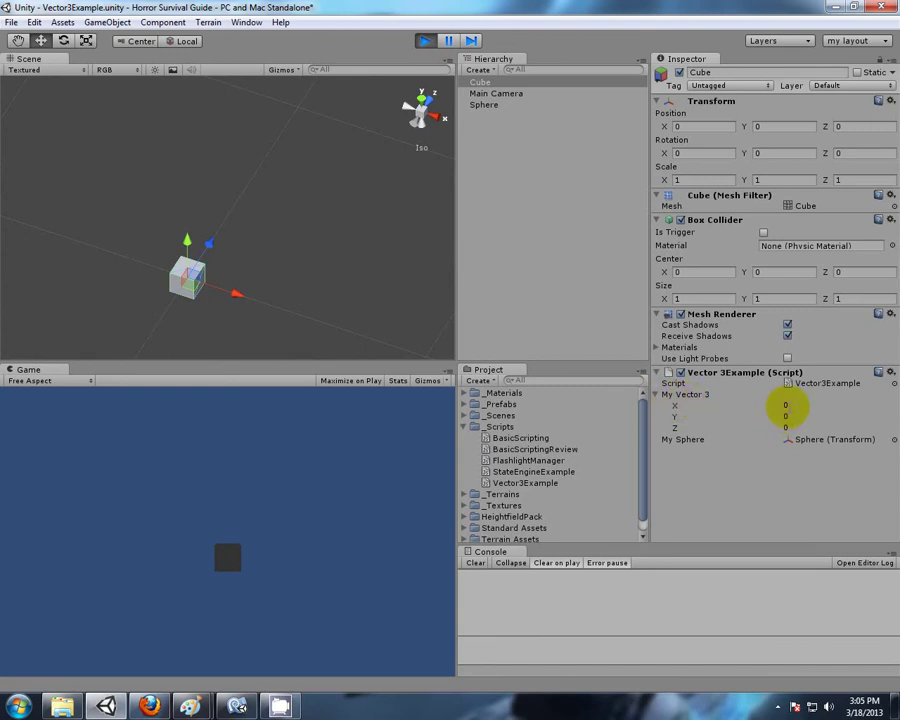
- Set My Vector 3 X and Z to 4, making it 4, 0, 4
{"action": "left_click", "coordinate": [783, 406]}
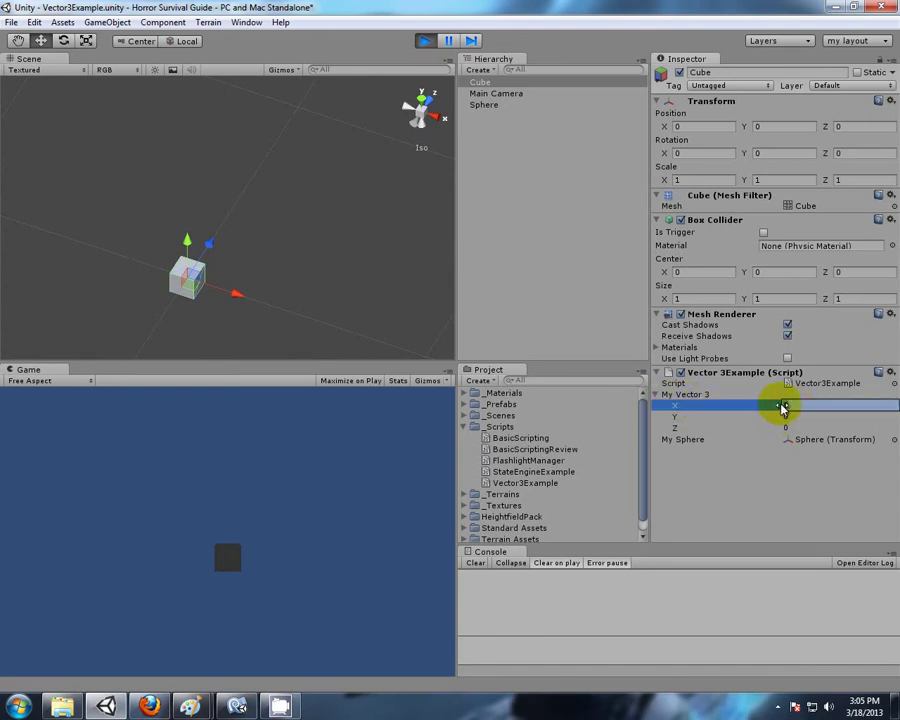
{"action": "type", "text": "4"}
{"action": "left_click", "coordinate": [785, 427]}
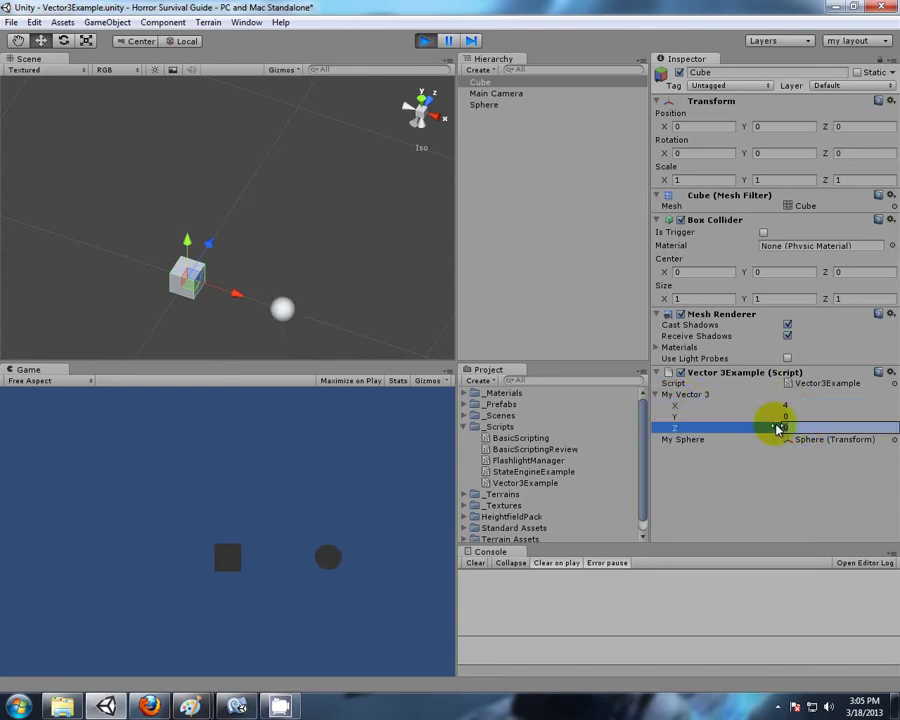
{"action": "type", "text": "4"}
{"action": "left_click_drag", "start_coordinate": [263, 276], "coordinate": [279, 327], "text": "alt"}
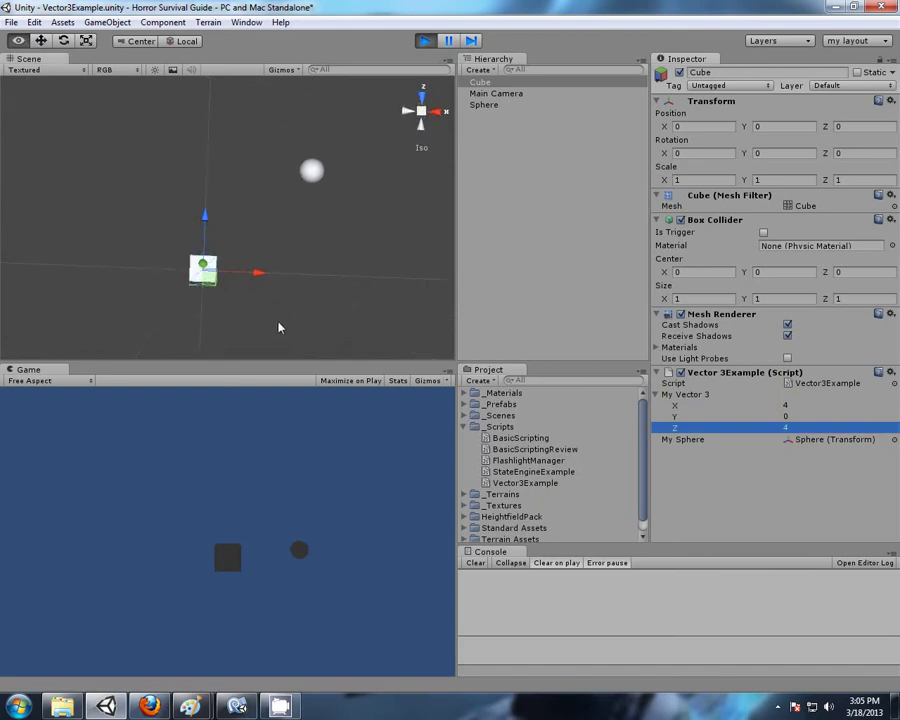
- Rotate the Cube around its vertical axis, then move it back near the origin
{"action": "left_click", "coordinate": [63, 41]}
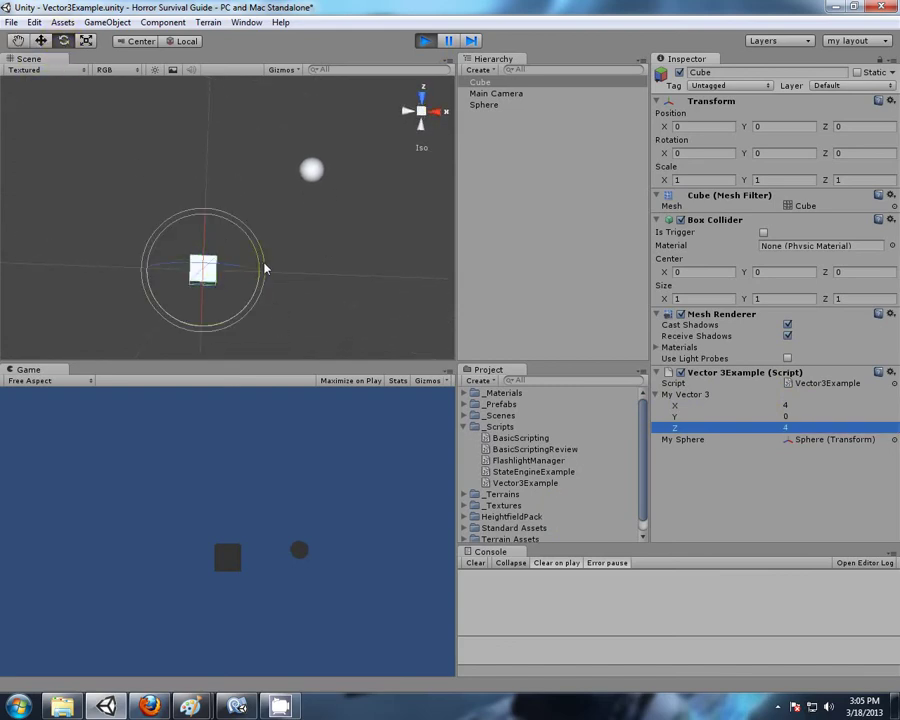
{"action": "left_click_drag", "start_coordinate": [265, 268], "coordinate": [256, 324]}
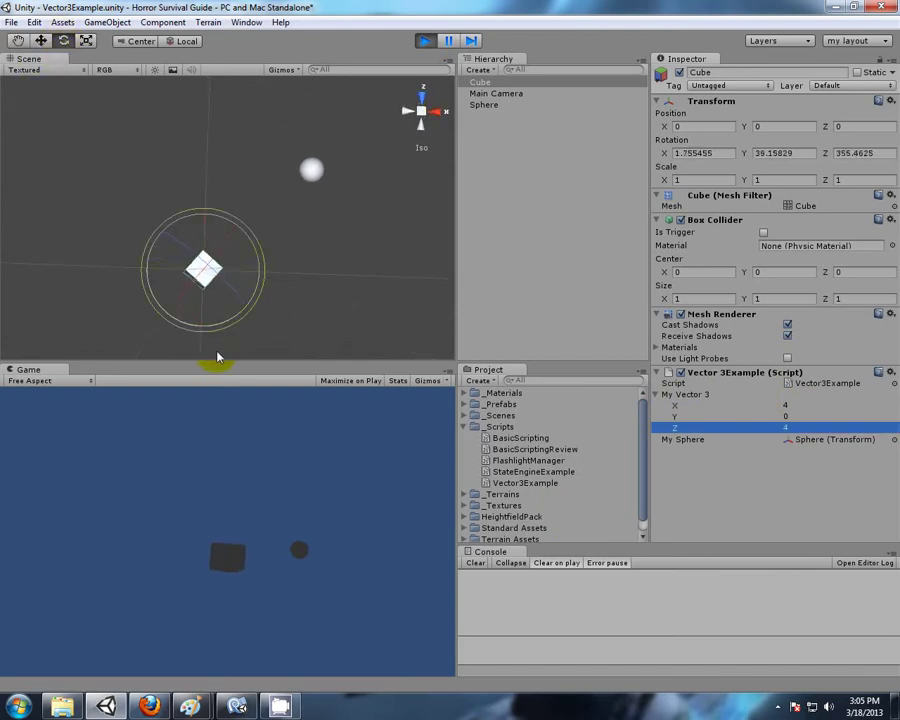
{"action": "left_click_drag", "start_coordinate": [247, 238], "coordinate": [153, 150], "text": "alt"}
{"action": "left_click", "coordinate": [41, 41]}
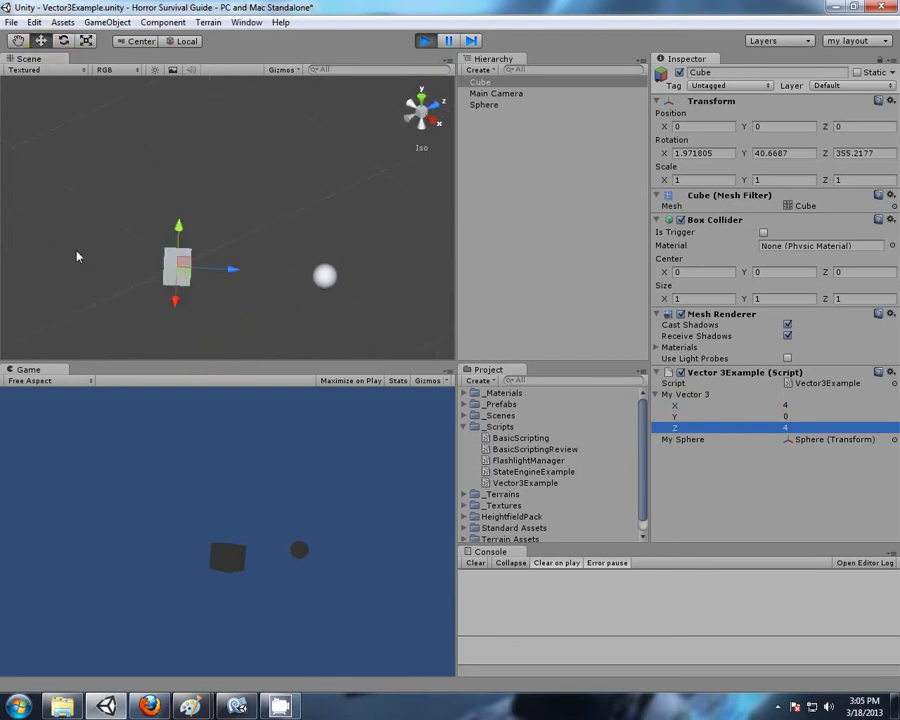
{"action": "left_click_drag", "start_coordinate": [77, 257], "coordinate": [285, 419], "text": "alt"}
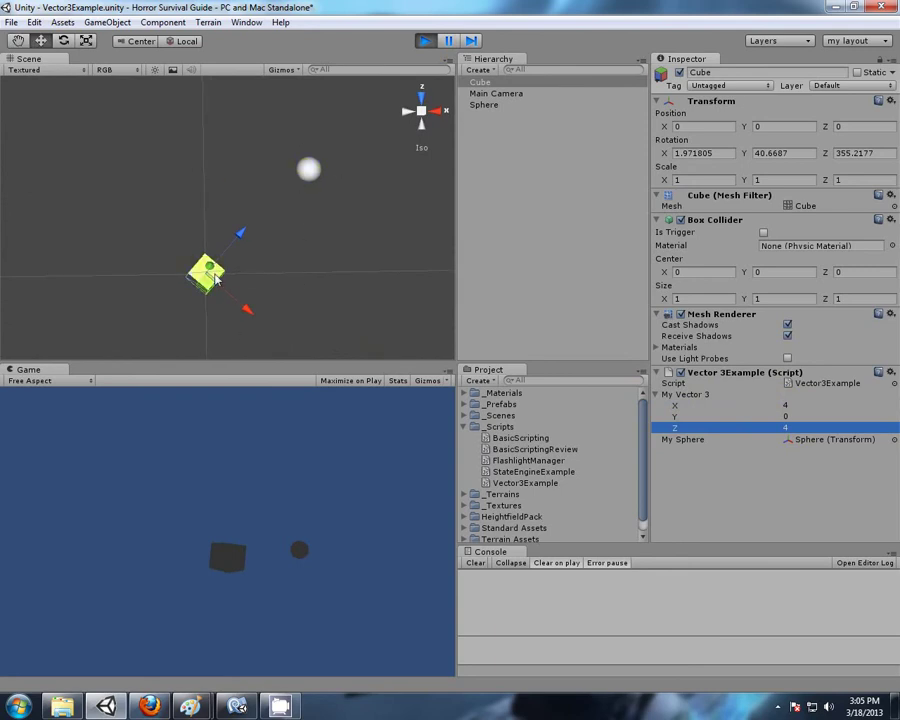
{"action": "mouse_move", "coordinate": [212, 289]}
{"action": "left_mouse_down"}
{"action": "mouse_move", "coordinate": [200, 297]}
{"action": "mouse_move", "coordinate": [220, 317]}
{"action": "mouse_move", "coordinate": [212, 283]}
{"action": "mouse_move", "coordinate": [212, 292]}
{"action": "left_mouse_up"}
- View the cube and sphere from above, then exit Play mode so values revert
{"action": "left_click_drag", "start_coordinate": [402, 297], "coordinate": [278, 153], "text": "alt"}
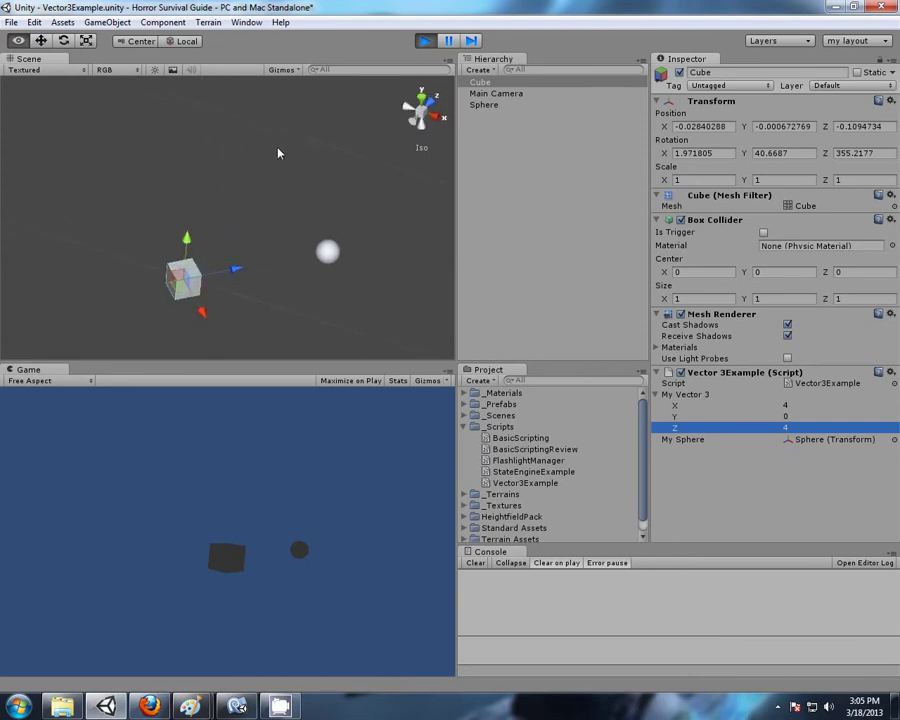
{"action": "middle_click_drag", "start_coordinate": [321, 339], "coordinate": [296, 268]}
{"action": "scroll", "coordinate": [250, 250], "scroll_direction": "up", "scroll_amount": 3}
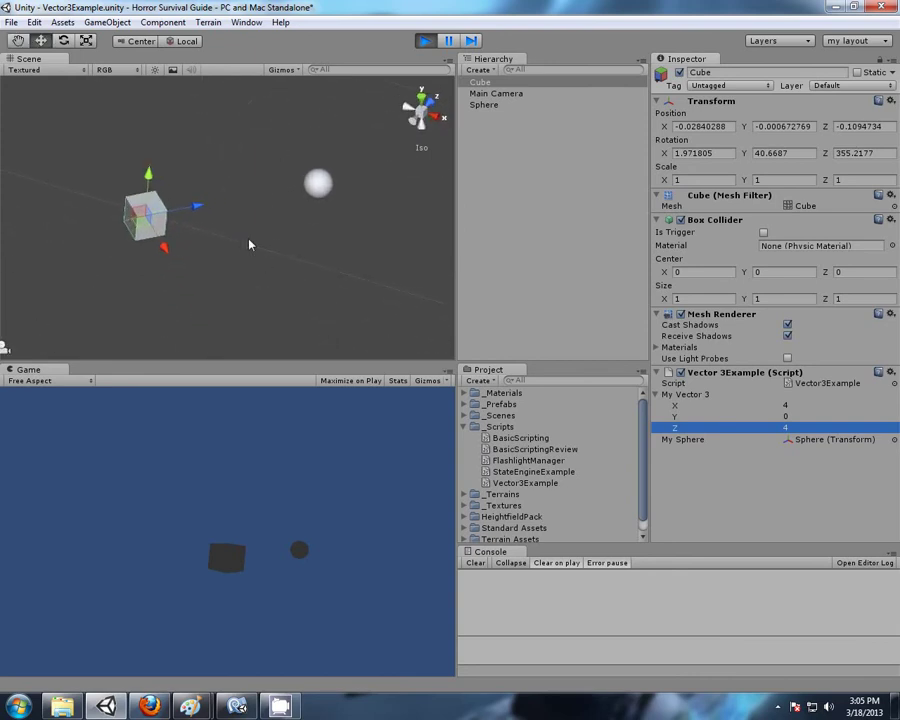
{"action": "middle_click_drag", "start_coordinate": [245, 215], "coordinate": [311, 317]}
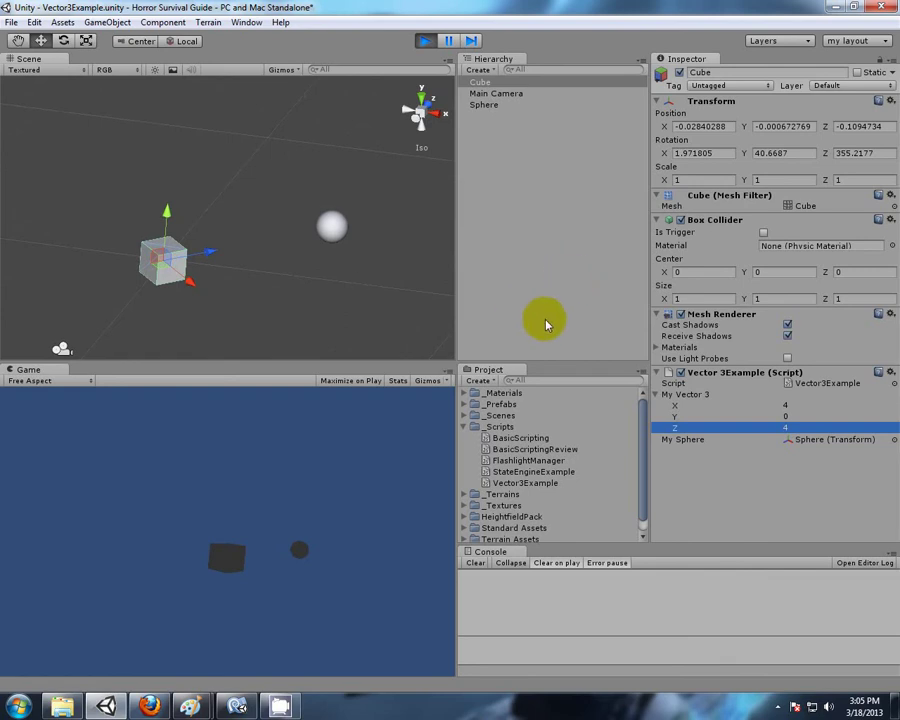
{"action": "left_click_drag", "start_coordinate": [248, 141], "coordinate": [150, 260], "text": "alt"}
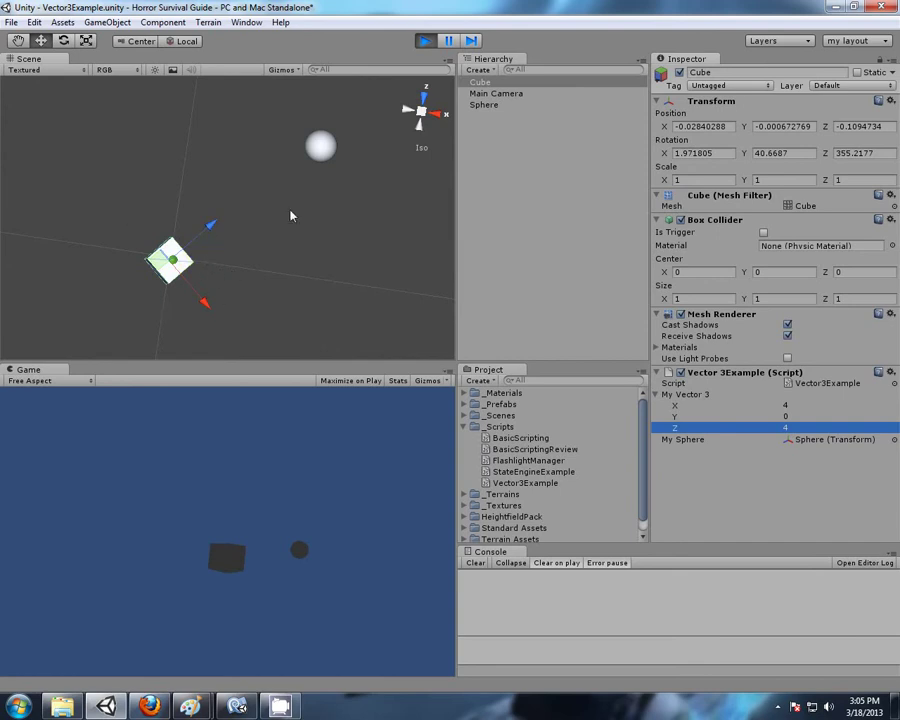
{"action": "left_click", "coordinate": [426, 41]}
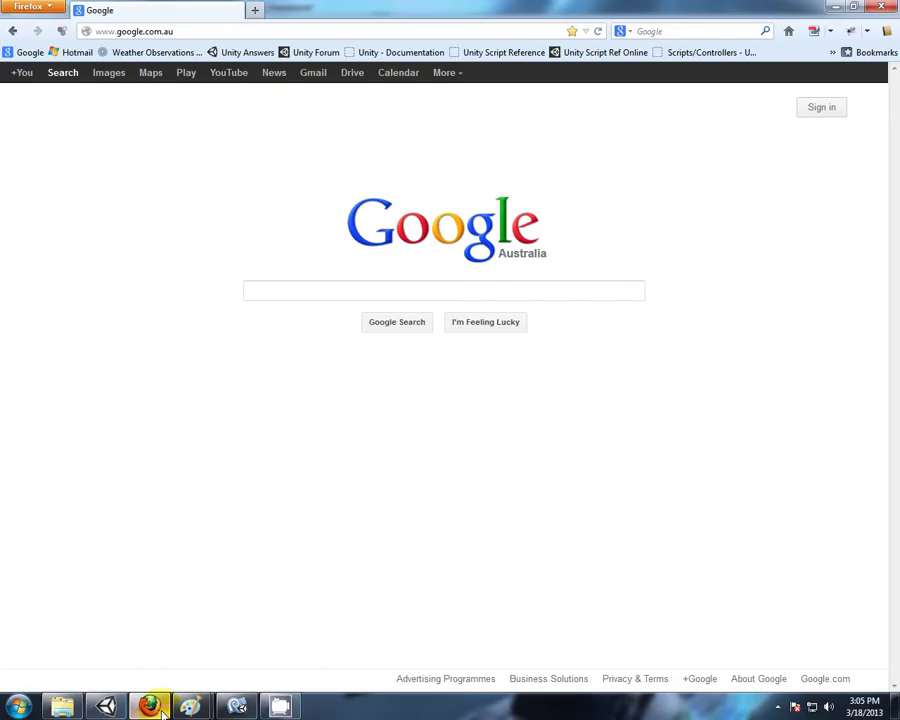
- In Firefox, search the Unity scripting reference for 'transform' and open the Transform page
{"action": "left_click", "coordinate": [149, 706]}
{"action": "left_click", "coordinate": [401, 52]}
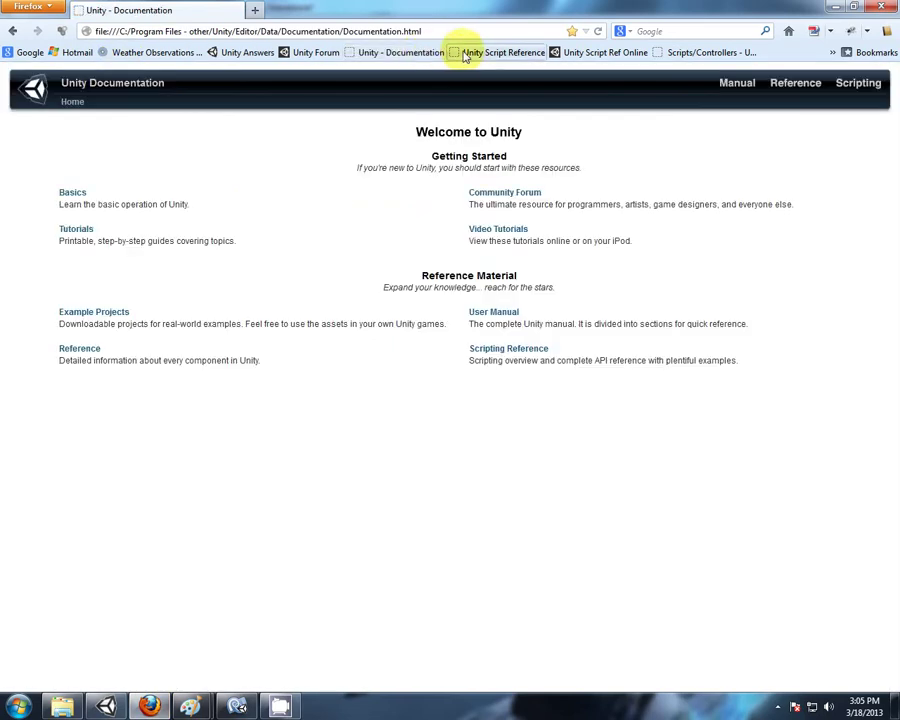
{"action": "left_click", "coordinate": [466, 53]}
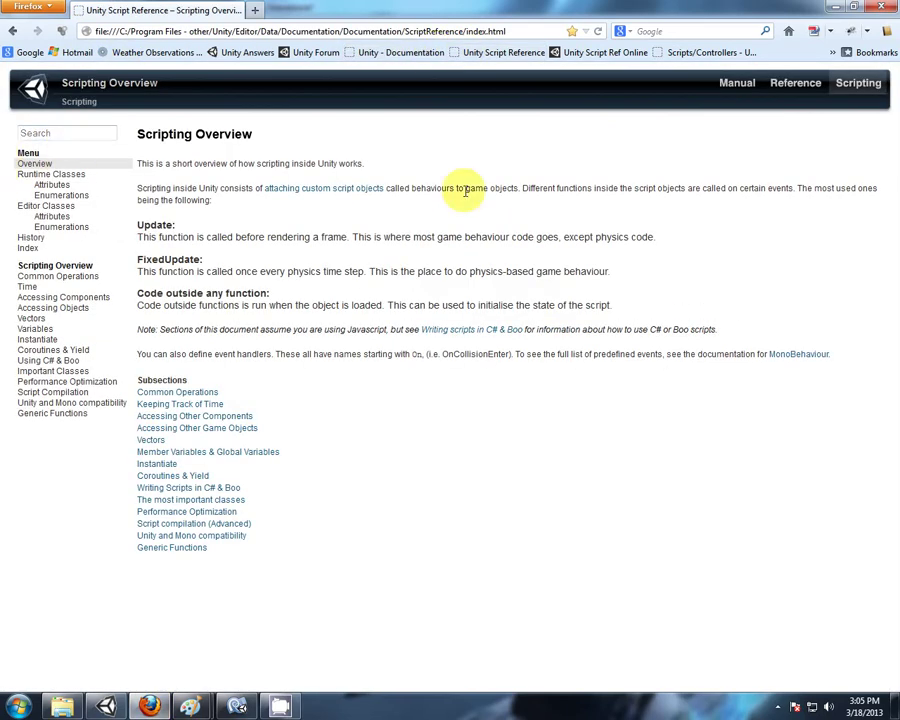
{"action": "type", "text": "transform"}
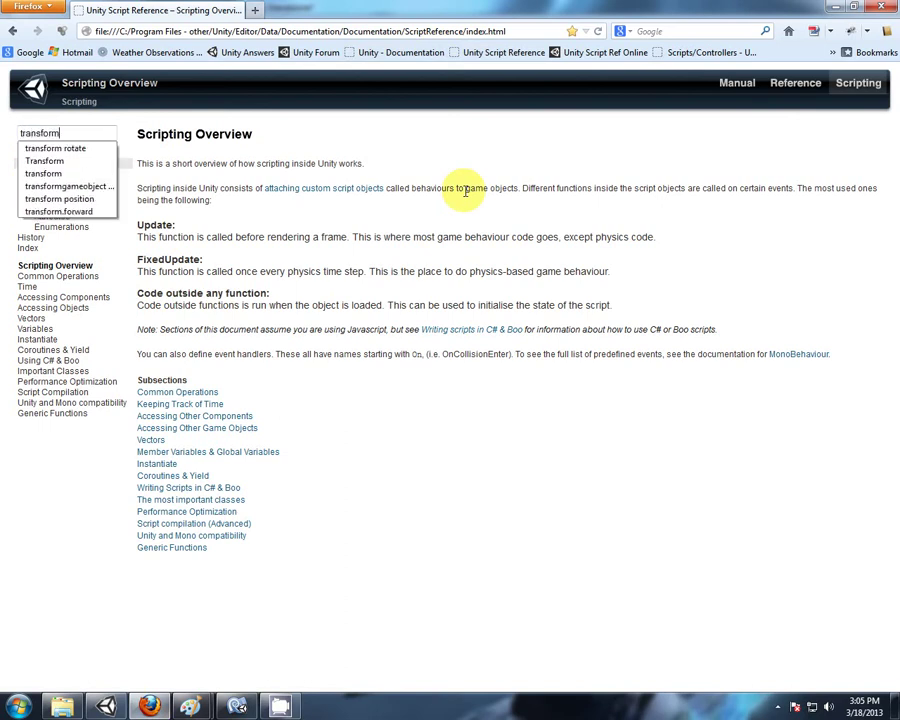
{"action": "key", "text": "Return"}
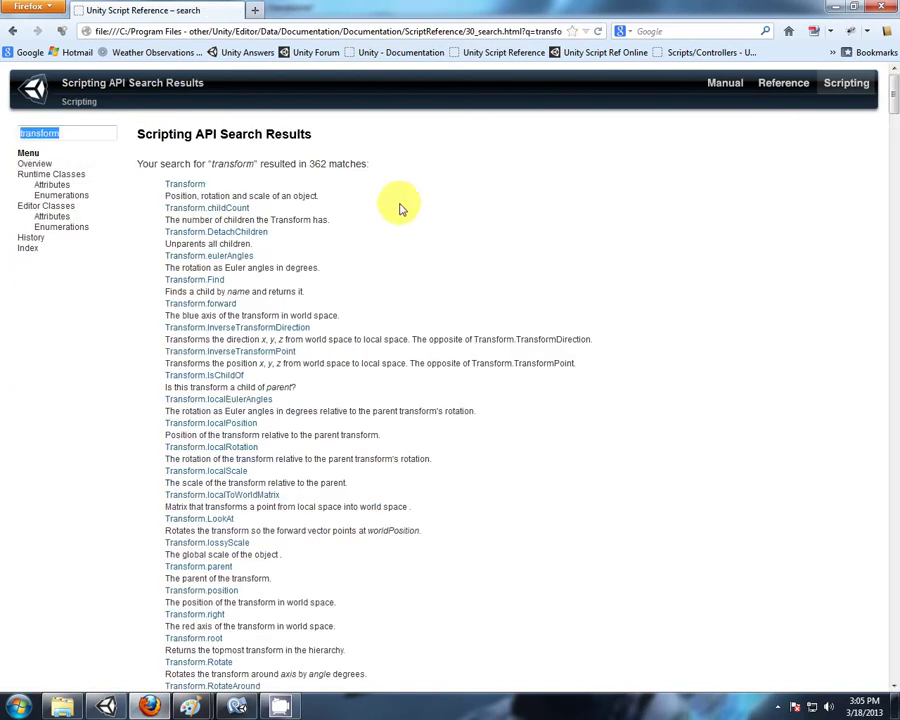
{"action": "left_click", "coordinate": [185, 186]}
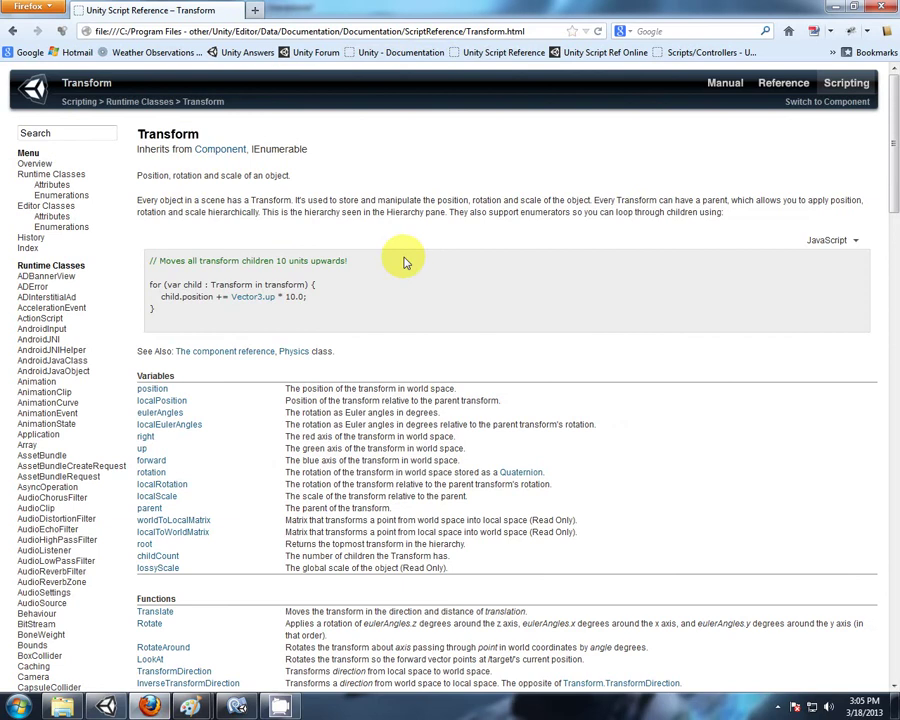
- Read the Transform.right page in a new tab, close it, and return to Unity
{"action": "scroll", "coordinate": [410, 258], "scroll_direction": "down", "scroll_amount": 3}
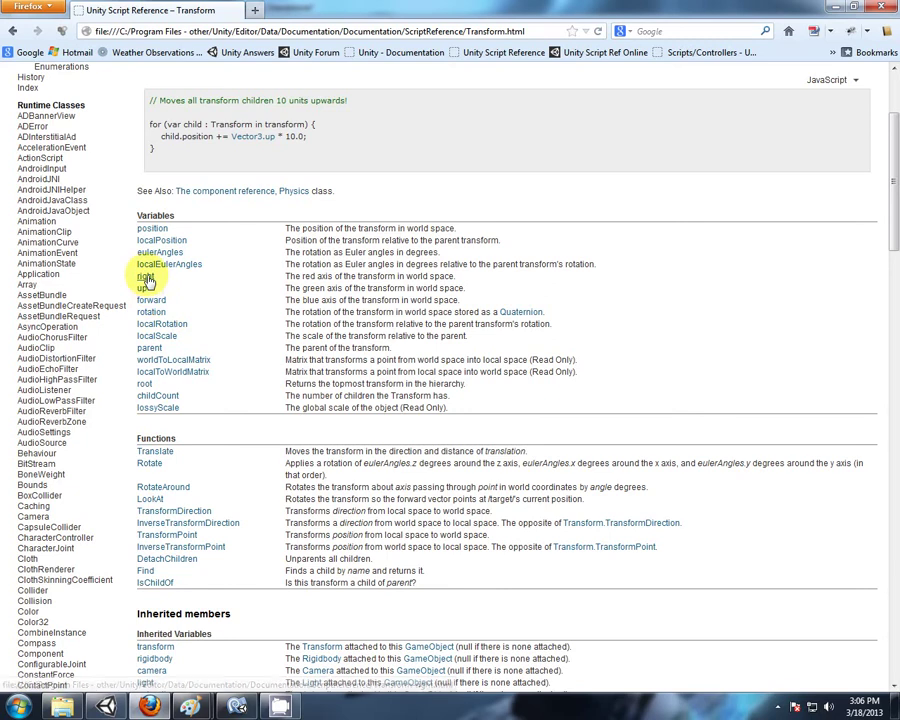
{"action": "right_click", "coordinate": [146, 280]}
{"action": "left_click", "coordinate": [185, 288]}
{"action": "left_click", "coordinate": [285, 10]}
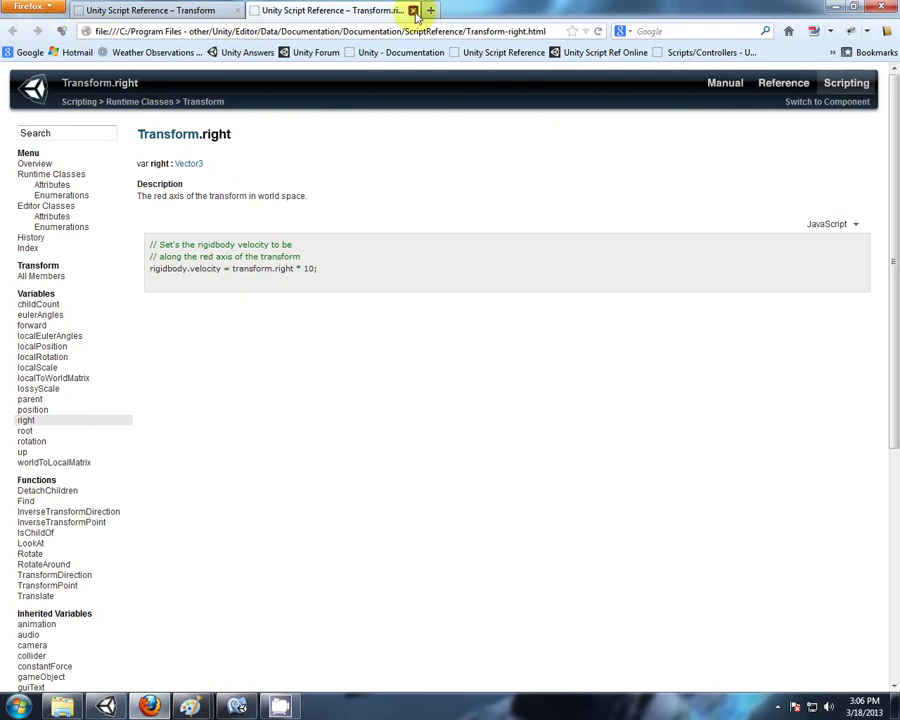
{"action": "left_click", "coordinate": [413, 12]}
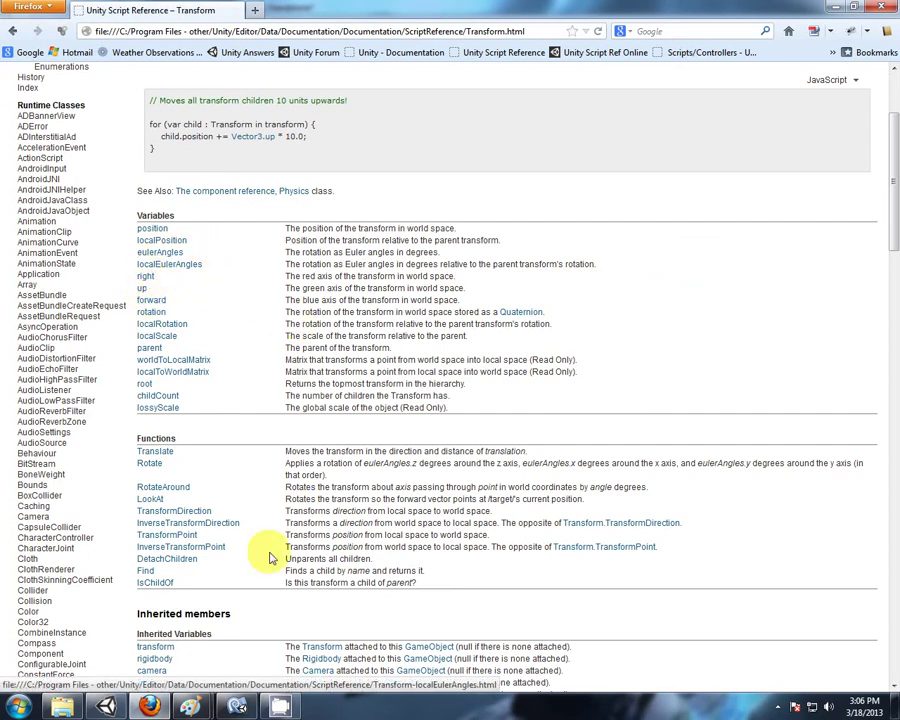
{"action": "left_click", "coordinate": [104, 708]}
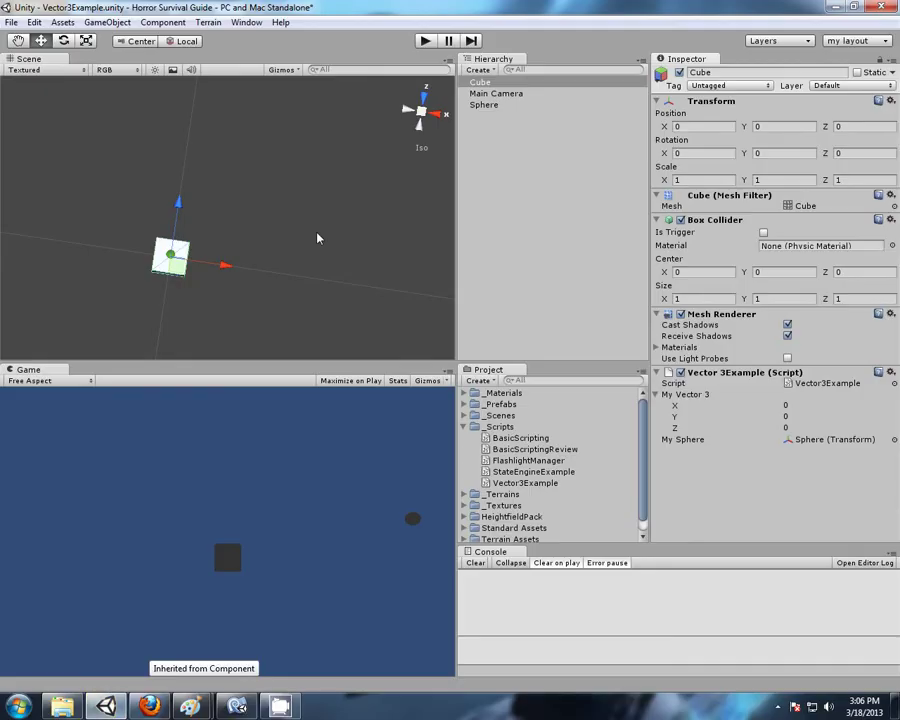
- Replace myVector3 on line 19 with Vector3.forward, then go back to Unity
{"action": "left_click", "coordinate": [237, 705]}
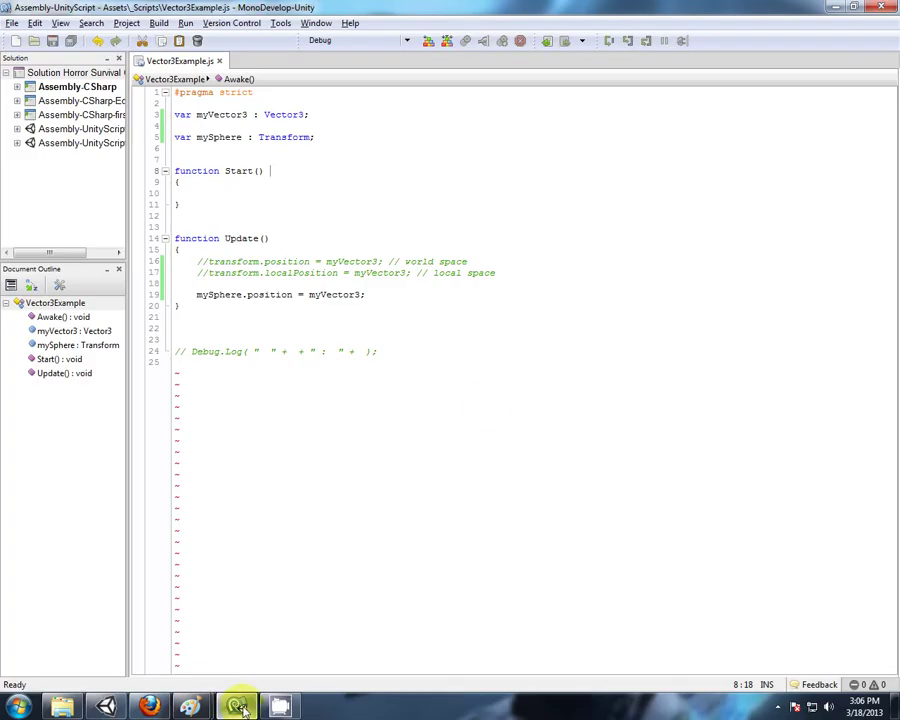
{"action": "double_click", "coordinate": [326, 294]}
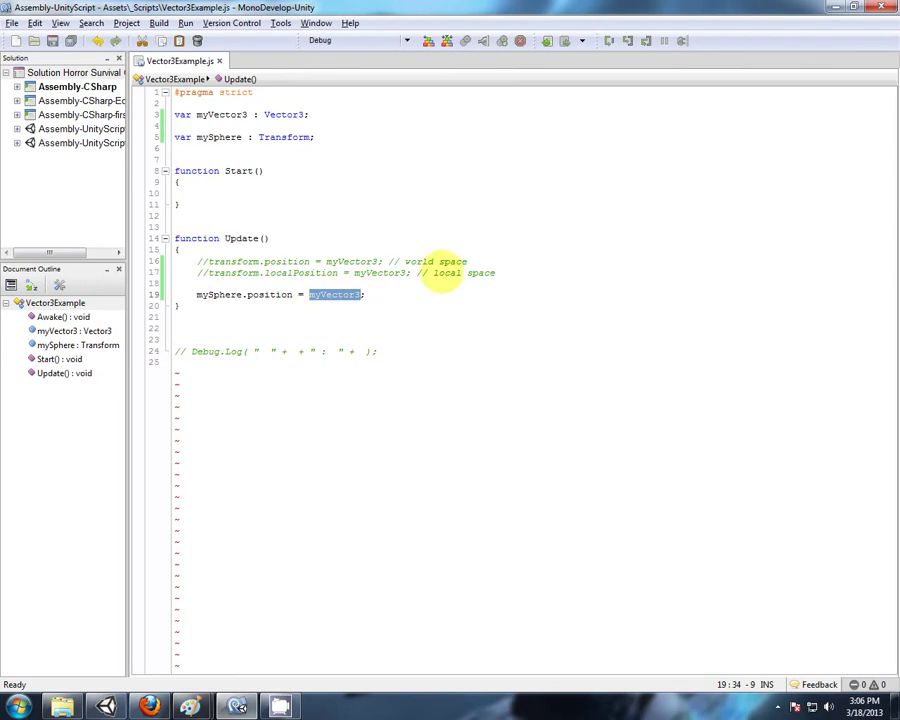
{"action": "type", "text": "vecto"}
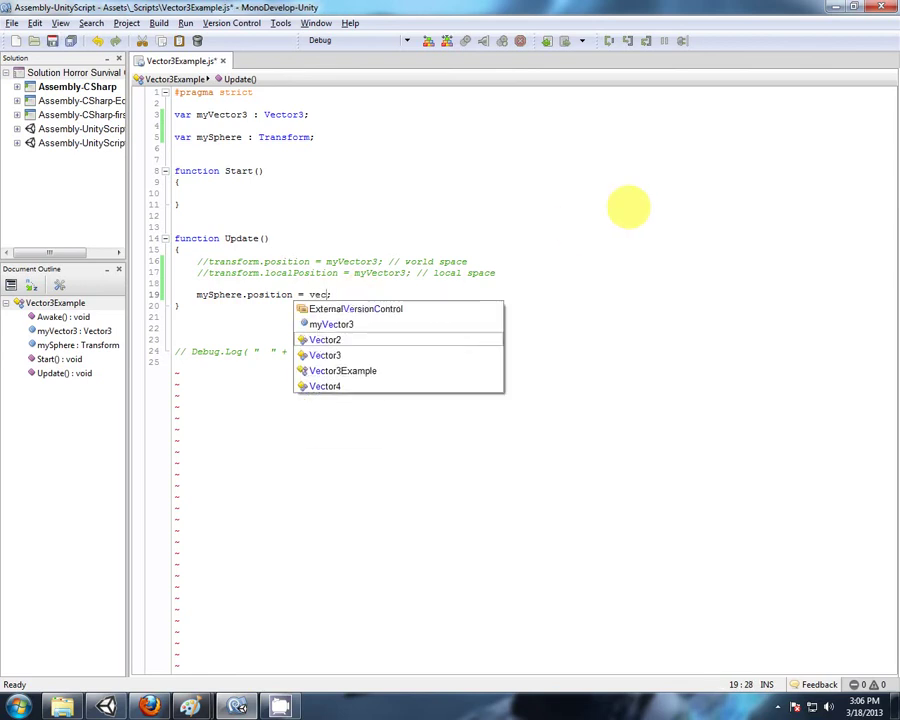
{"action": "type", "text": "r.f"}
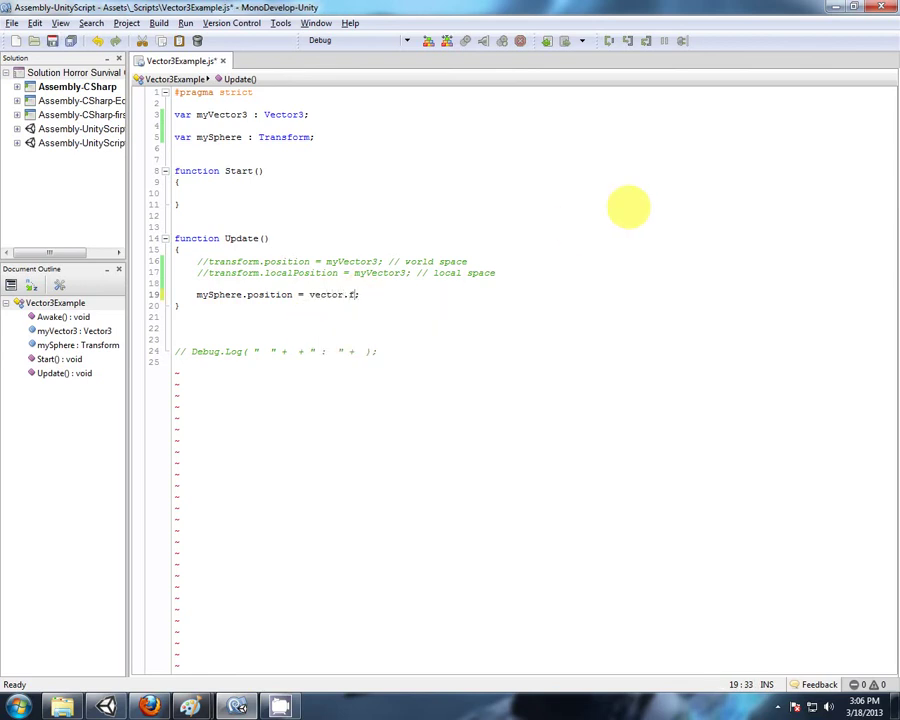
{"action": "type", "text": "orwa"}
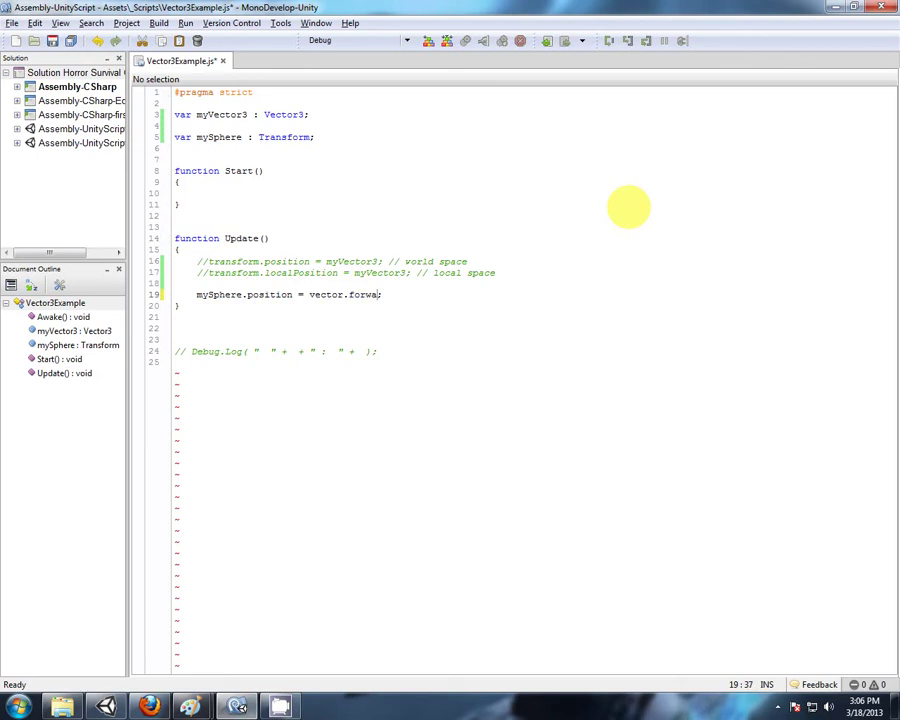
{"action": "type", "text": "rd"}
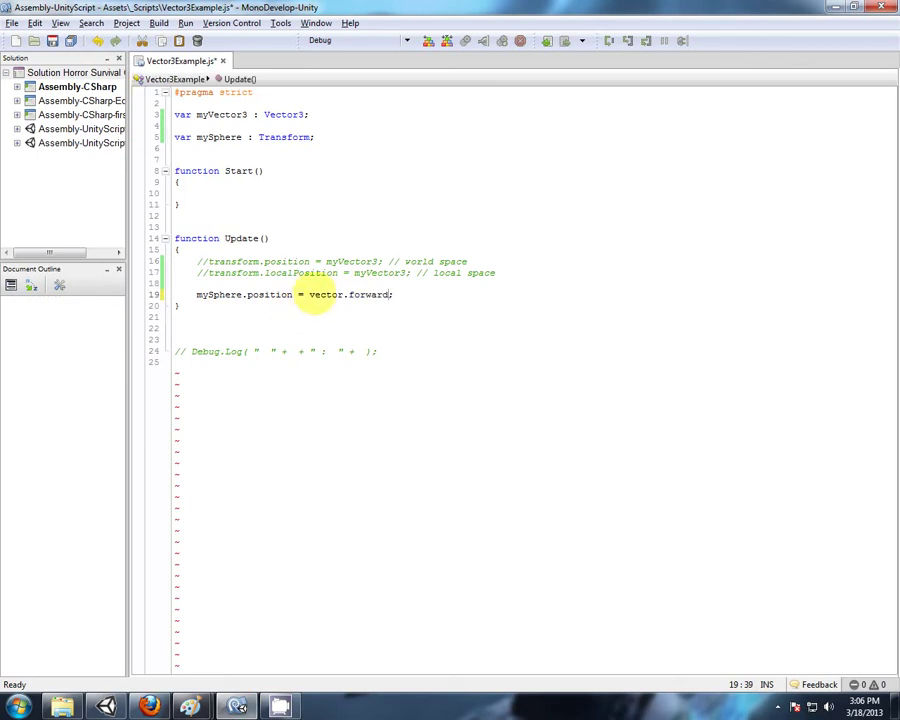
{"action": "type", "text": "V"}
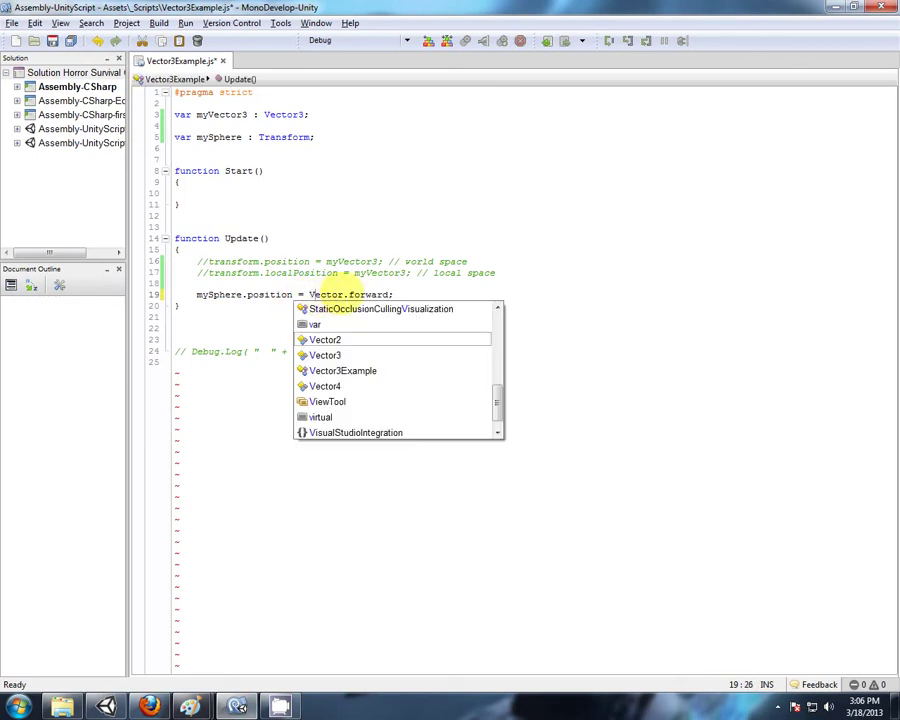
{"action": "key", "text": "Down"}
{"action": "key", "text": "Return"}
{"action": "left_click", "coordinate": [422, 297]}
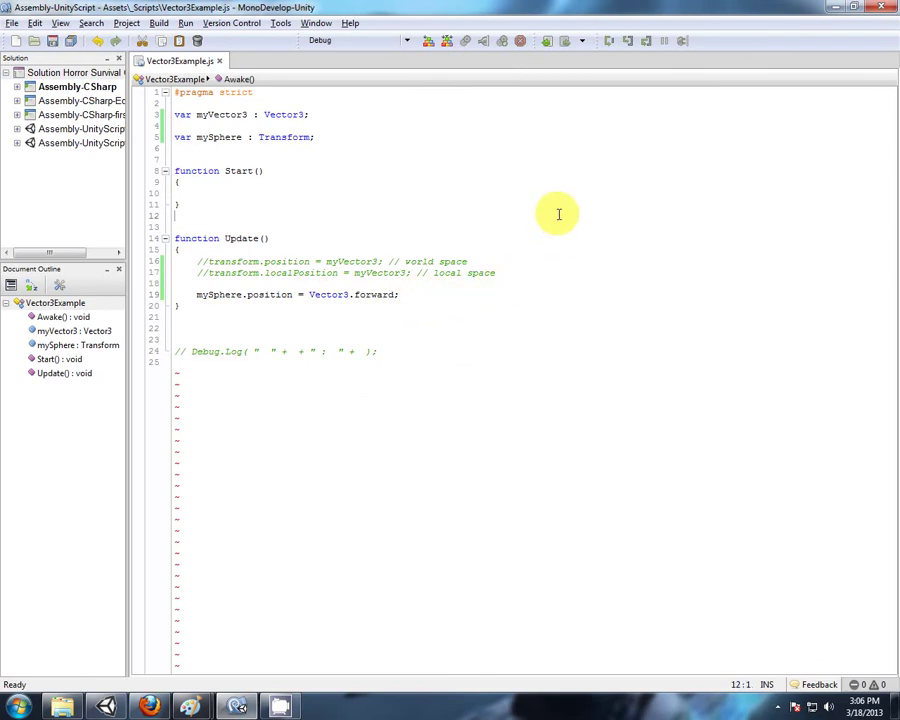
{"action": "mouse_move", "coordinate": [108, 706]}
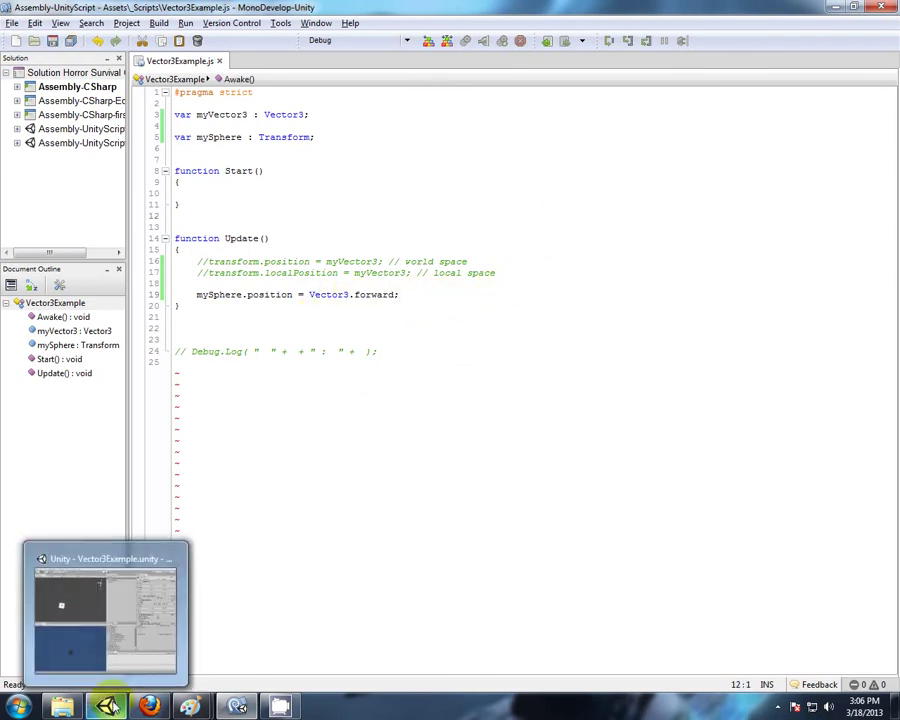
{"action": "left_click", "coordinate": [108, 706]}
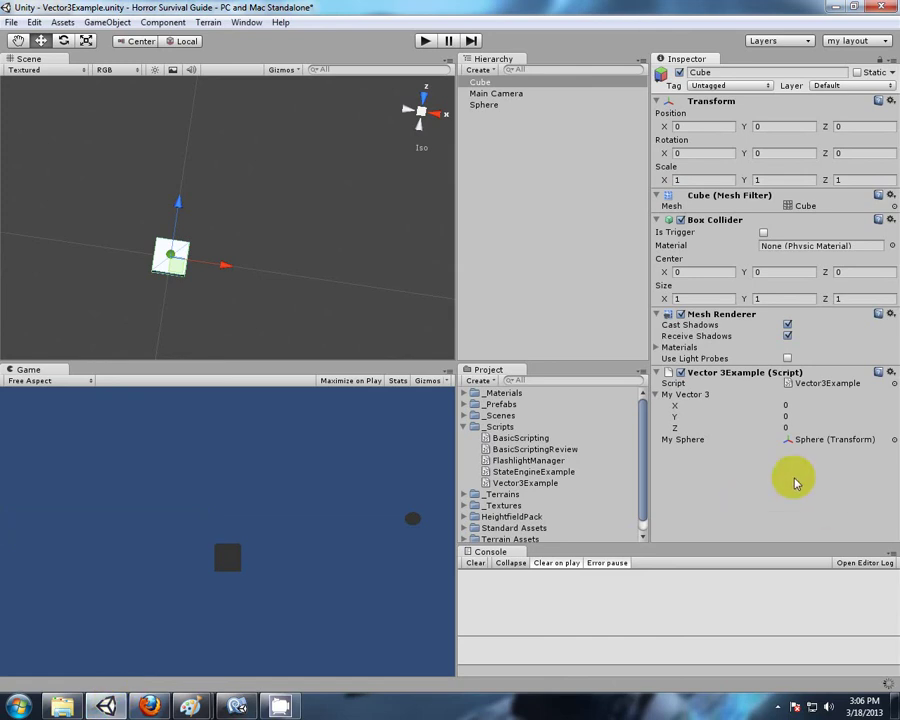
- Play the scene and confirm the Sphere's Position is 0, 0, 1 beside the cube
{"action": "left_click", "coordinate": [427, 42]}
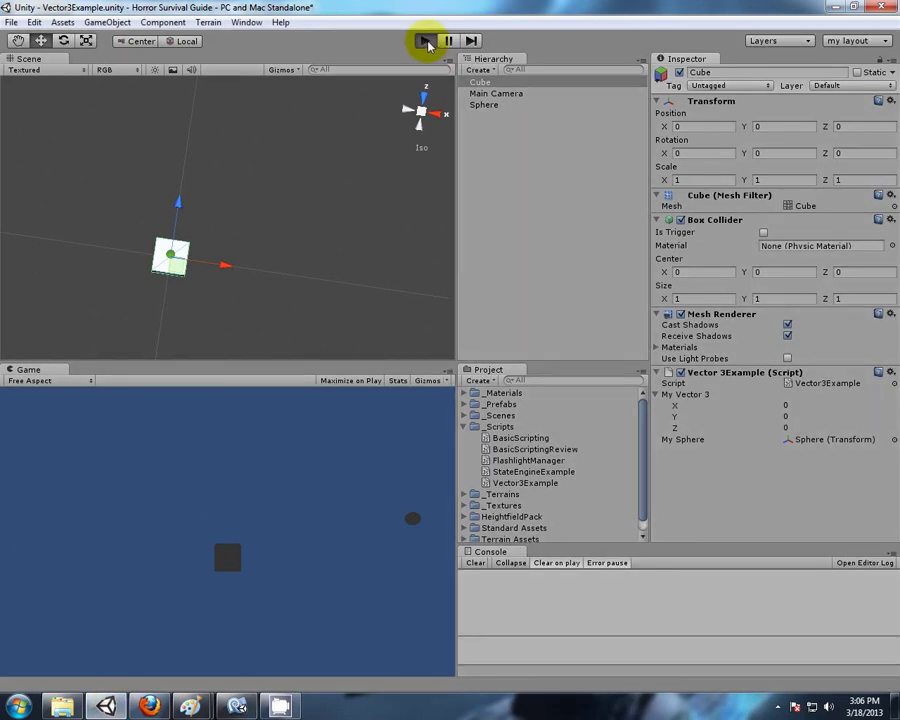
{"action": "left_click_drag", "start_coordinate": [389, 312], "coordinate": [311, 302], "text": "alt"}
{"action": "scroll", "coordinate": [311, 302], "scroll_direction": "up", "scroll_amount": 5}
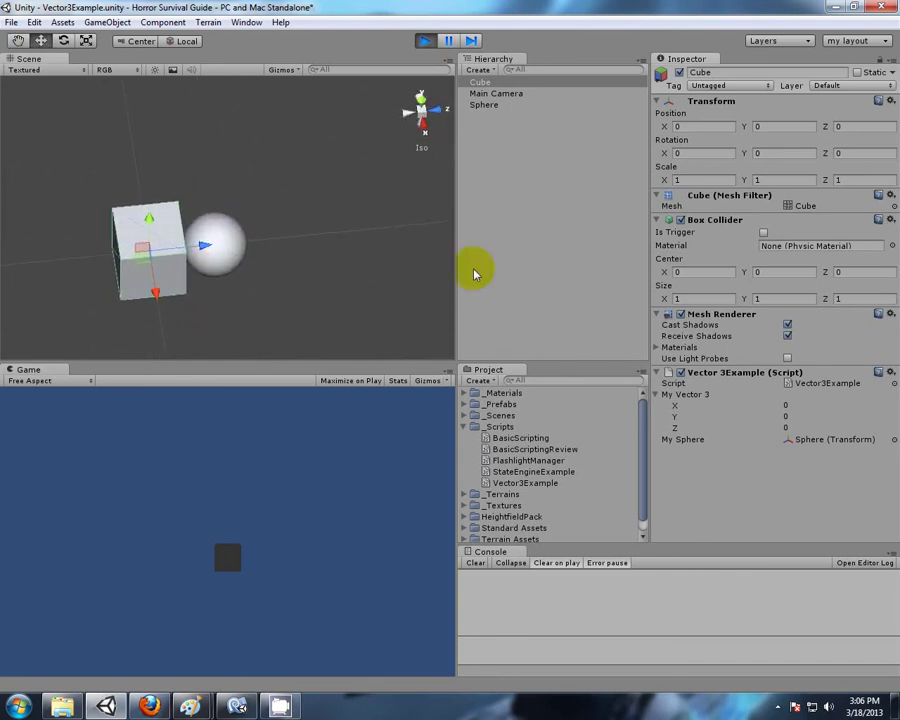
{"action": "left_click", "coordinate": [486, 106]}
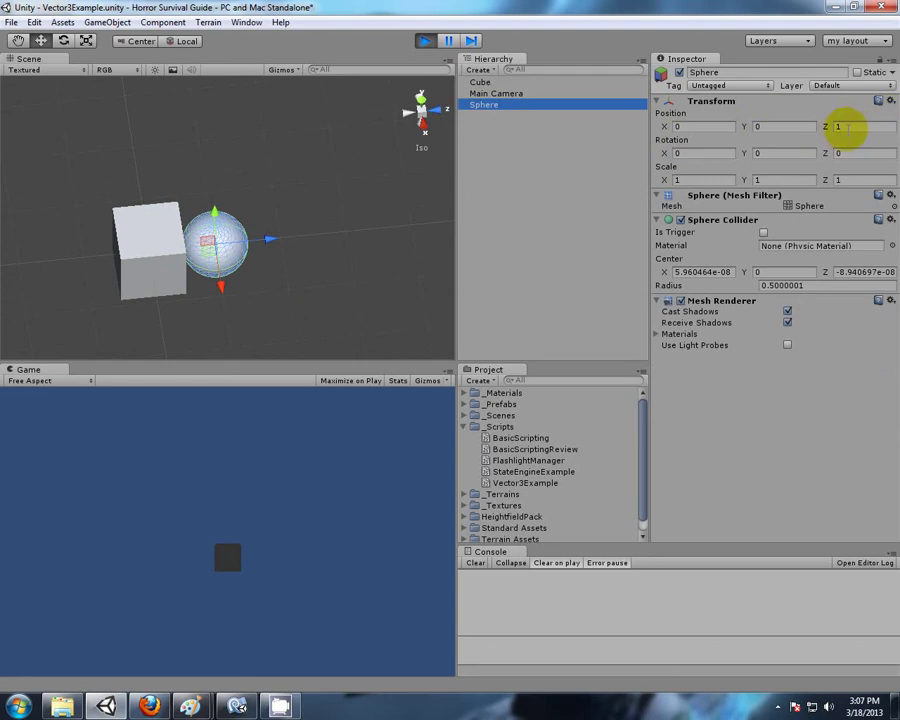
{"action": "left_click_drag", "start_coordinate": [44, 218], "coordinate": [307, 321], "text": "alt"}
{"action": "left_click_drag", "start_coordinate": [237, 325], "coordinate": [160, 295], "text": "alt"}
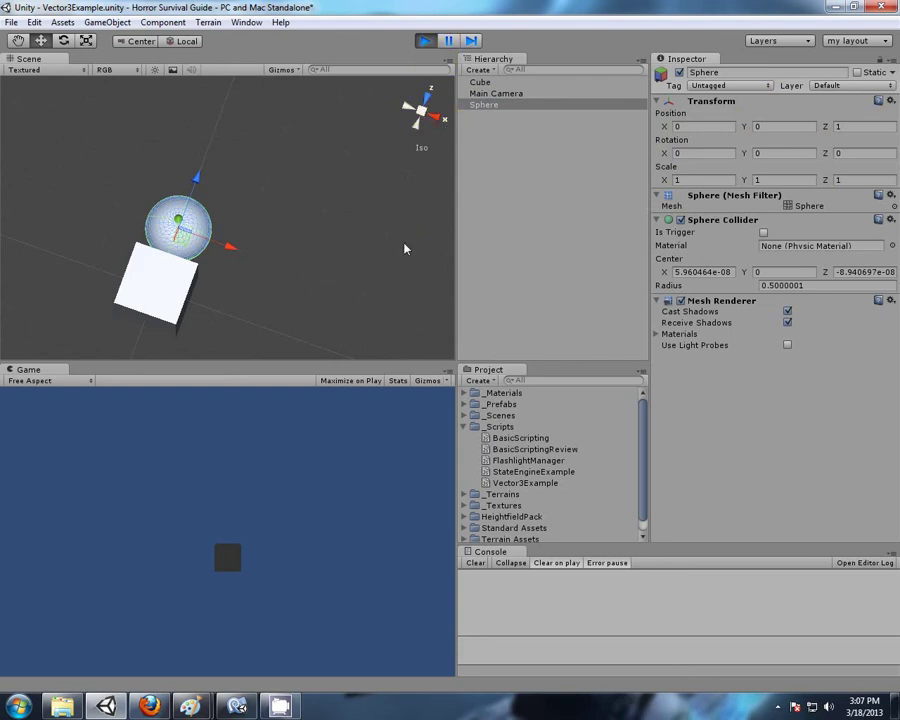
{"action": "left_click_drag", "start_coordinate": [406, 247], "coordinate": [265, 160], "text": "alt"}
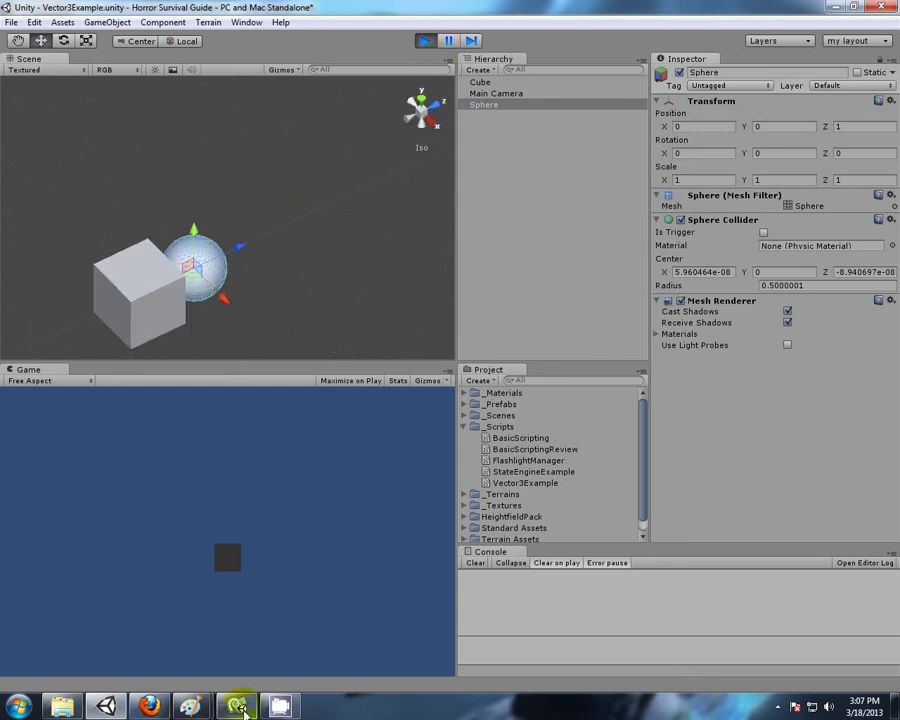
{"action": "left_click", "coordinate": [235, 615]}
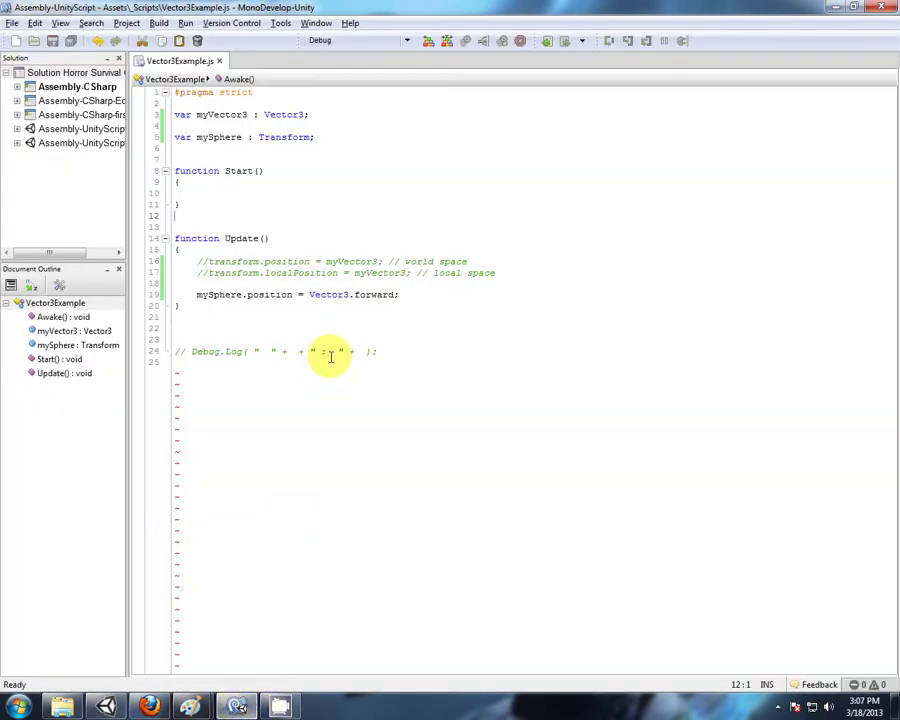
- Append ' * 5.0' to Vector3.forward on line 19 and save the script
{"action": "left_click", "coordinate": [330, 138]}
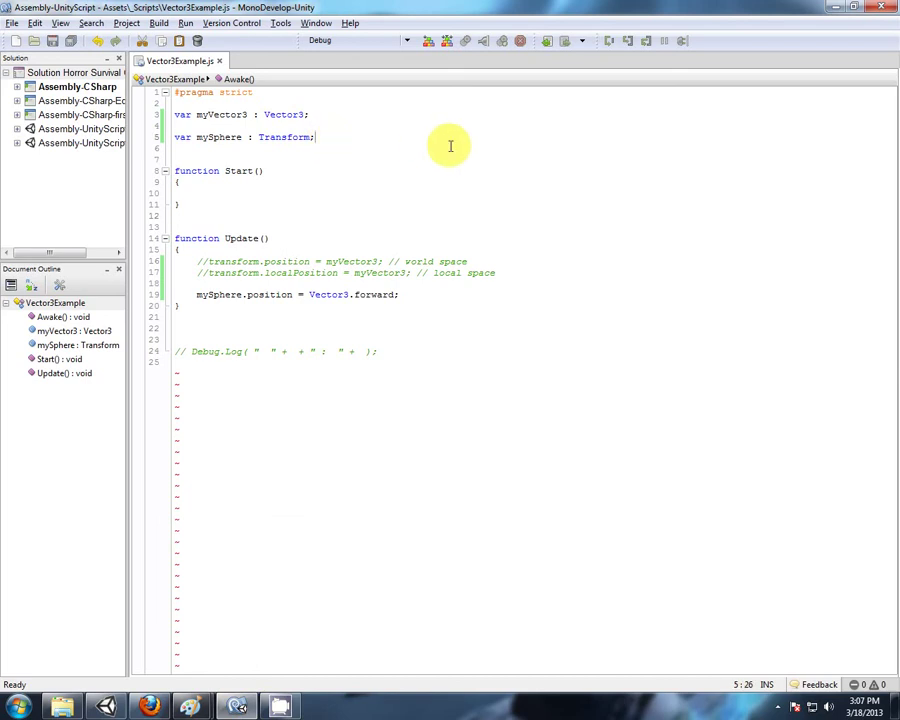
{"action": "left_click", "coordinate": [394, 295]}
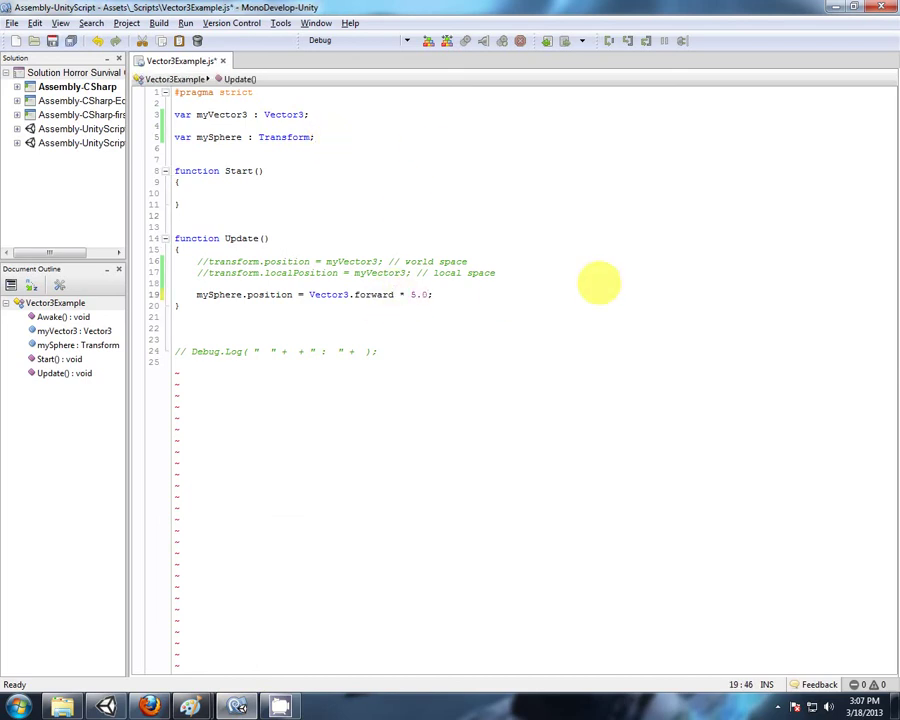
{"action": "left_click", "coordinate": [655, 261]}
{"action": "key", "text": "ctrl+s"}
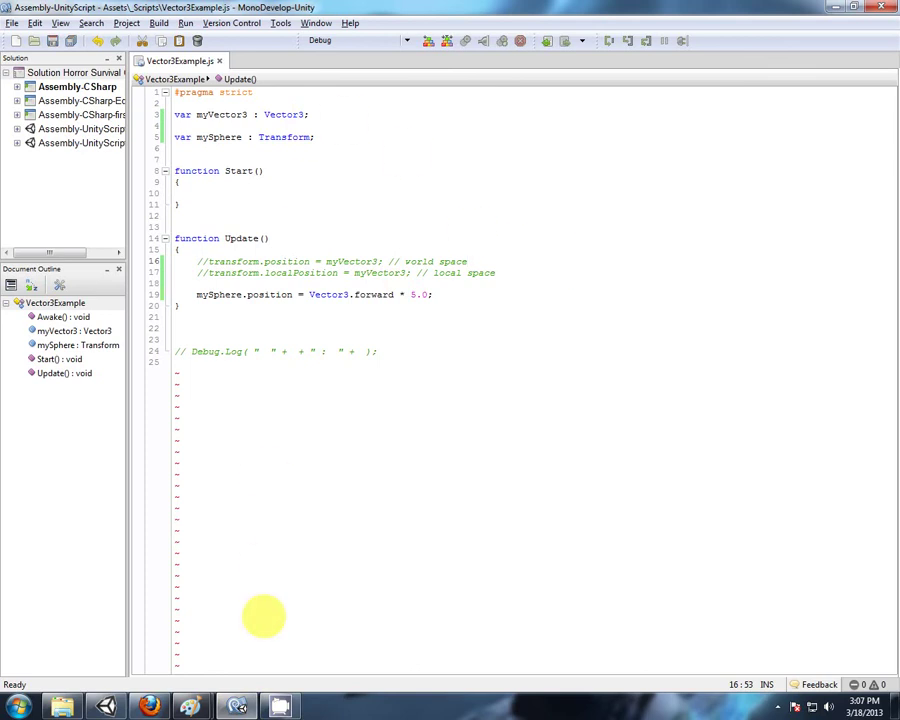
{"action": "left_click", "coordinate": [107, 706]}
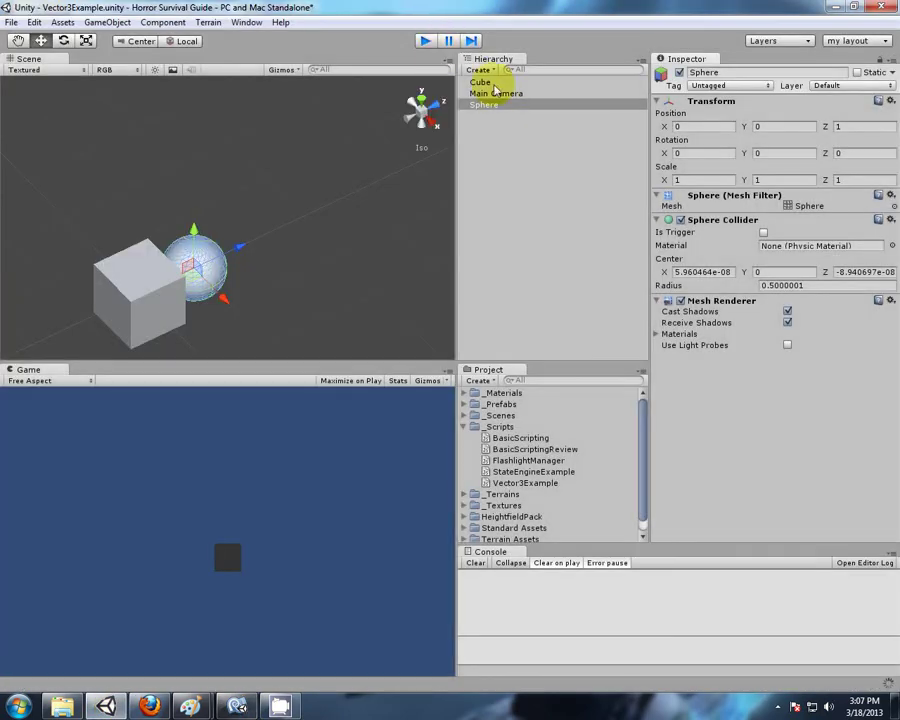
- Restart Play mode and check the Sphere's Position now reads 0, 0, 5
{"action": "key", "text": "ctrl+p"}
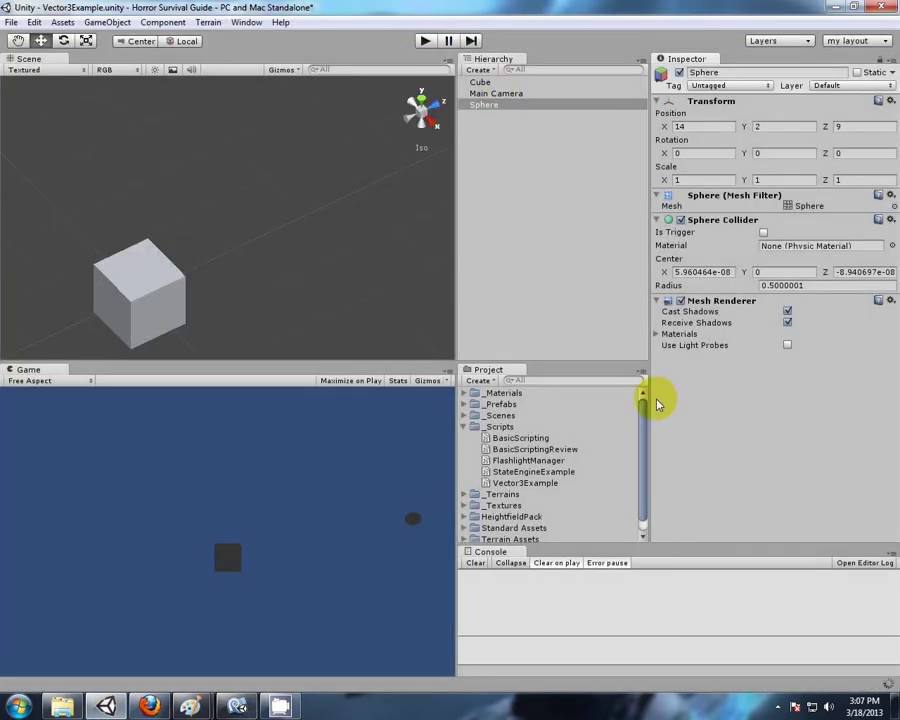
{"action": "left_click", "coordinate": [425, 41]}
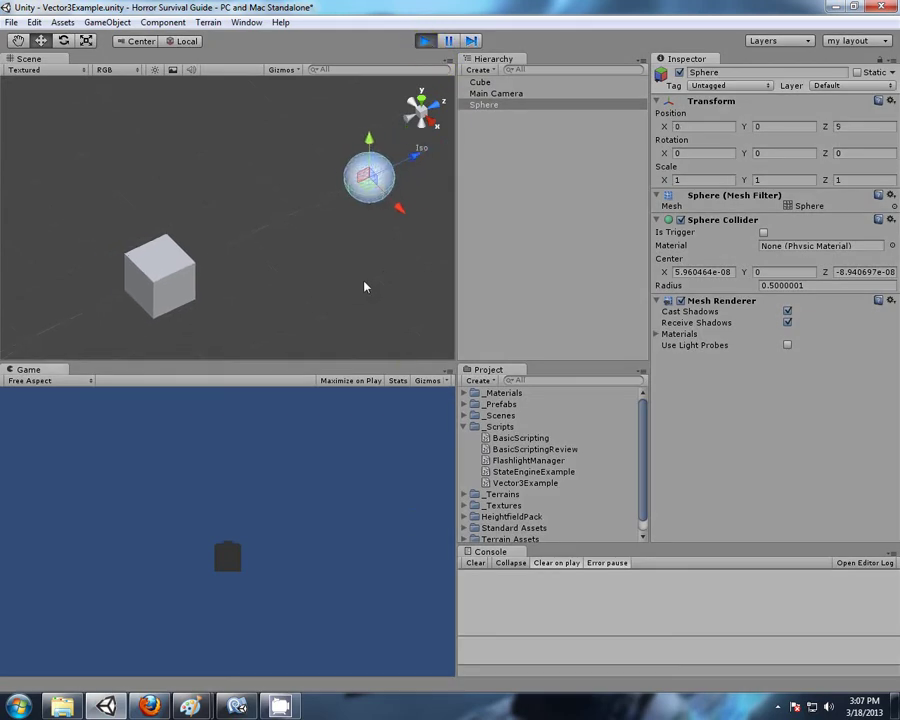
{"action": "key", "text": "w"}
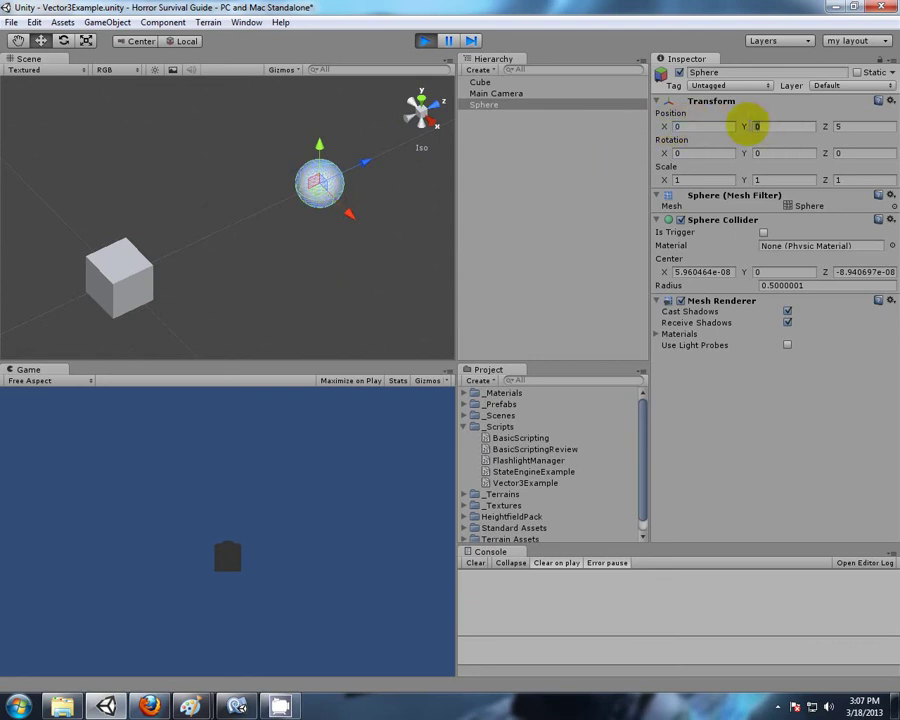
{"action": "left_click", "coordinate": [770, 126]}
{"action": "key", "text": "Return"}
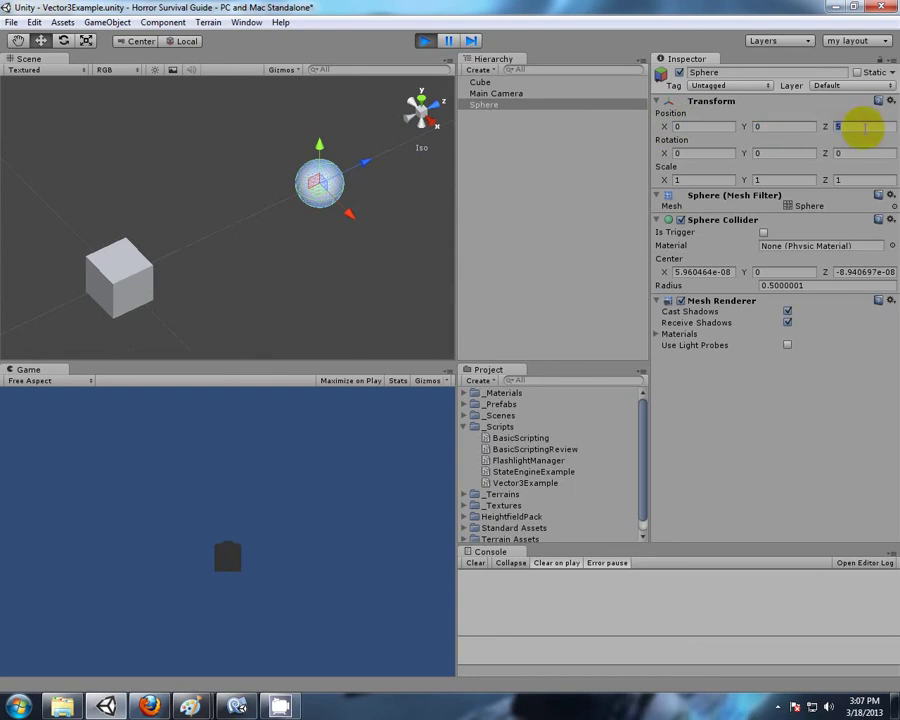
- Orbit around the cube and sphere, then stop Play mode
{"action": "left_click_drag", "start_coordinate": [376, 207], "coordinate": [323, 307], "text": "alt"}
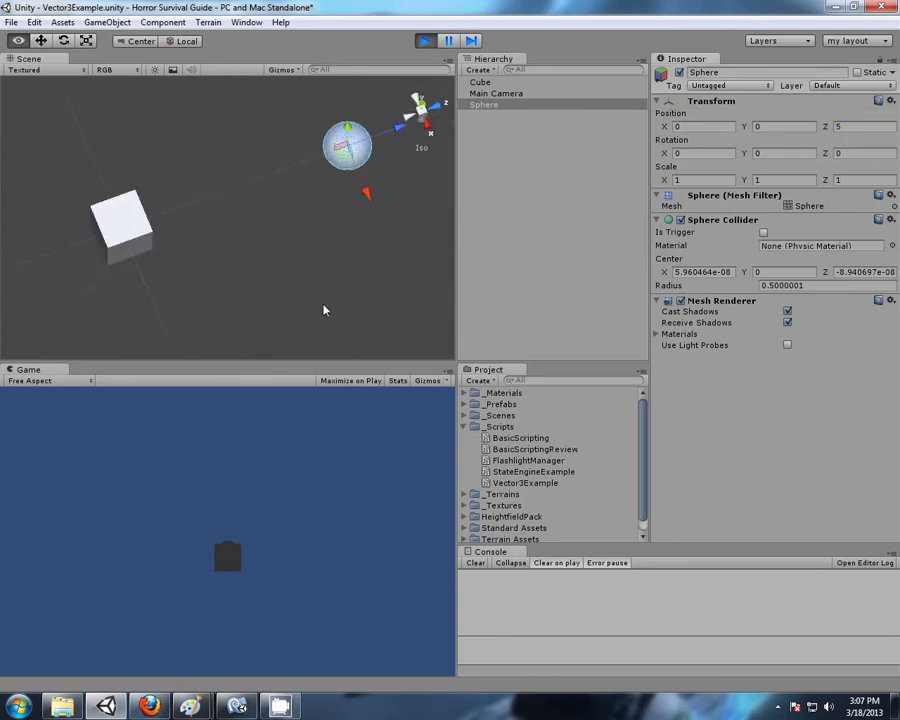
{"action": "left_click_drag", "start_coordinate": [358, 251], "coordinate": [321, 243], "text": "alt"}
{"action": "left_click", "coordinate": [499, 114]}
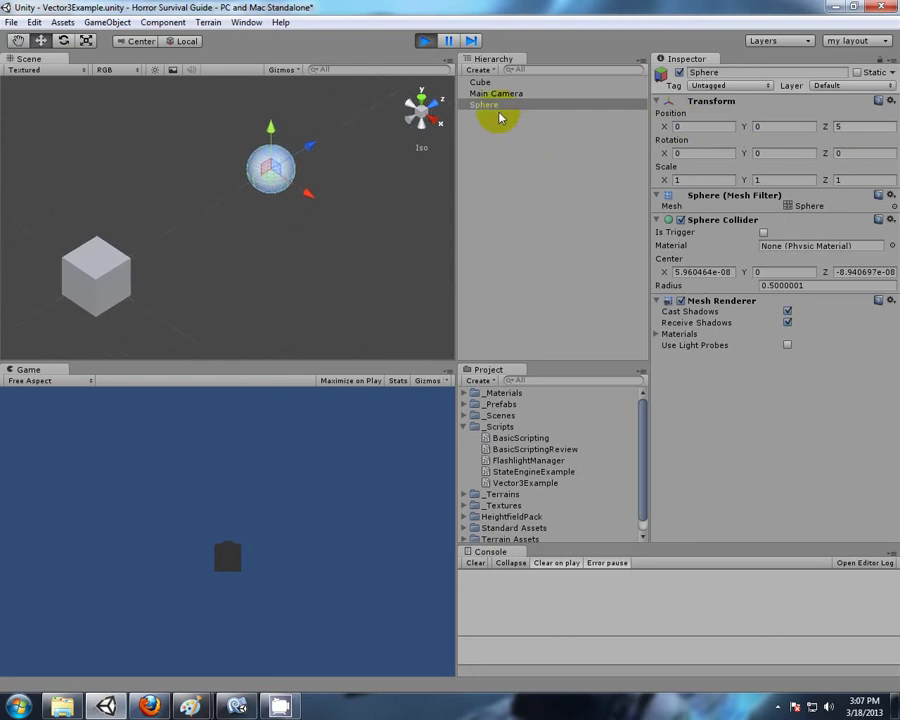
{"action": "left_click", "coordinate": [267, 174]}
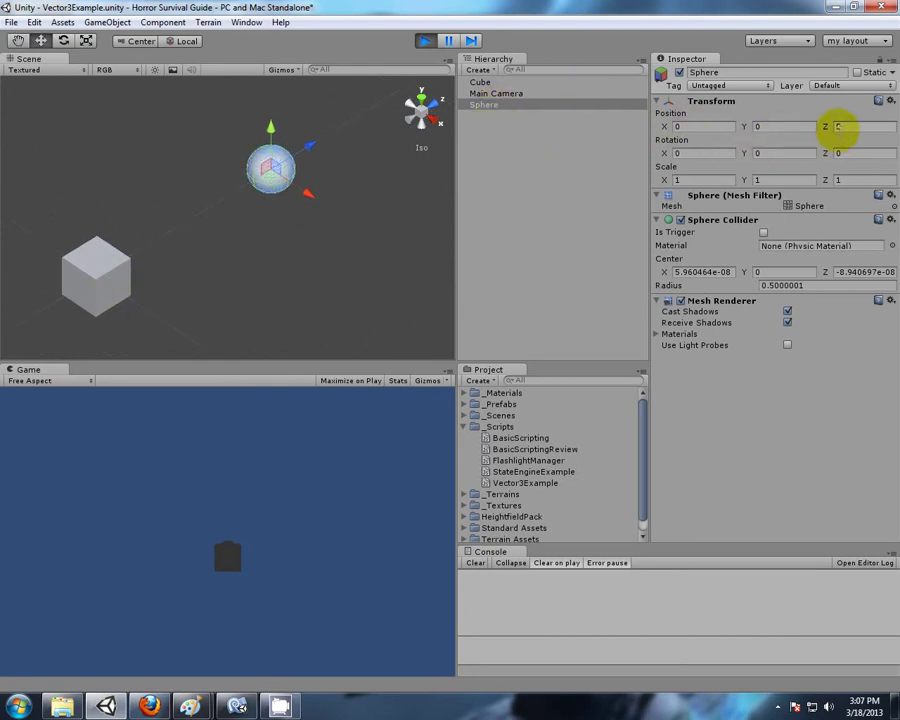
{"action": "left_click", "coordinate": [424, 42]}
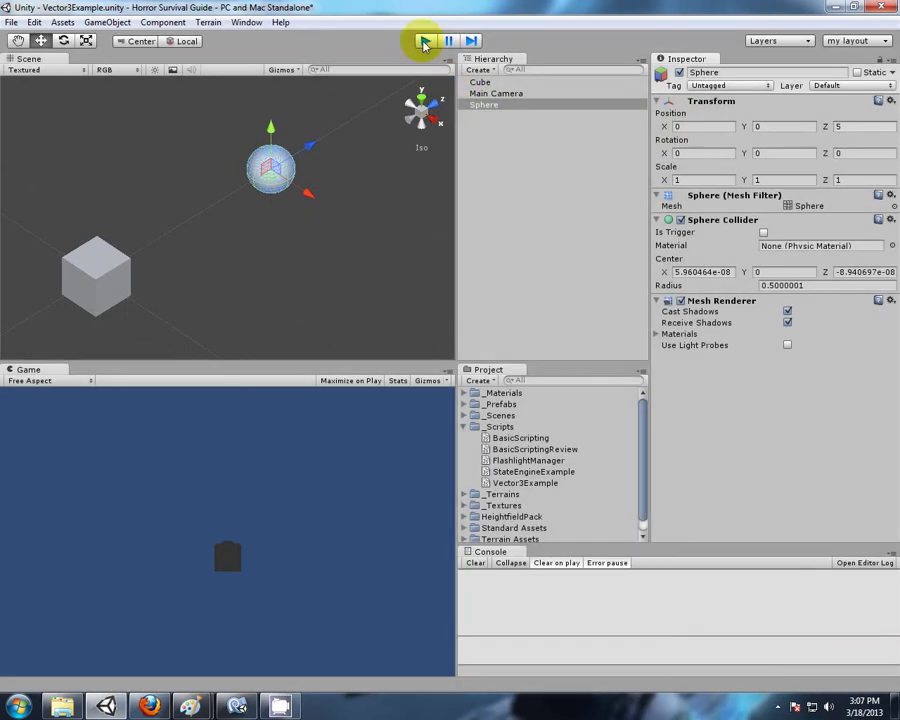
{"action": "left_click", "coordinate": [240, 708]}
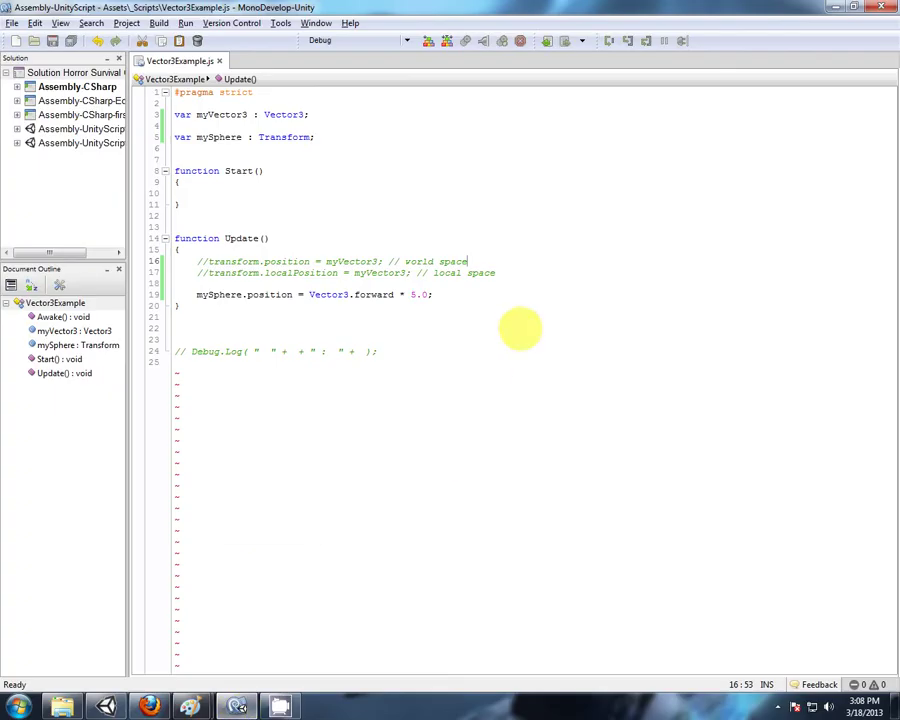
- Change Vector3 to transform on line 19, making it transform.forward * 5.0
{"action": "double_click", "coordinate": [330, 295]}
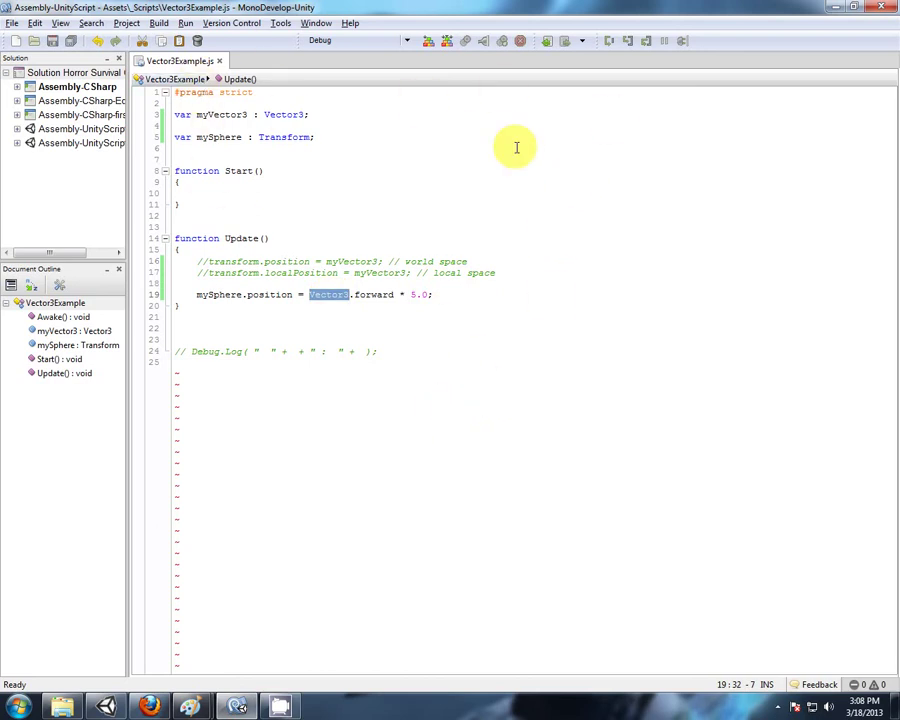
{"action": "type", "text": "tr"}
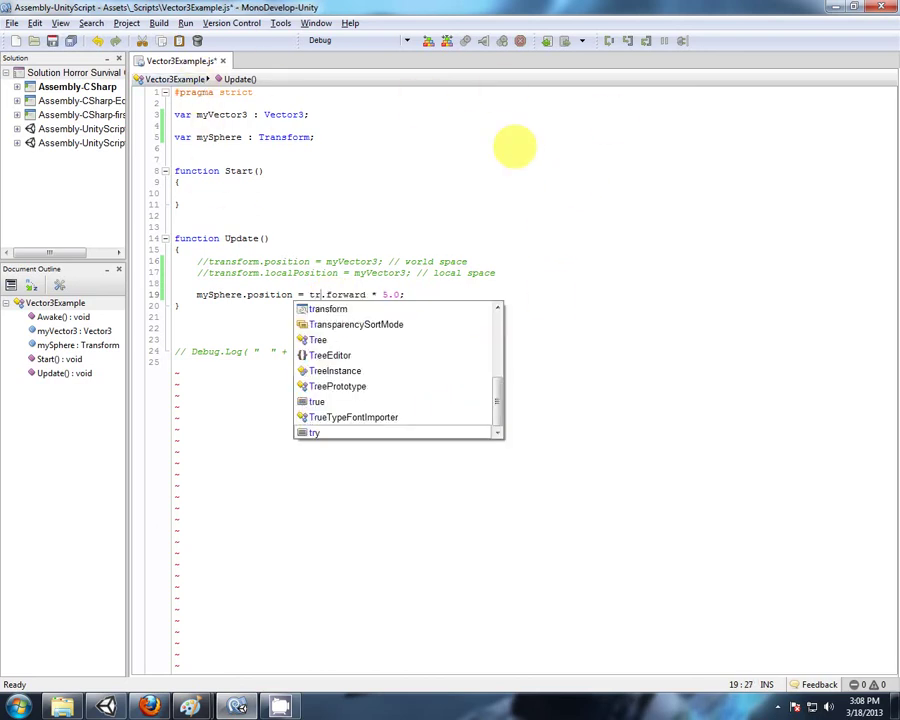
{"action": "type", "text": "ansor"}
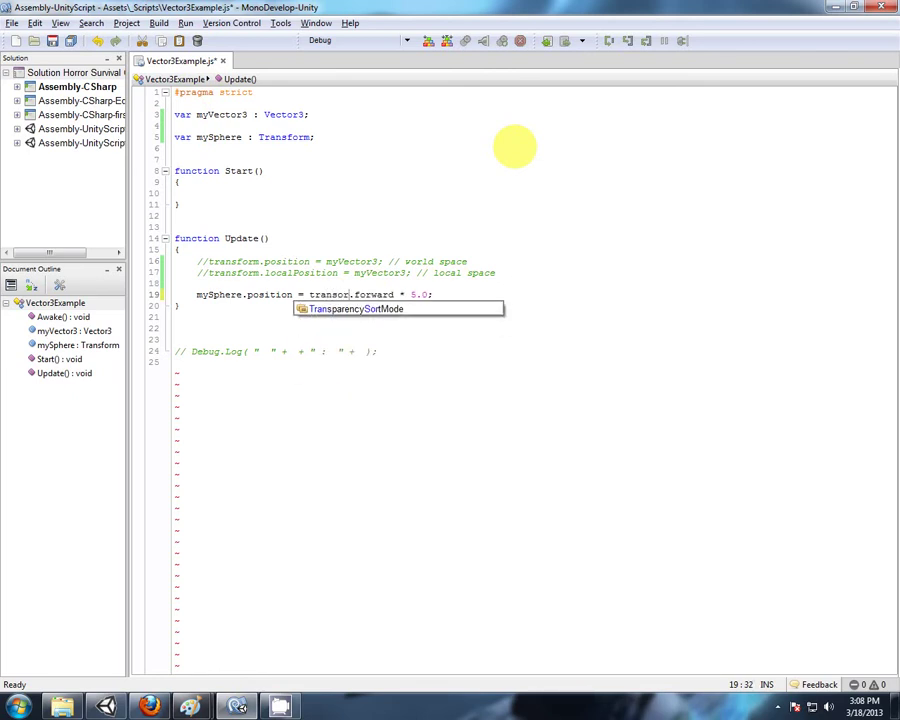
{"action": "key", "text": "BackSpace"}
{"action": "key", "text": "BackSpace"}
{"action": "key", "text": "BackSpace"}
{"action": "type", "text": "s"}
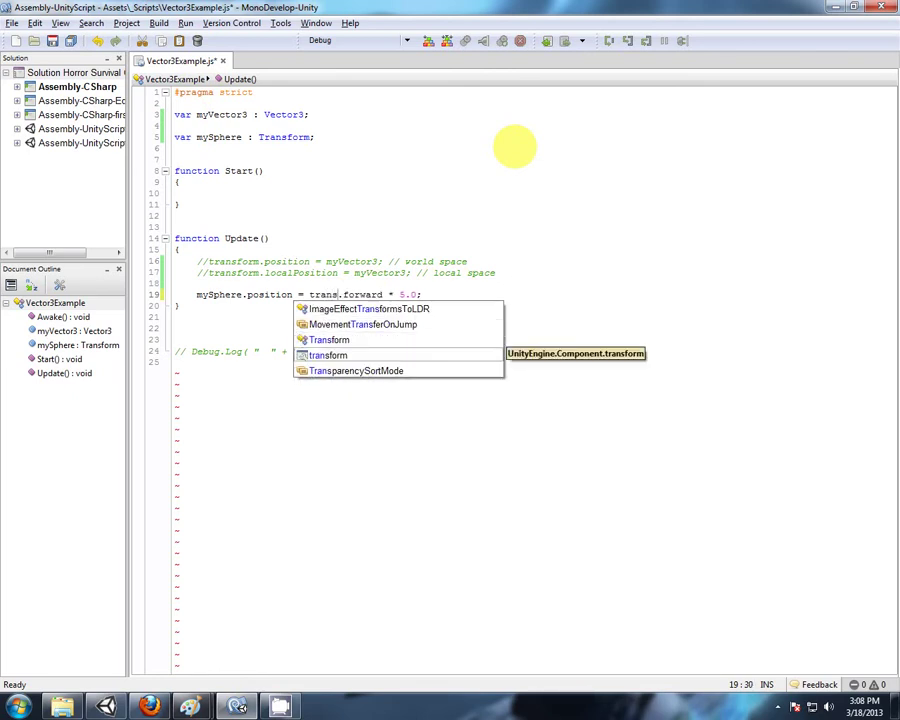
{"action": "type", "text": "form"}
{"action": "left_click", "coordinate": [560, 188]}
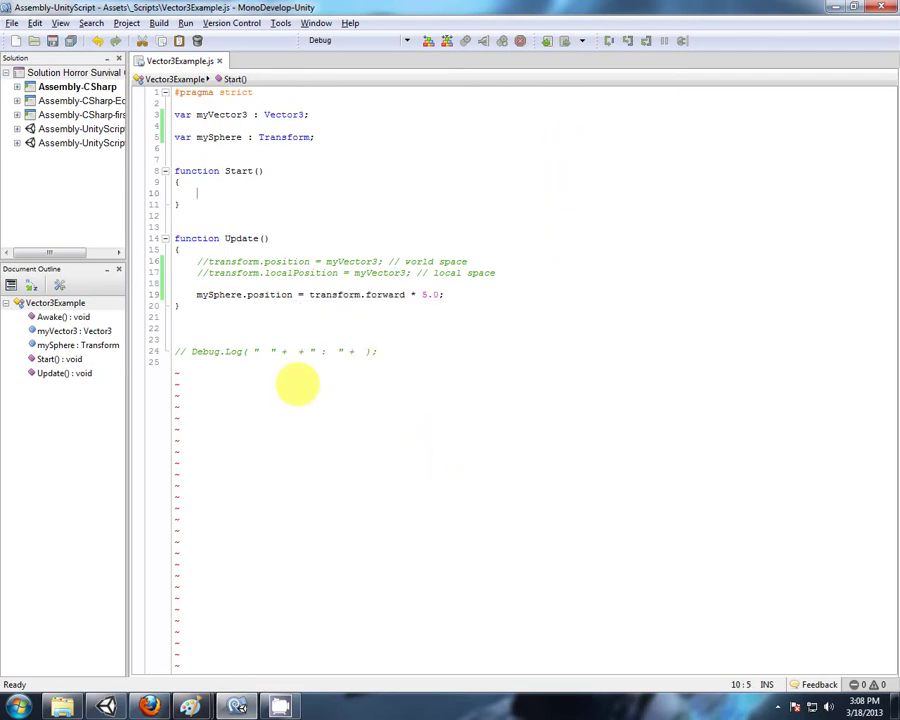
{"action": "left_click", "coordinate": [107, 706]}
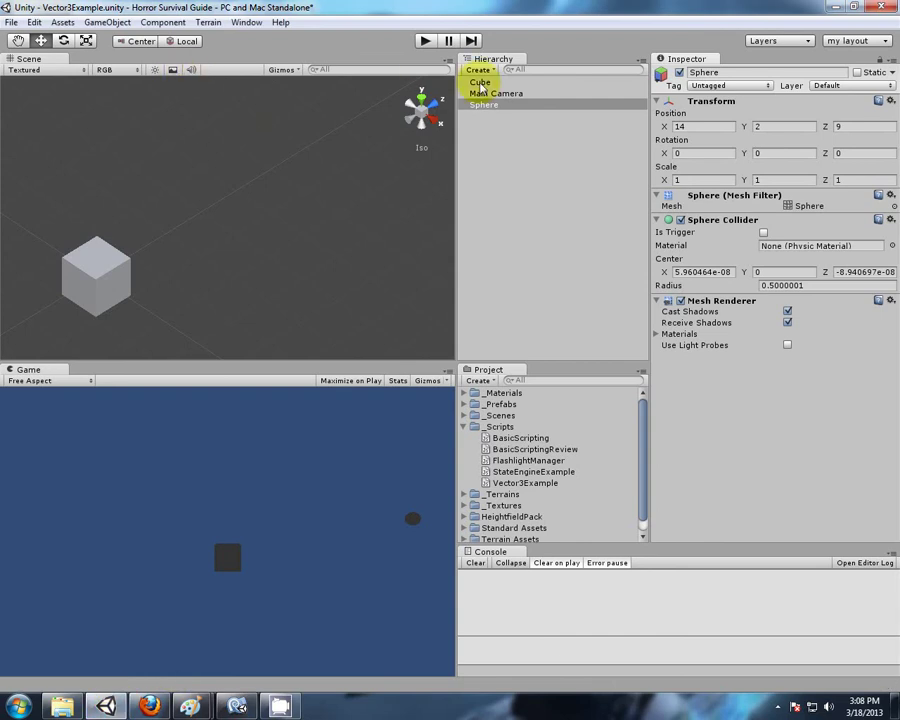
- Select the Cube, reposition the Scene view, and enter Play mode
{"action": "left_click", "coordinate": [480, 82]}
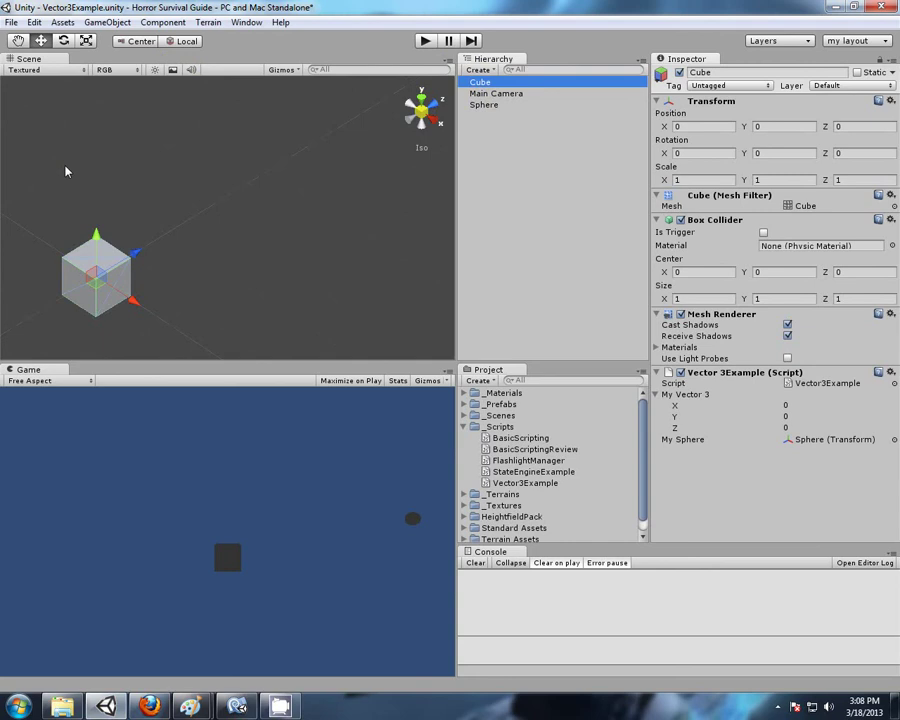
{"action": "middle_click_drag", "start_coordinate": [205, 263], "coordinate": [282, 246]}
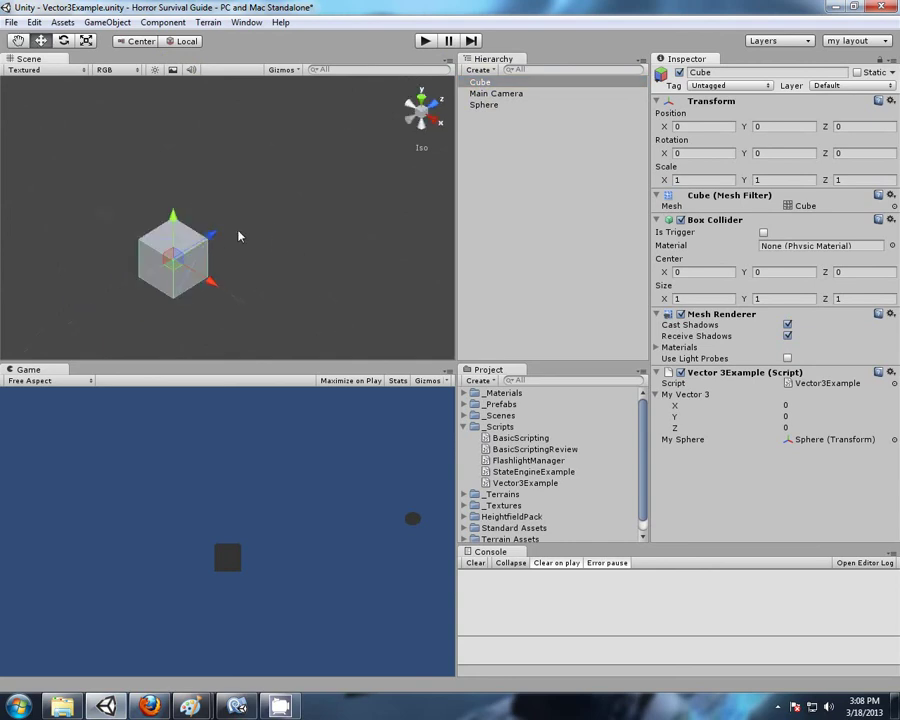
{"action": "middle_click_drag", "start_coordinate": [382, 233], "coordinate": [340, 262]}
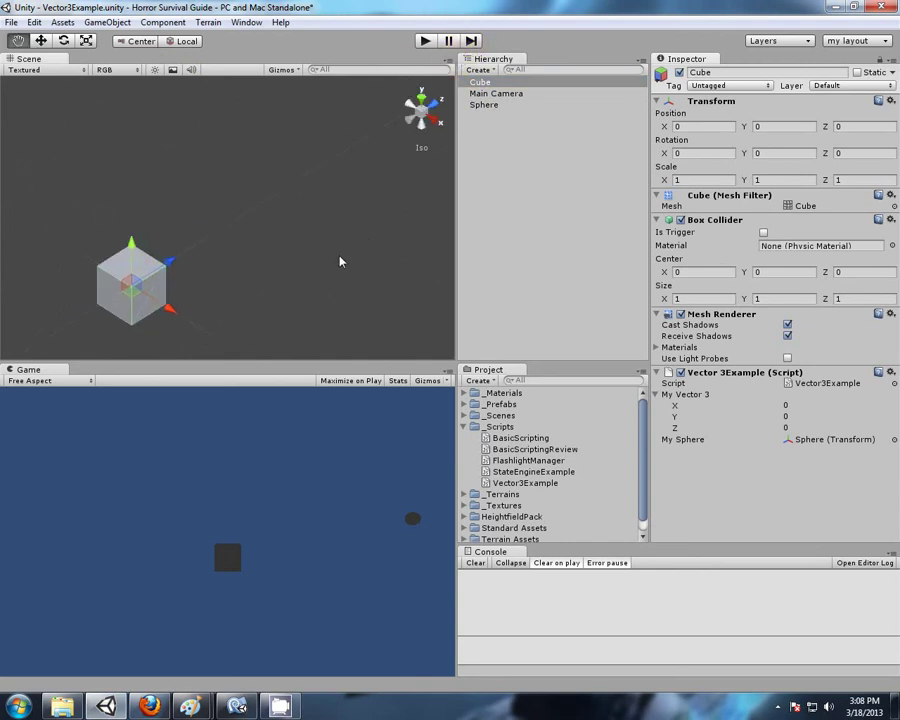
{"action": "left_click", "coordinate": [425, 41]}
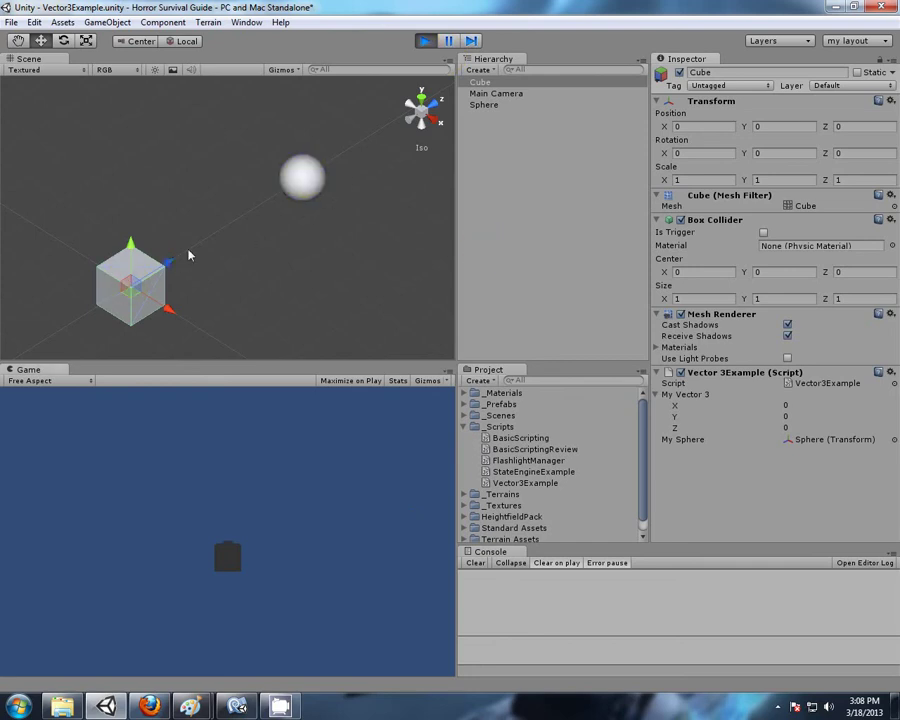
{"action": "scroll", "coordinate": [350, 268], "scroll_direction": "down", "scroll_amount": 2}
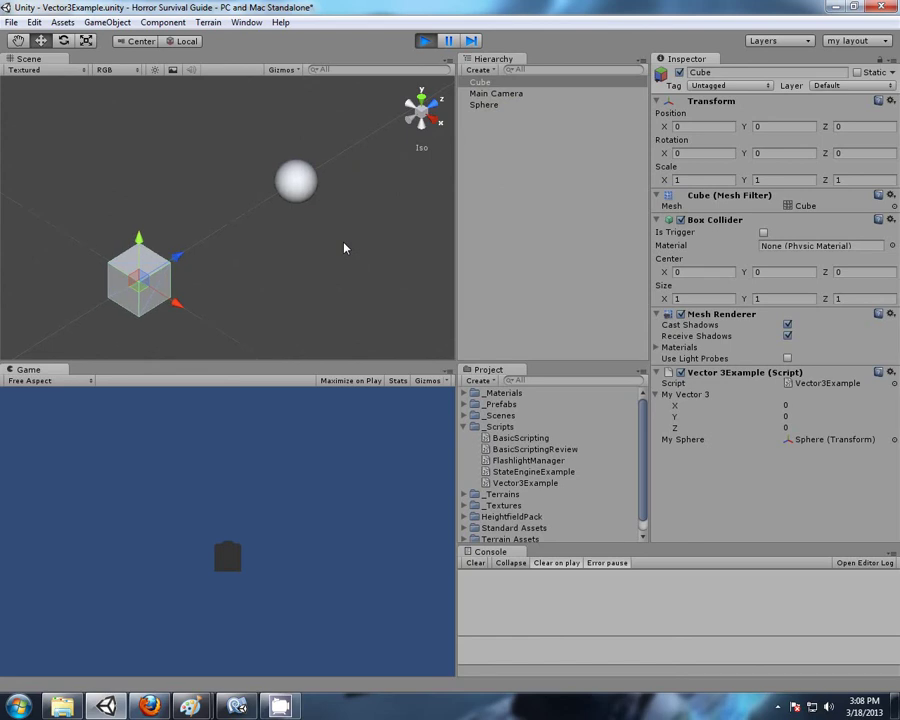
{"action": "left_click", "coordinate": [63, 40]}
- In Play mode, rotate the cube to about X 7.27, Y 142.88, Z 3.53 so the sphere follows its forward direction
{"action": "scroll", "coordinate": [219, 289], "scroll_direction": "down", "scroll_amount": 1}
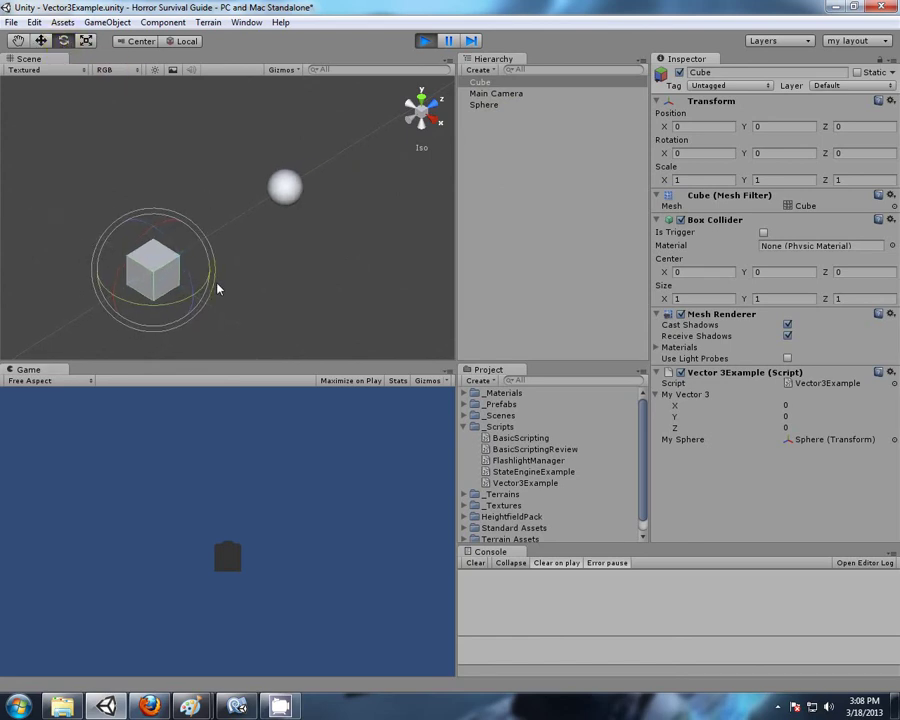
{"action": "left_click_drag", "start_coordinate": [194, 299], "coordinate": [54, 292]}
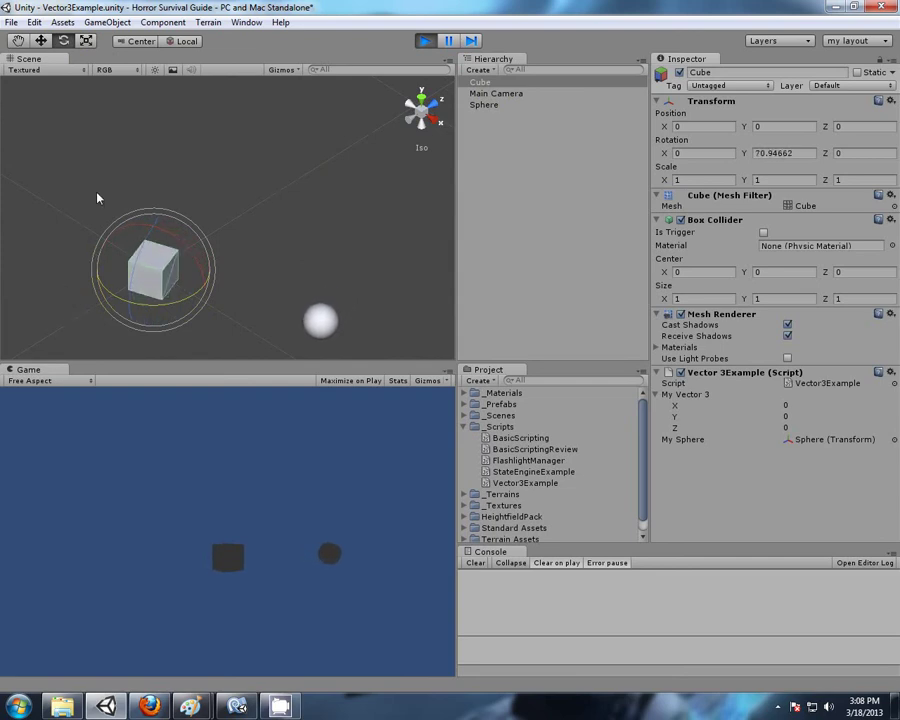
{"action": "scroll", "coordinate": [97, 198], "scroll_direction": "down", "scroll_amount": 3}
{"action": "middle_click_drag", "start_coordinate": [149, 335], "coordinate": [185, 300]}
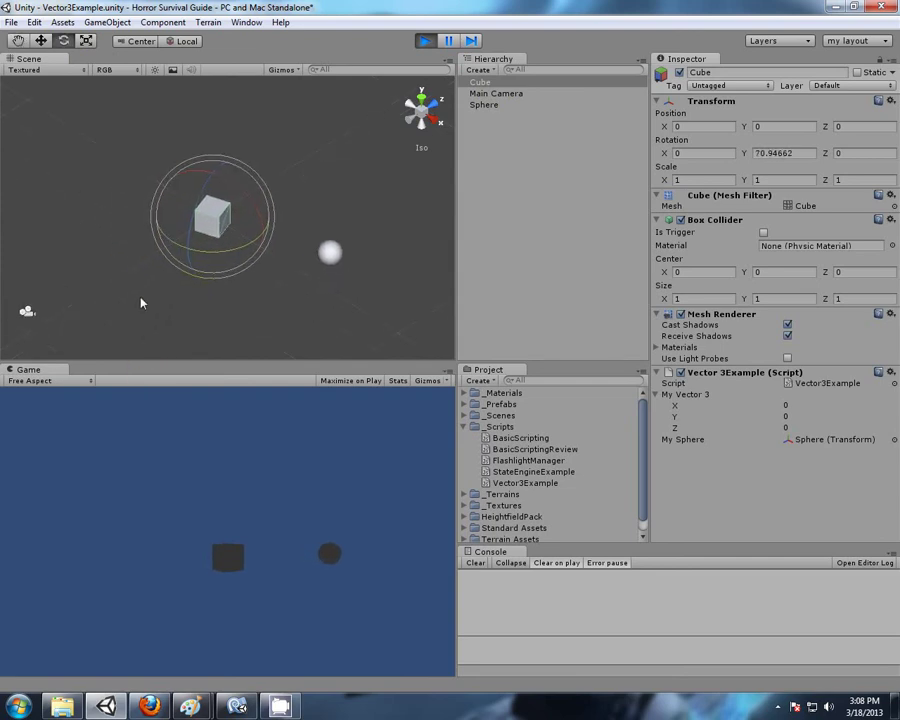
{"action": "left_click_drag", "start_coordinate": [80, 219], "coordinate": [45, 282], "text": "alt"}
{"action": "left_click", "coordinate": [41, 40]}
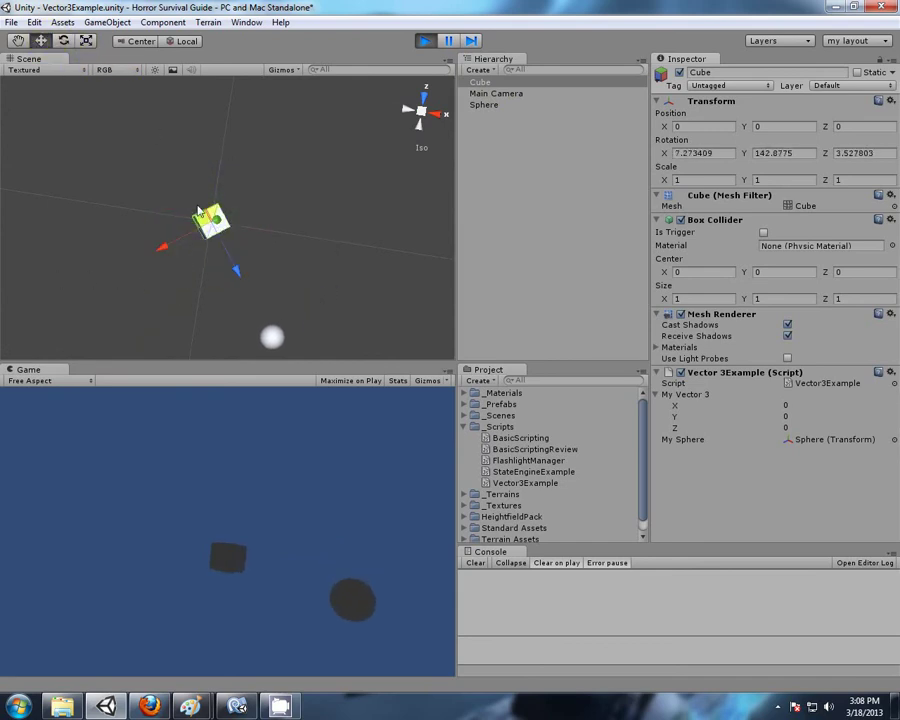
{"action": "left_click_drag", "start_coordinate": [313, 311], "coordinate": [349, 183], "text": "alt"}
{"action": "middle_click_drag", "start_coordinate": [346, 183], "coordinate": [221, 183]}
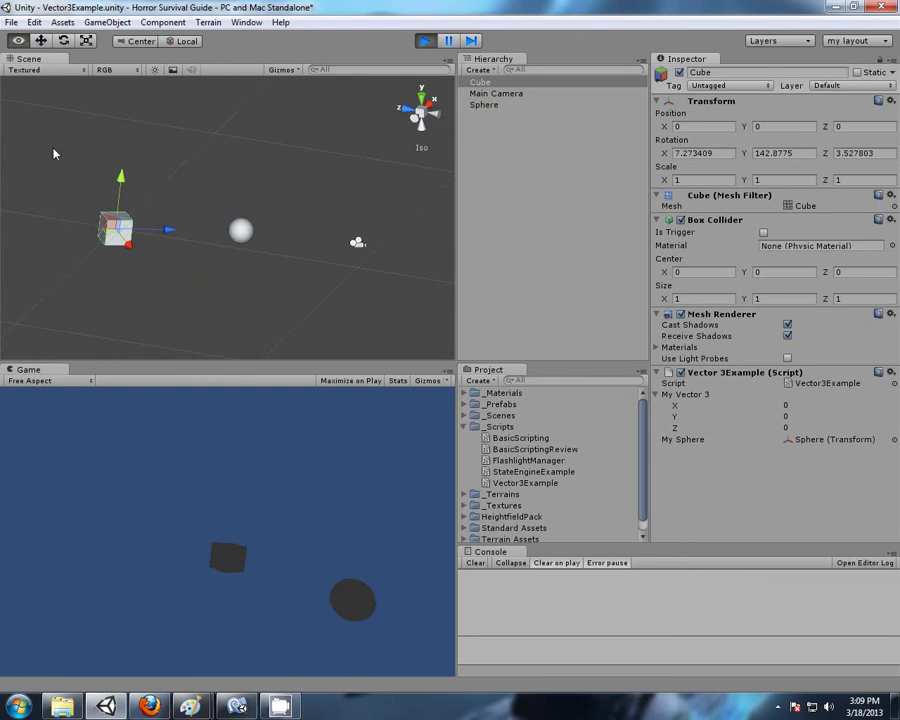
{"action": "left_click_drag", "start_coordinate": [54, 151], "coordinate": [378, 321], "text": "alt"}
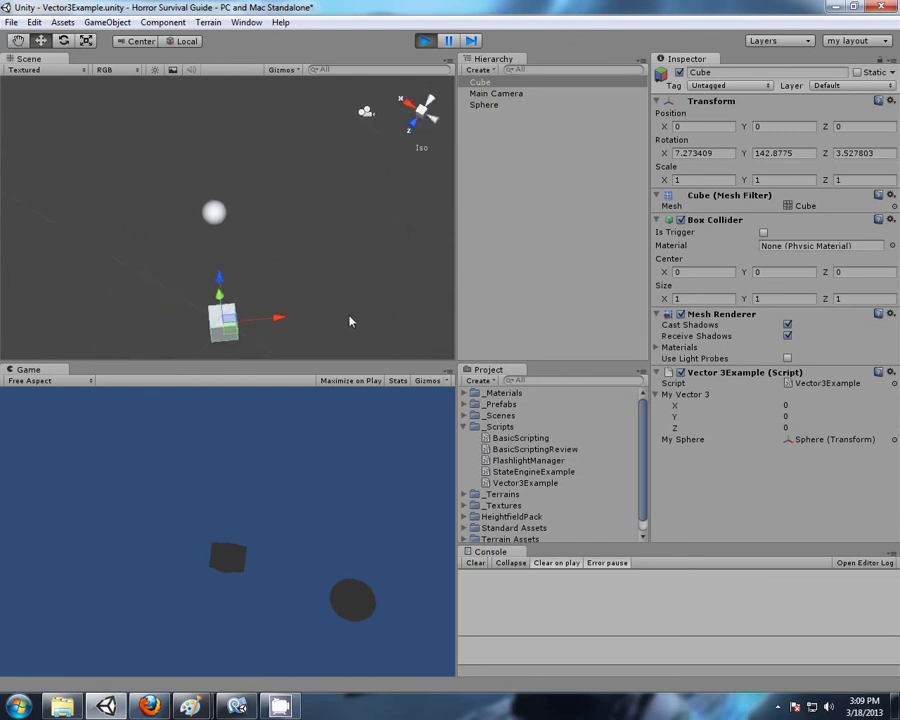
{"action": "middle_click_drag", "start_coordinate": [350, 316], "coordinate": [309, 276]}
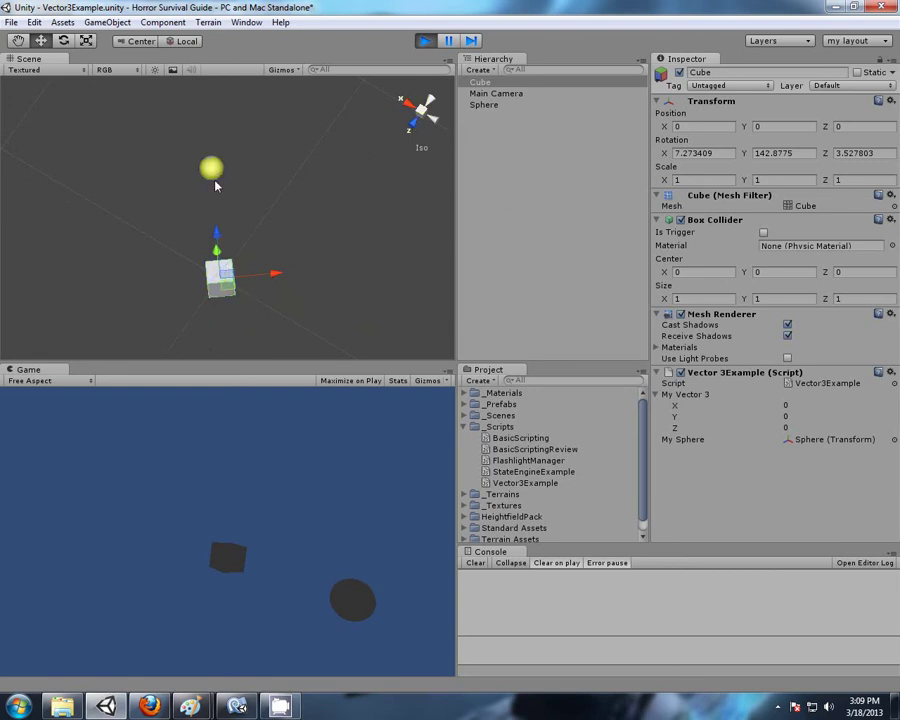
{"action": "left_click", "coordinate": [63, 40]}
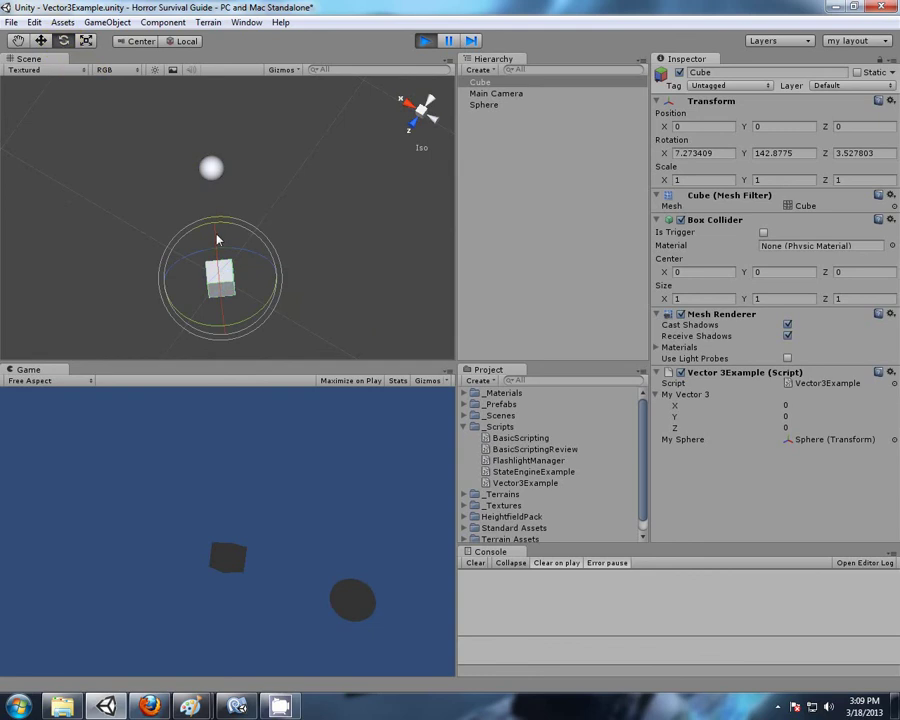